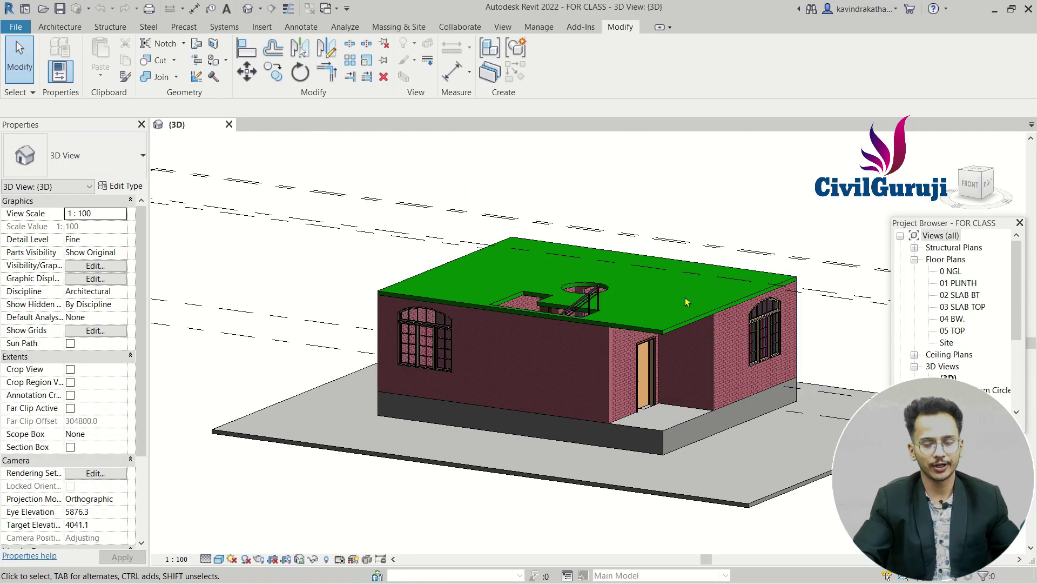
Orbit the house around to a high angle that shows the roof opening.
shift+middle_drag(641, 353, 675, 411)
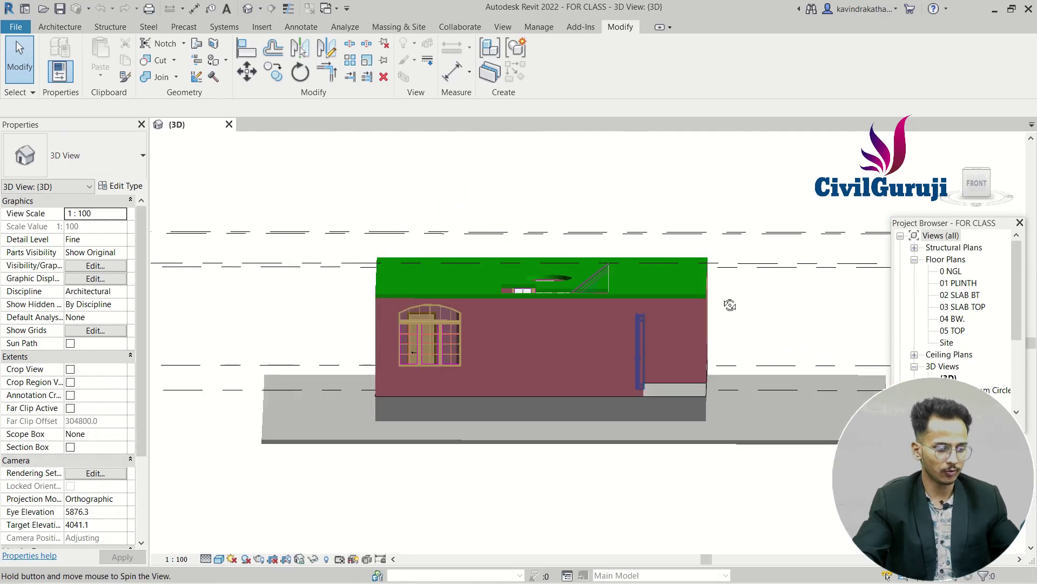
mouse_move(675, 411)
shift+middle_down()
mouse_move(774, 163)
mouse_move(659, 291)
mouse_move(692, 246)
mouse_move(684, 267)
shift+middle_up()
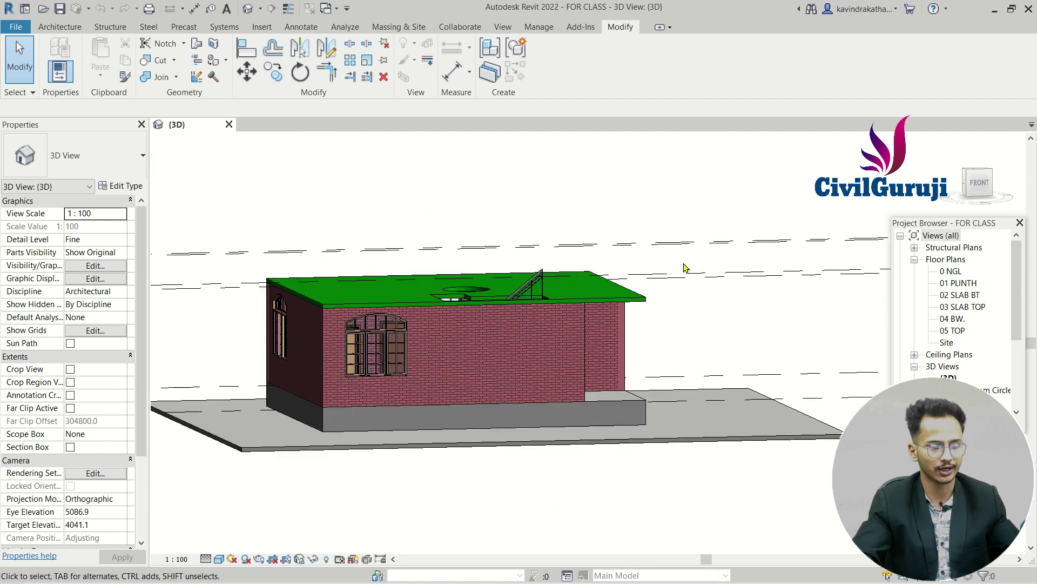
shift+middle_drag(674, 274, 639, 308)
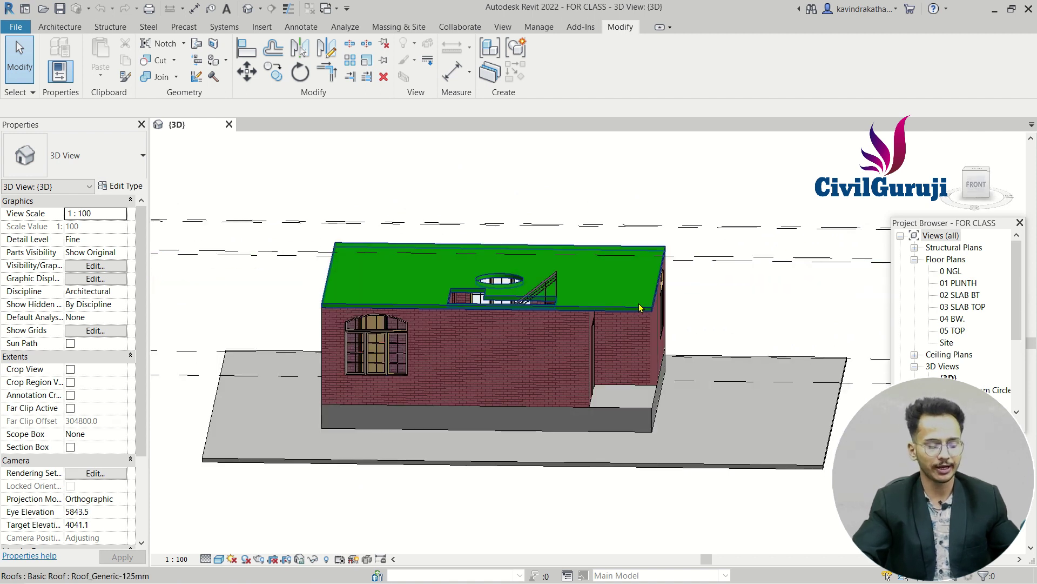
mouse_move(732, 294)
shift+middle_down()
mouse_move(681, 340)
mouse_move(719, 307)
mouse_move(722, 285)
mouse_move(720, 333)
mouse_move(758, 280)
mouse_move(740, 305)
shift+middle_up()
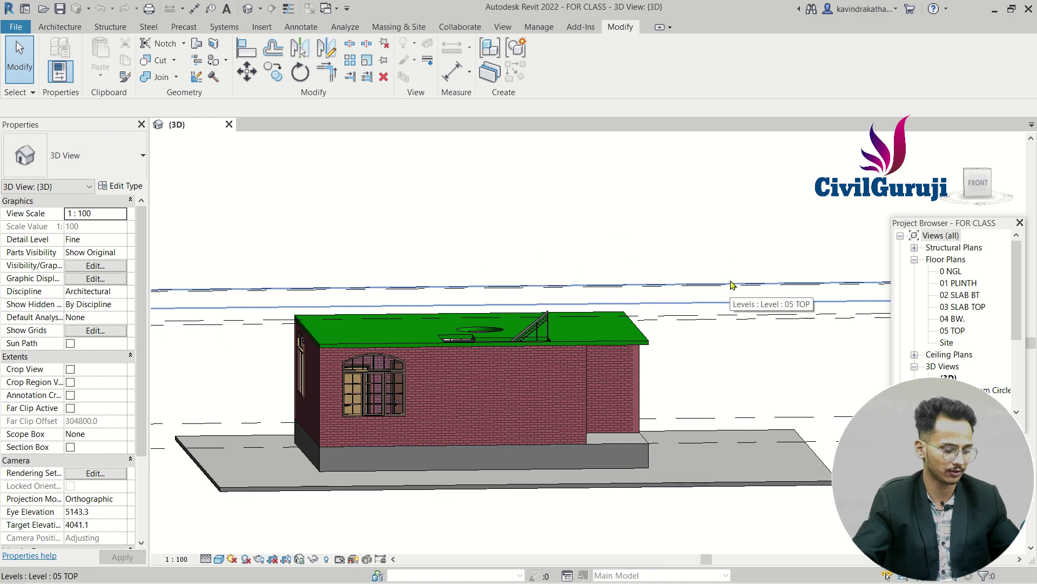
mouse_move(535, 252)
shift+middle_down()
mouse_move(507, 275)
mouse_move(530, 264)
mouse_move(514, 249)
shift+middle_up()
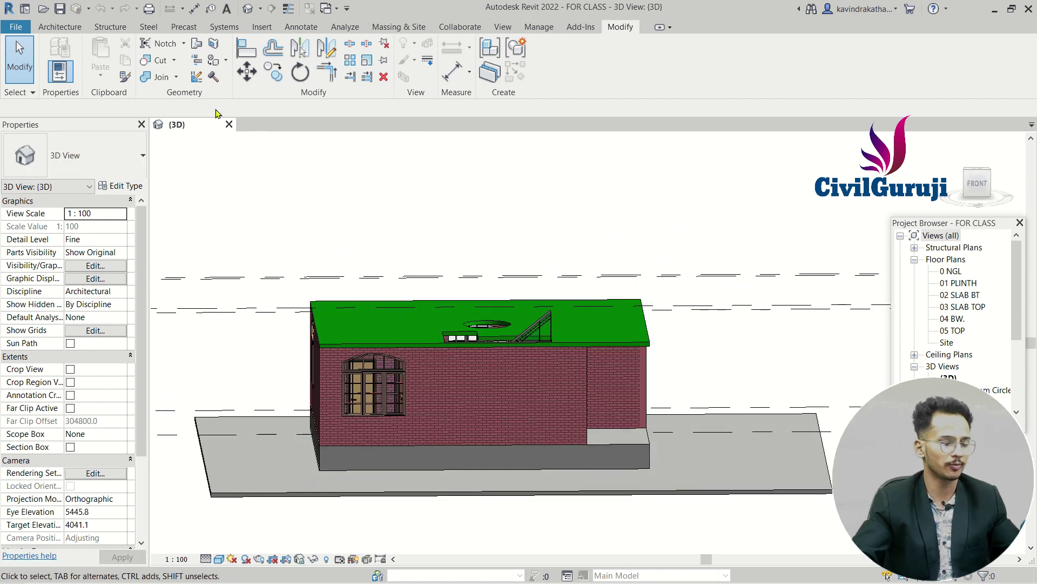
Start a new in-place element in the Generic Models category and enter its name.
click(61, 27)
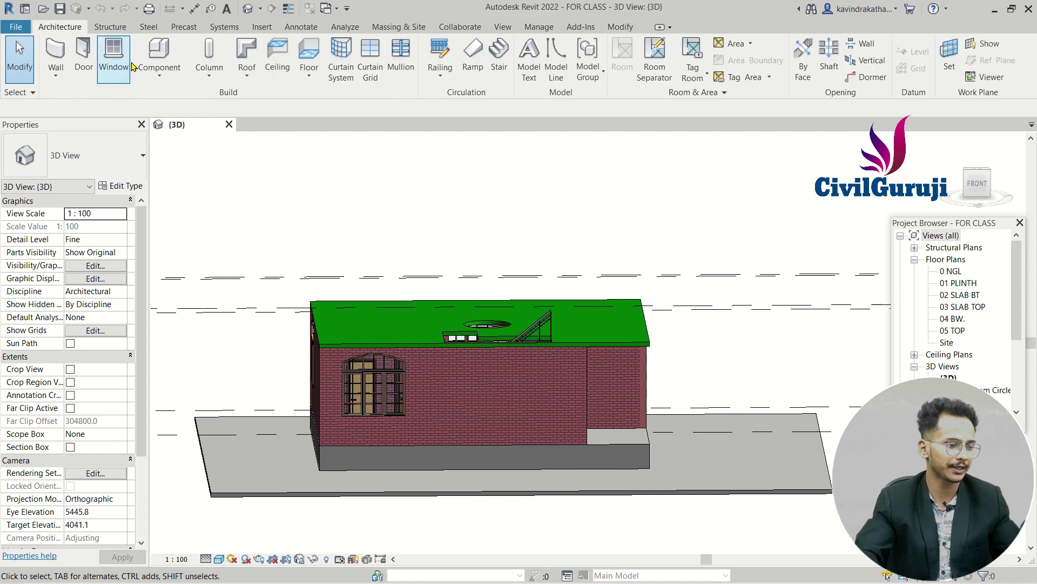
click(158, 73)
click(143, 128)
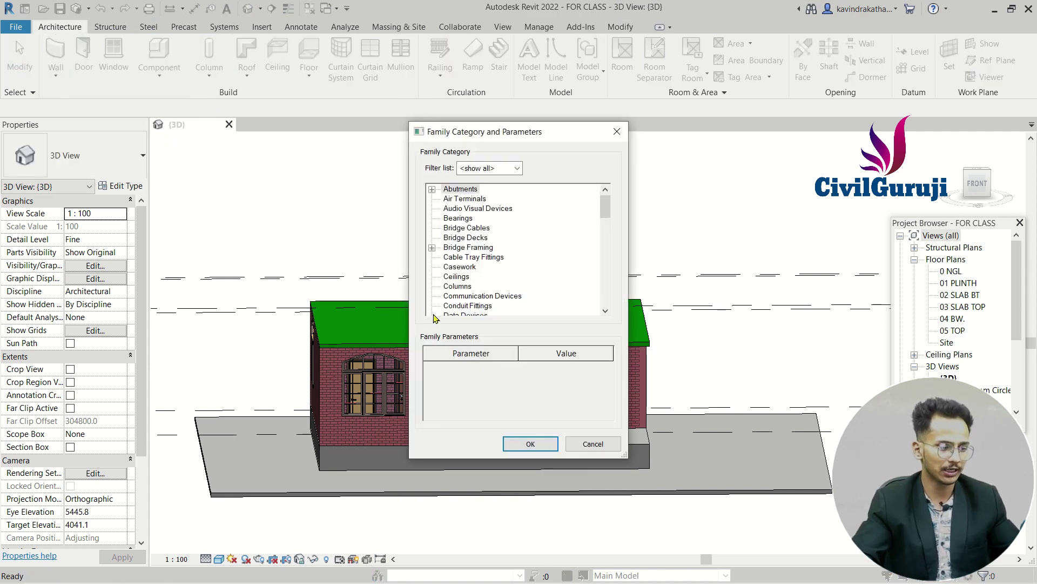
scroll(528, 219, down, 1)
scroll(529, 233, down, 2)
scroll(529, 248, down, 2)
scroll(530, 263, down, 2)
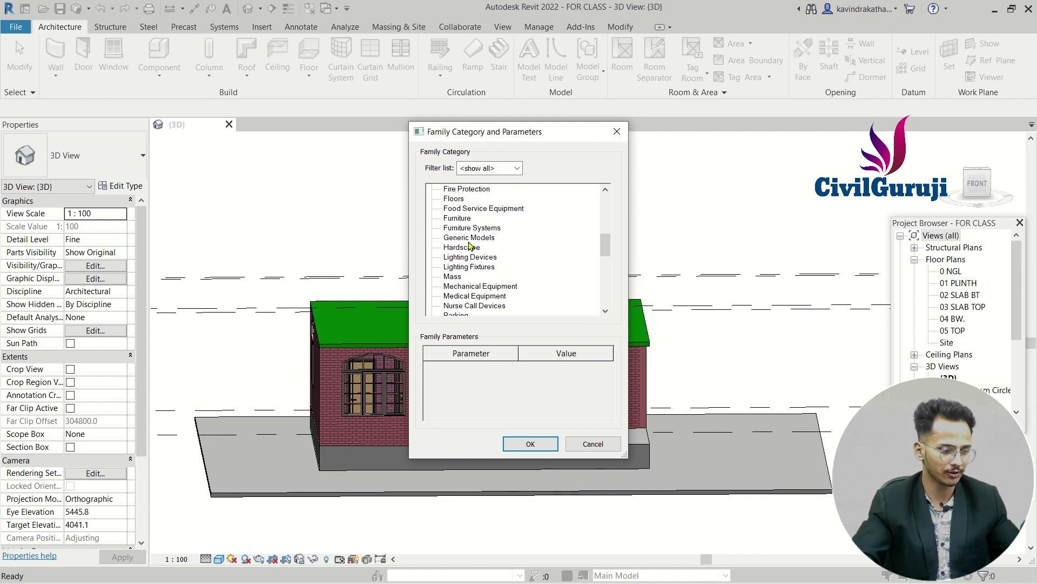
click(536, 444)
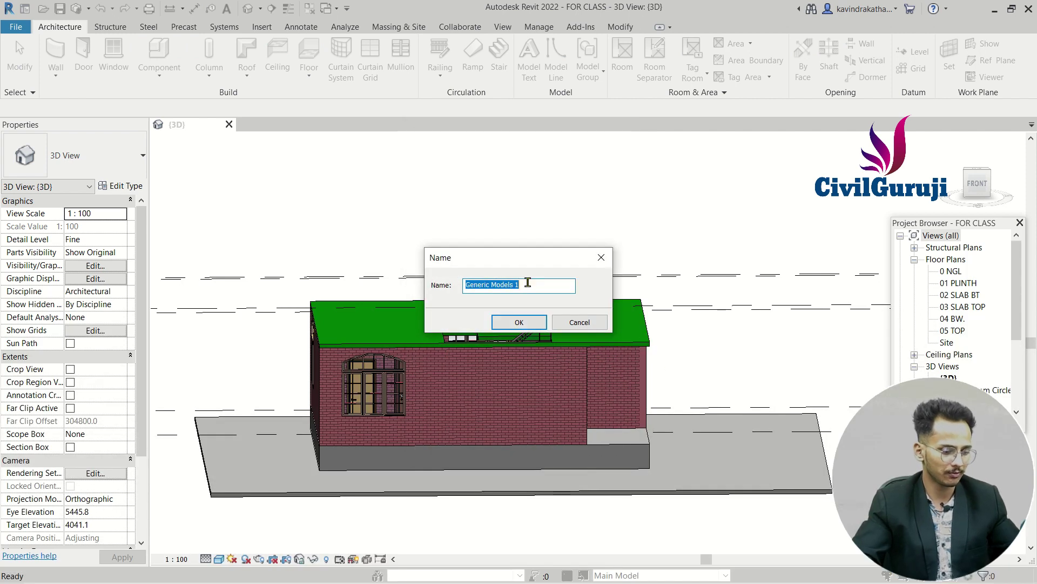
text(ater)
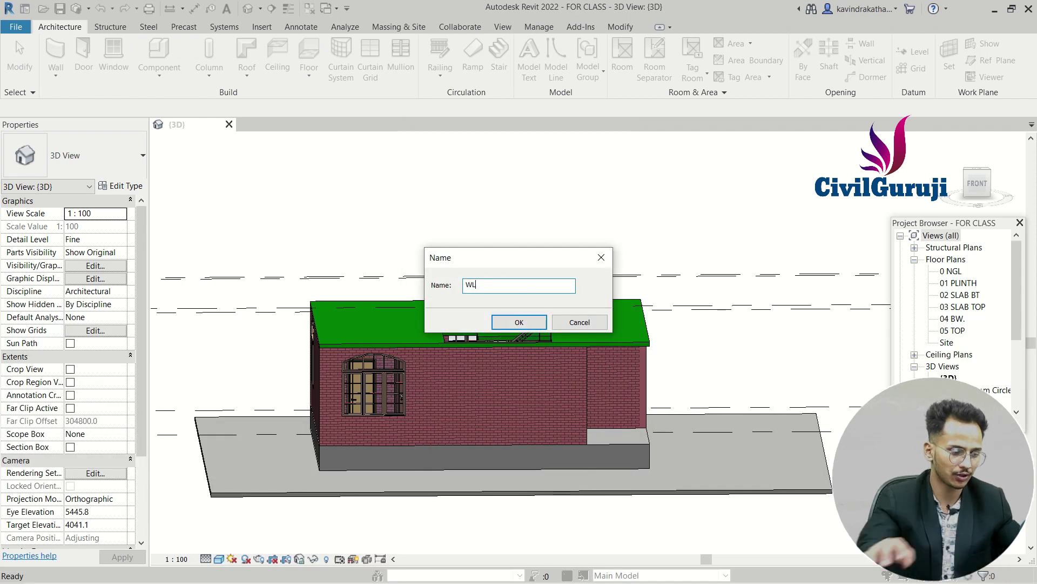
key(Return)
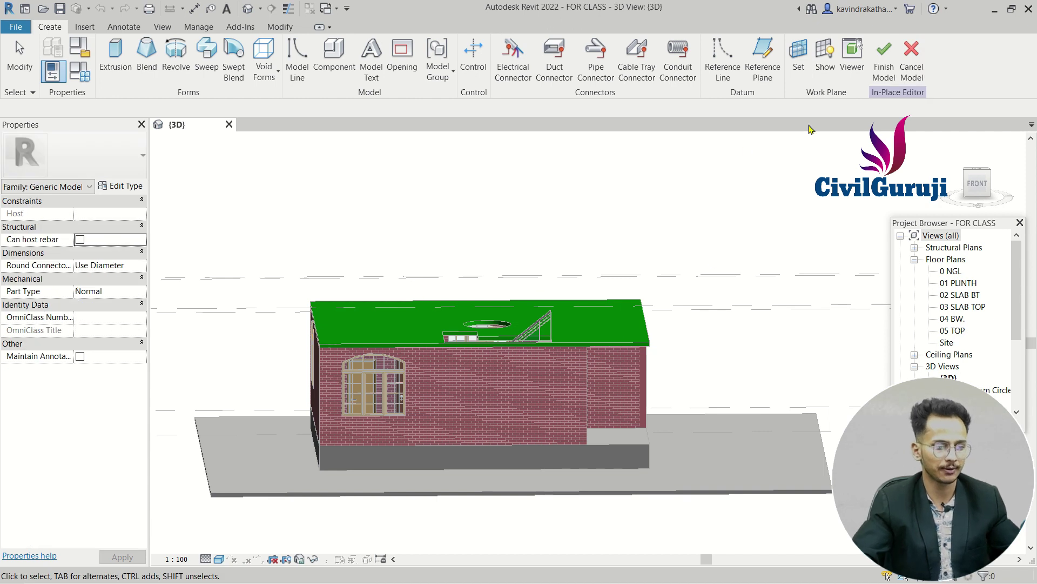
Set the work plane by picking the roof's edge face.
click(797, 59)
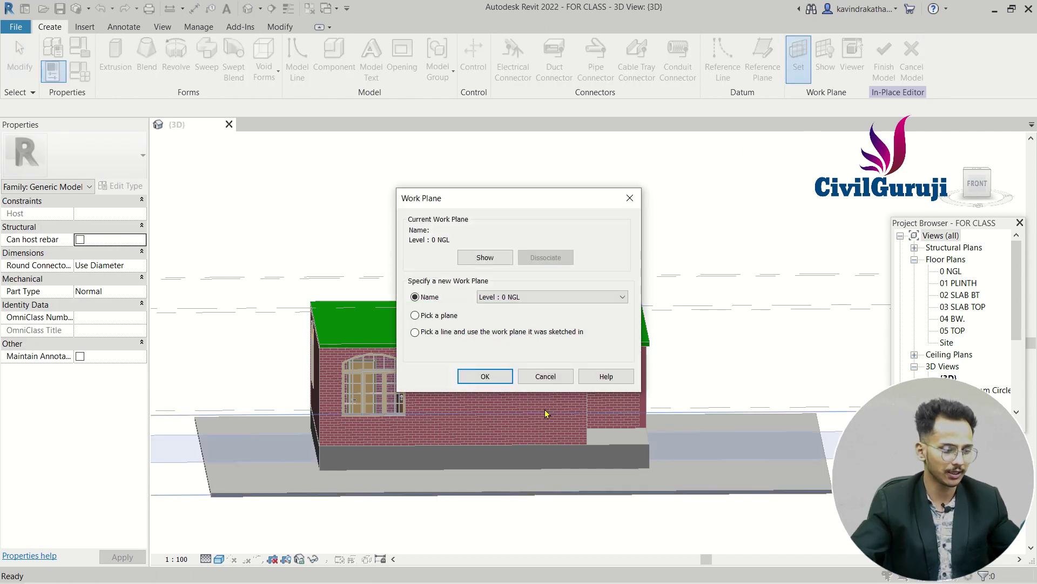
click(484, 376)
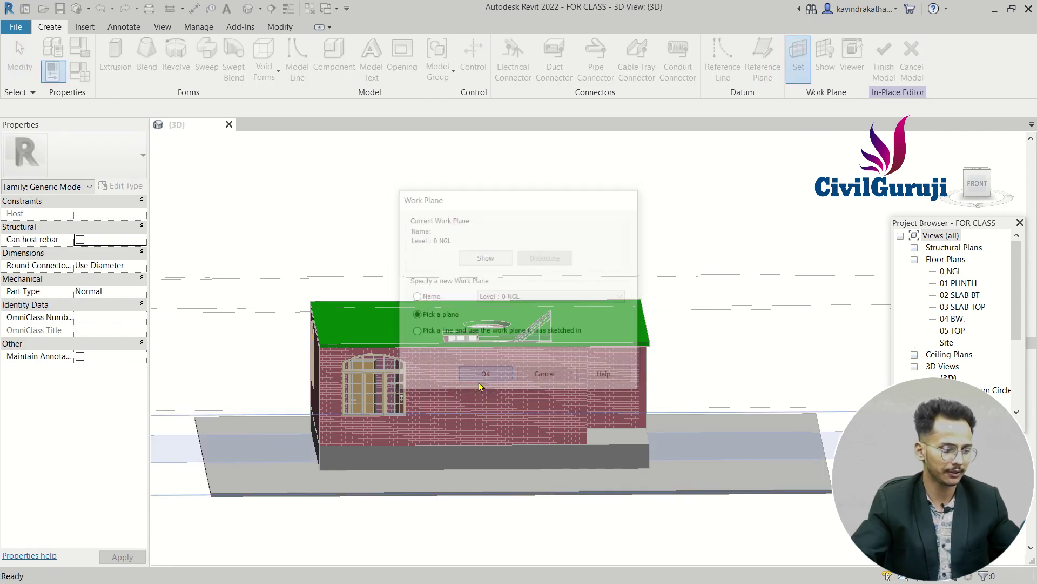
scroll(341, 337, up, 2)
scroll(341, 337, up, 3)
scroll(341, 337, up, 2)
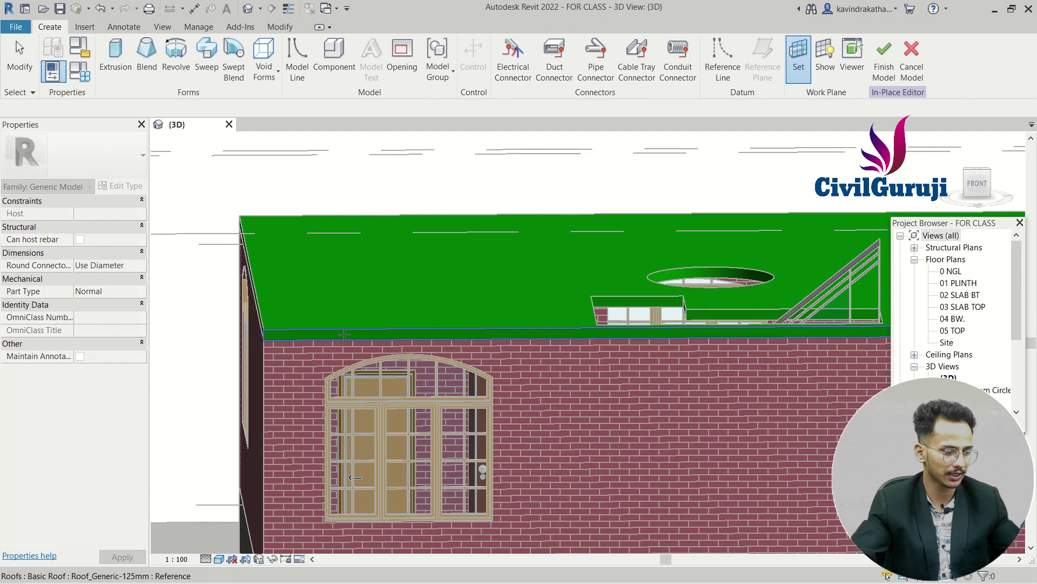
click(344, 335)
scroll(311, 333, down, 2)
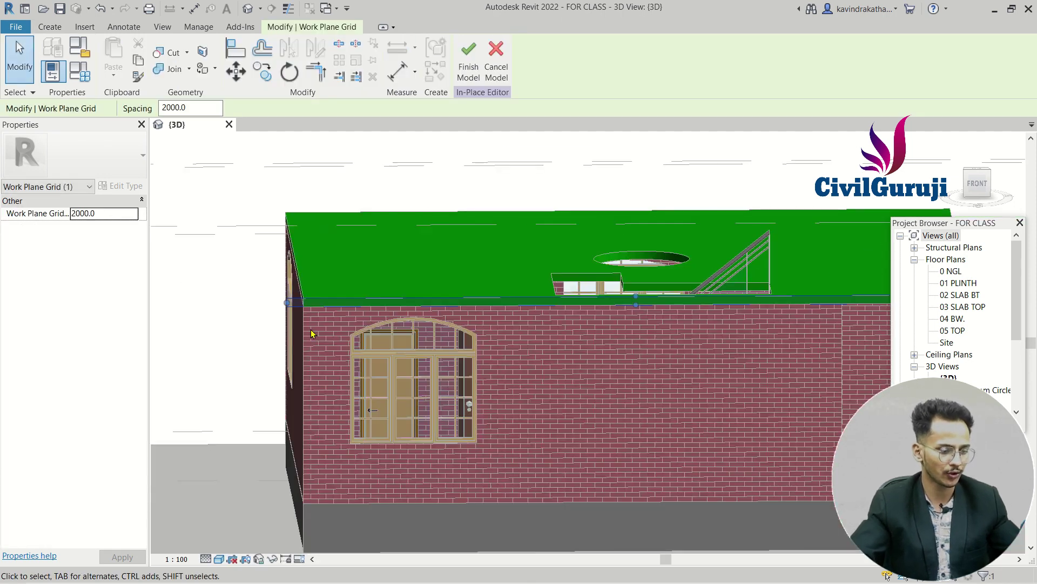
scroll(311, 334, down, 2)
scroll(270, 243, down, 1)
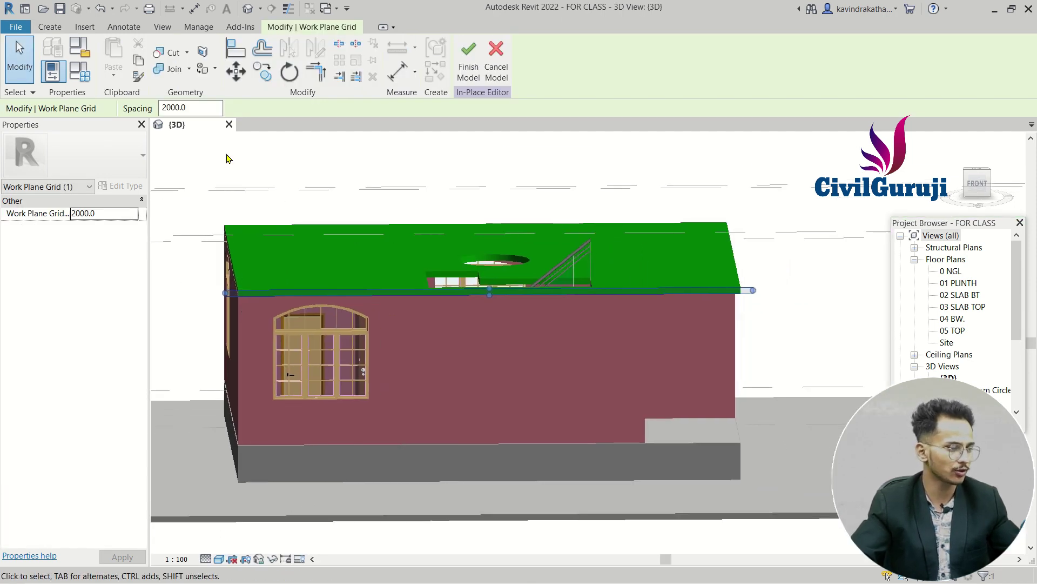
Turn the active work plane display off and centre the roof edge in view.
click(47, 28)
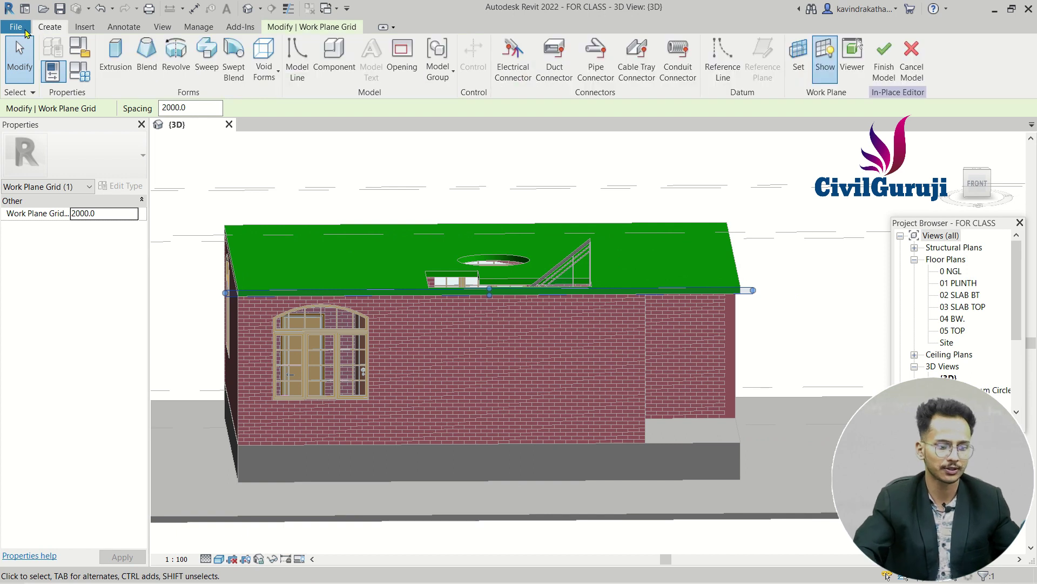
click(821, 72)
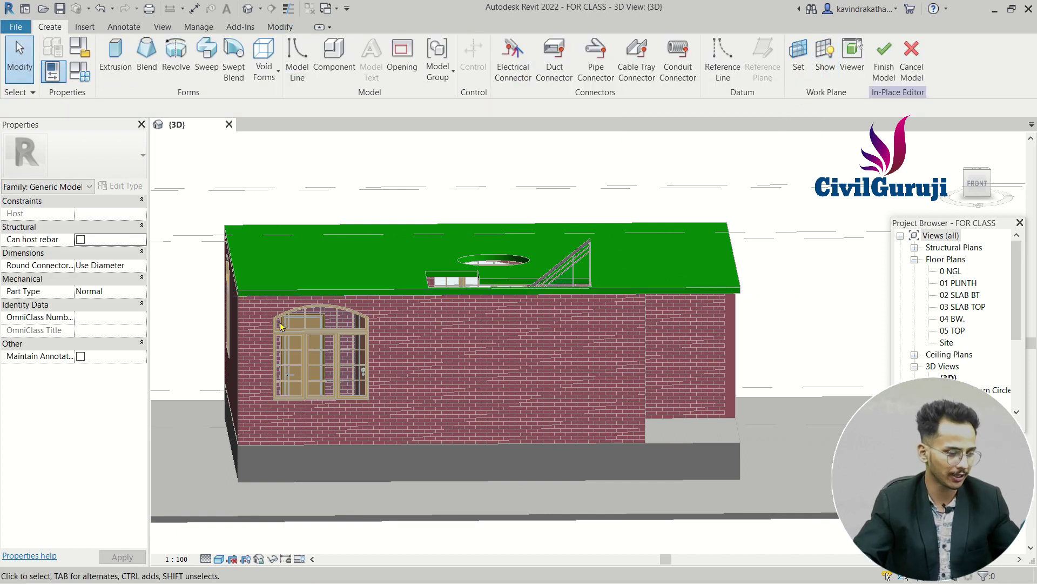
scroll(257, 280, up, 3)
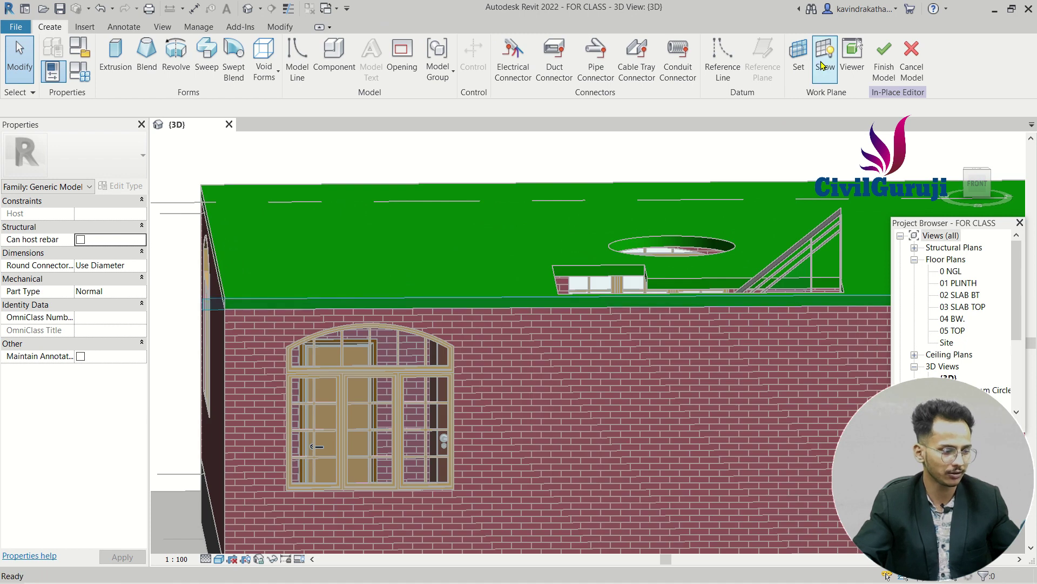
click(833, 72)
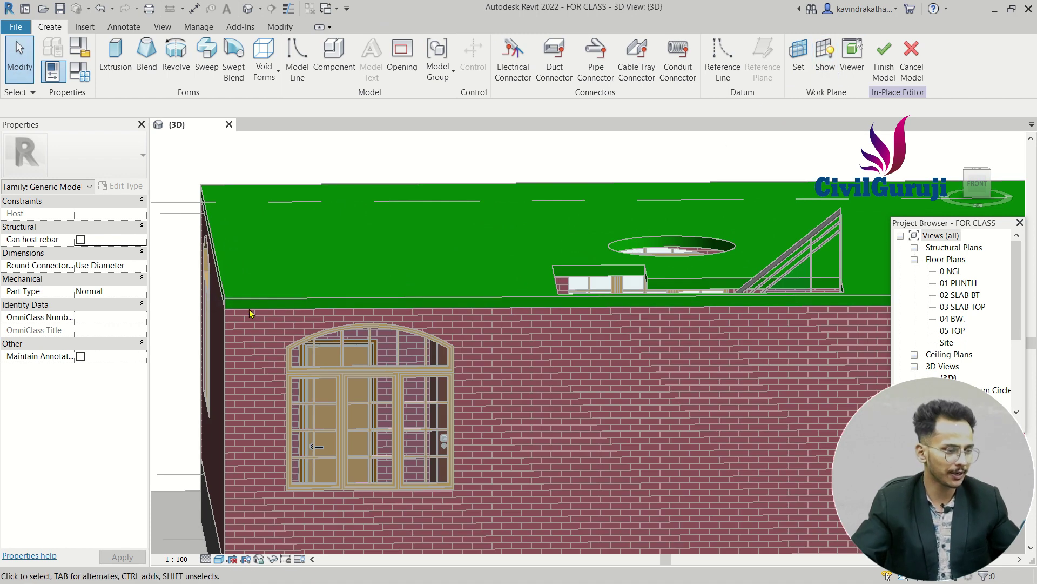
middle_drag(250, 313, 235, 267)
Sketch a rectangle between the roof edge endpoints and finish it as a 250.0-deep extrusion.
click(118, 61)
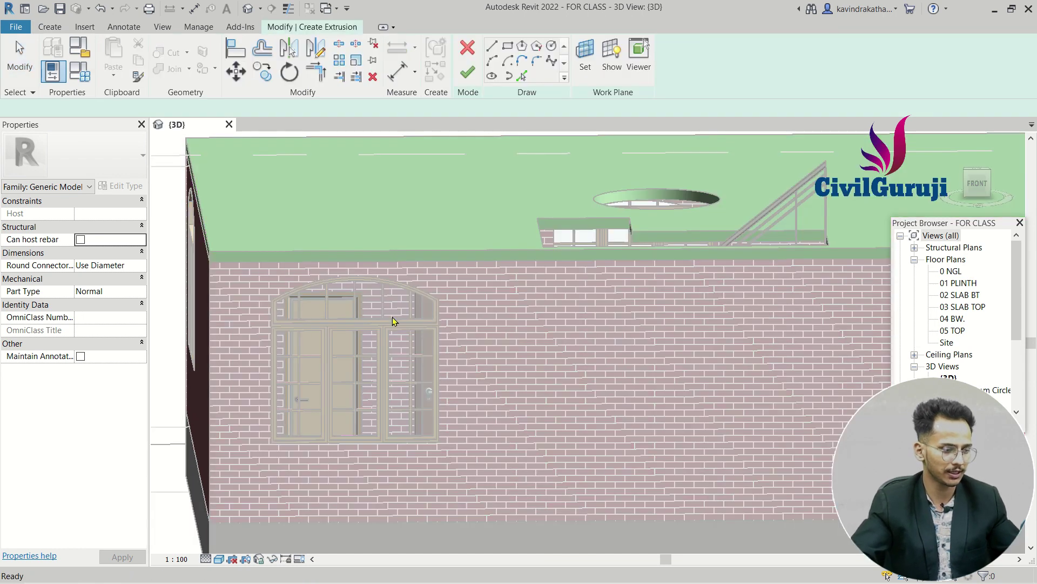
scroll(278, 238, up, 1)
middle_drag(278, 239, 423, 209)
click(507, 46)
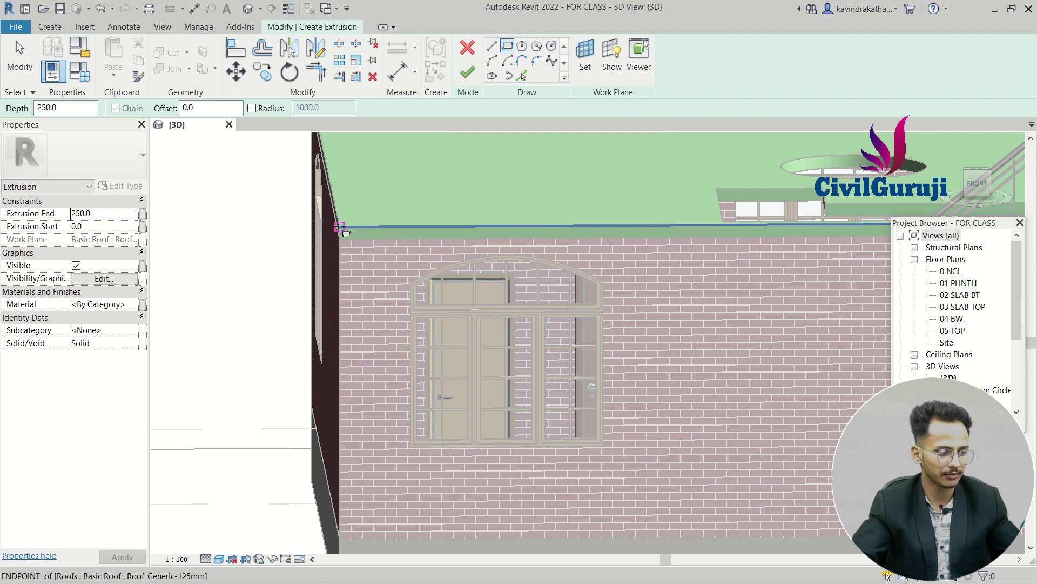
click(339, 227)
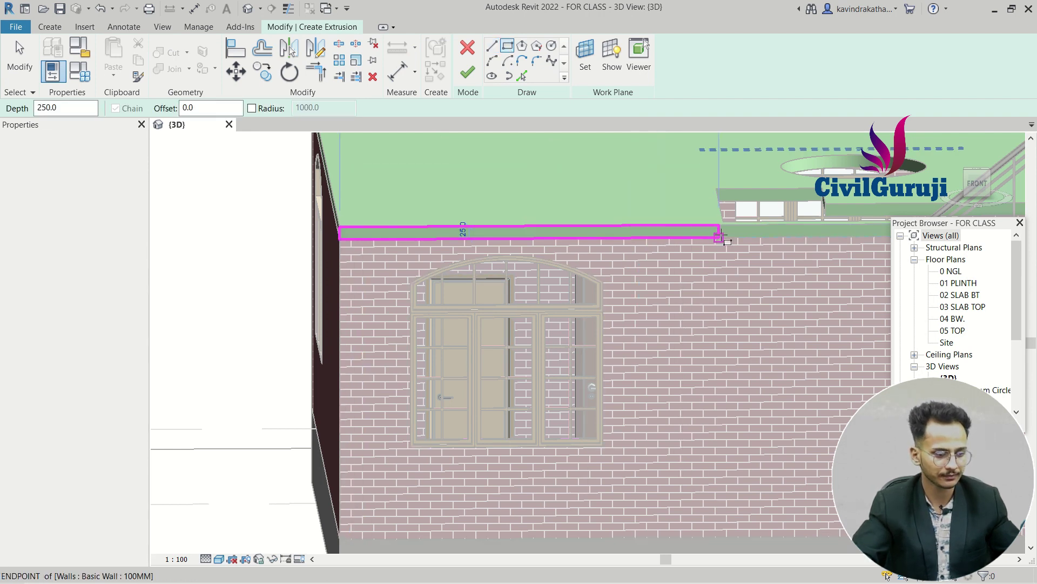
click(721, 237)
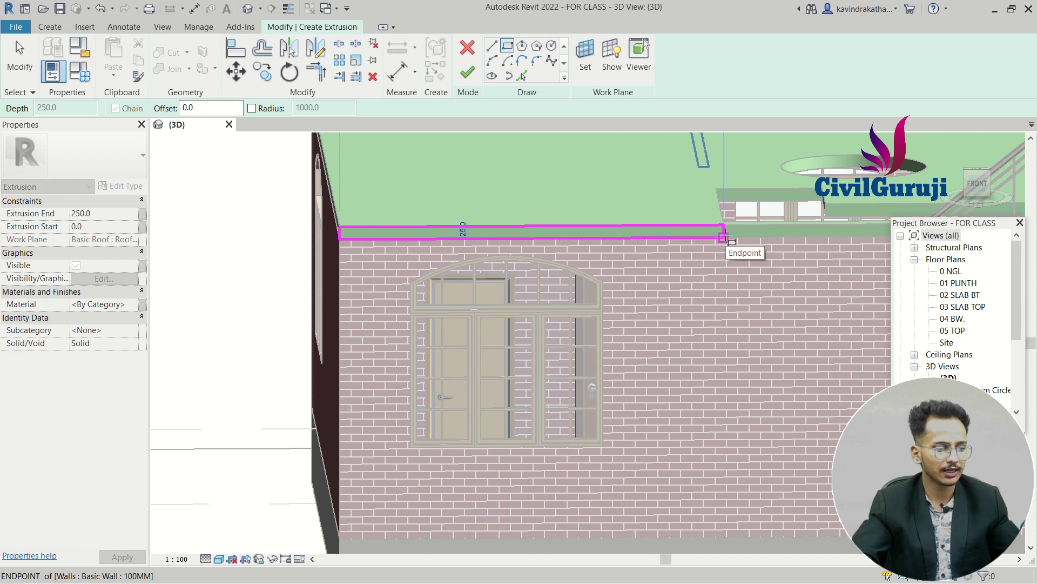
scroll(813, 223, down, 2)
middle_drag(783, 178, 813, 223)
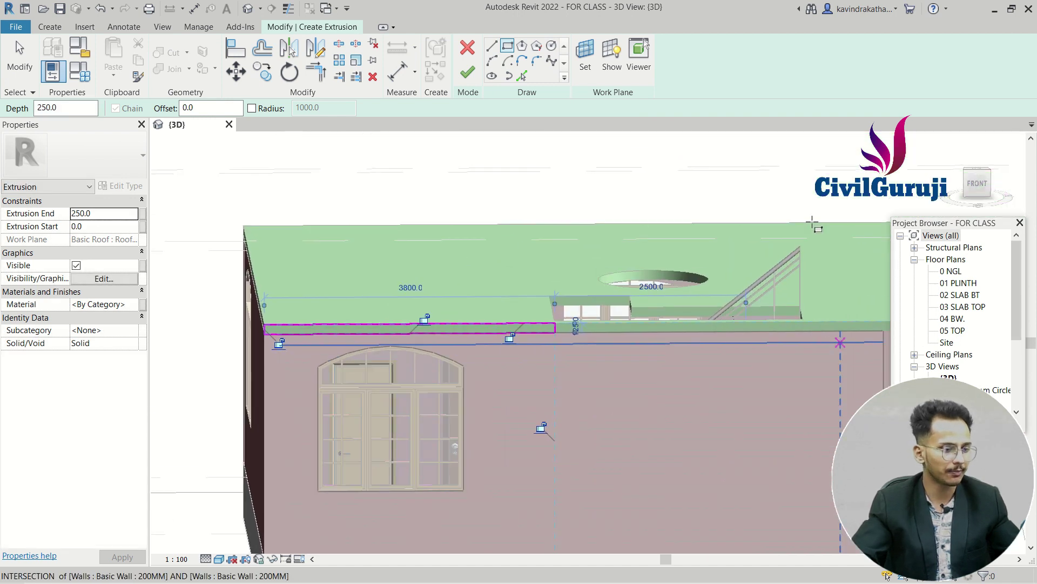
click(468, 73)
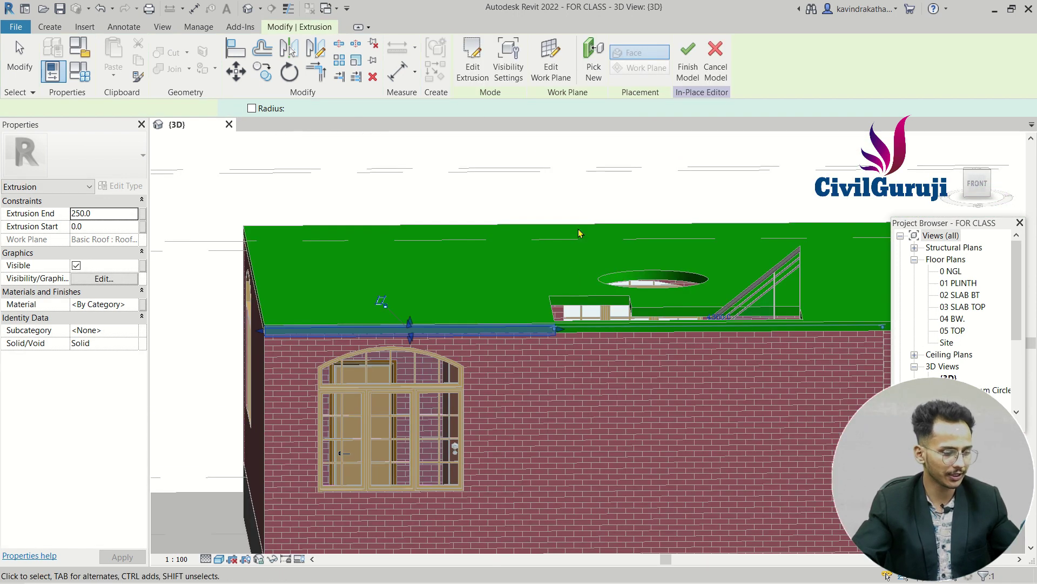
mouse_move(585, 225)
shift+middle_down()
mouse_move(377, 249)
mouse_move(474, 254)
mouse_move(441, 281)
mouse_move(454, 338)
mouse_move(571, 264)
mouse_move(457, 328)
shift+middle_up()
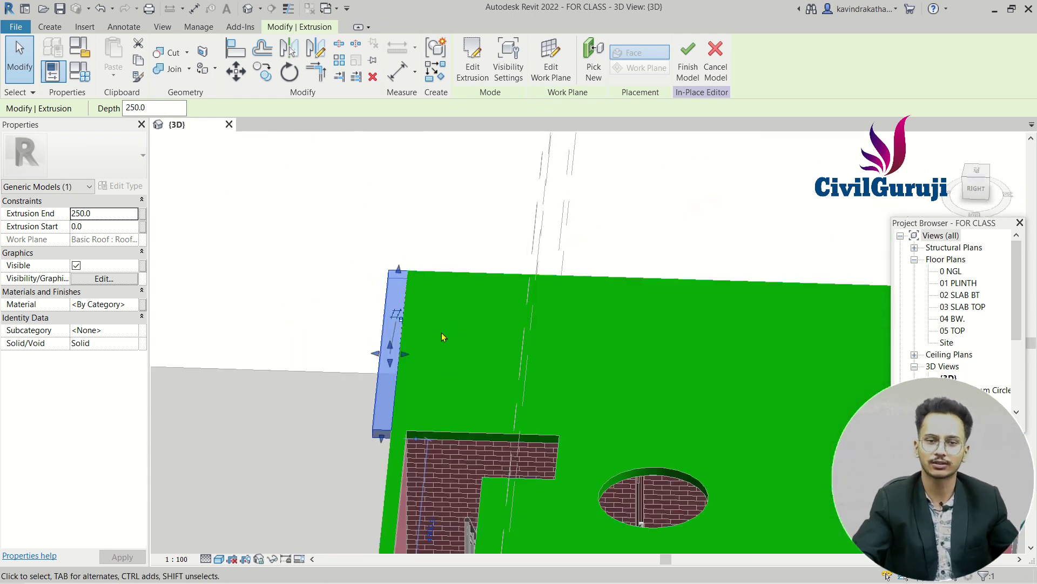
Set the extrusion to span -200.0 to 0.0 and pull the strip up into a tall panel.
mouse_move(411, 348)
shift+middle_down()
mouse_move(424, 319)
mouse_move(407, 351)
shift+middle_up()
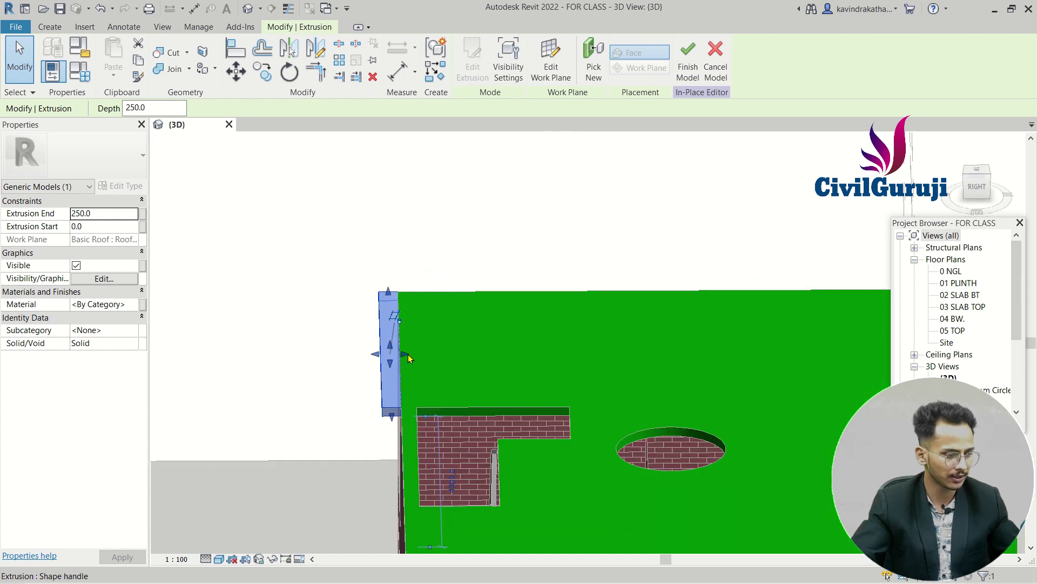
drag(409, 358, 428, 357)
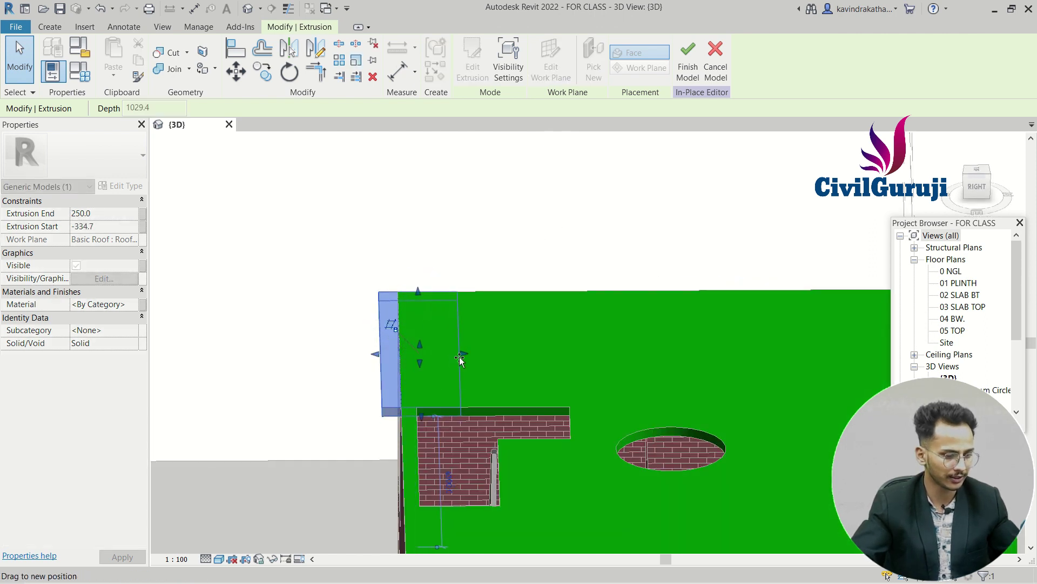
drag(421, 366, 421, 366)
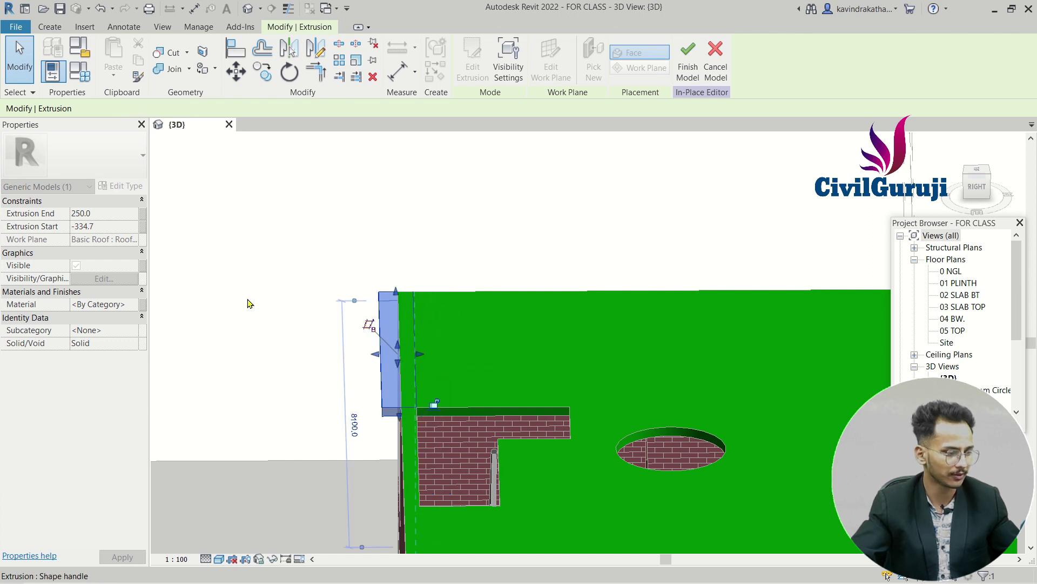
drag(375, 354, 403, 354)
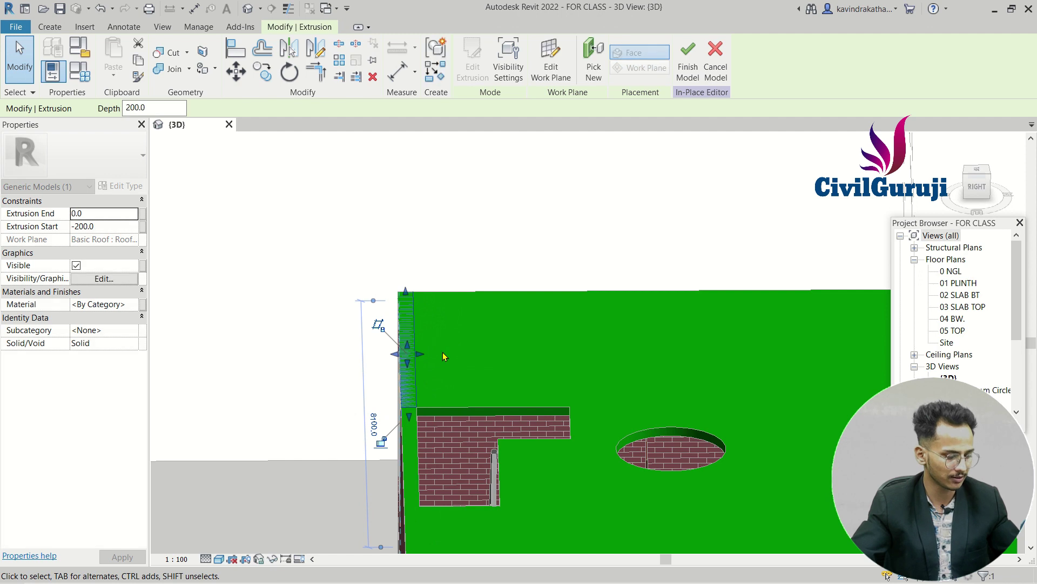
shift+middle_drag(441, 352, 402, 365)
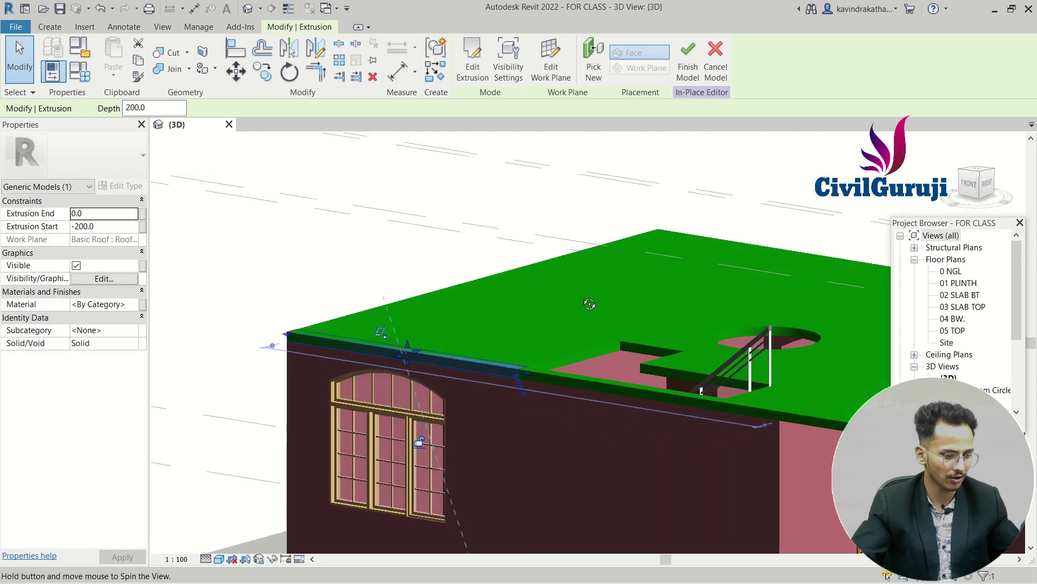
drag(421, 251, 409, 194)
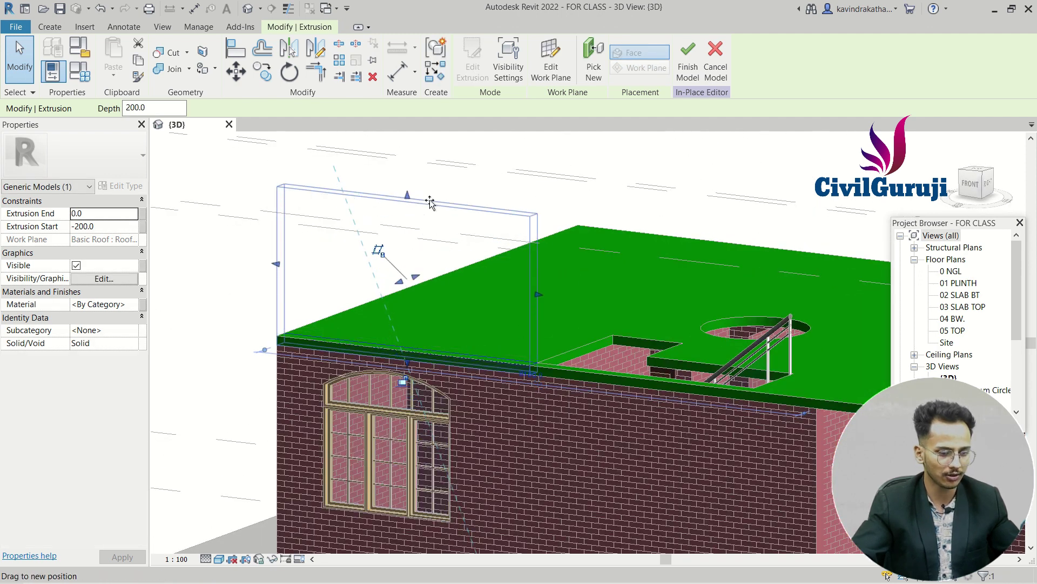
click(971, 185)
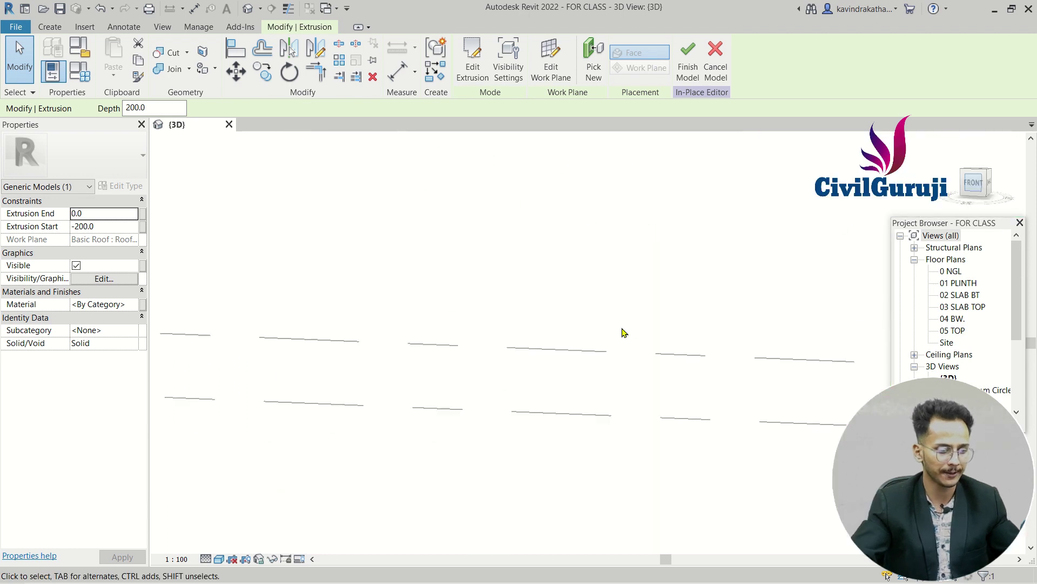
scroll(524, 454, up, 2)
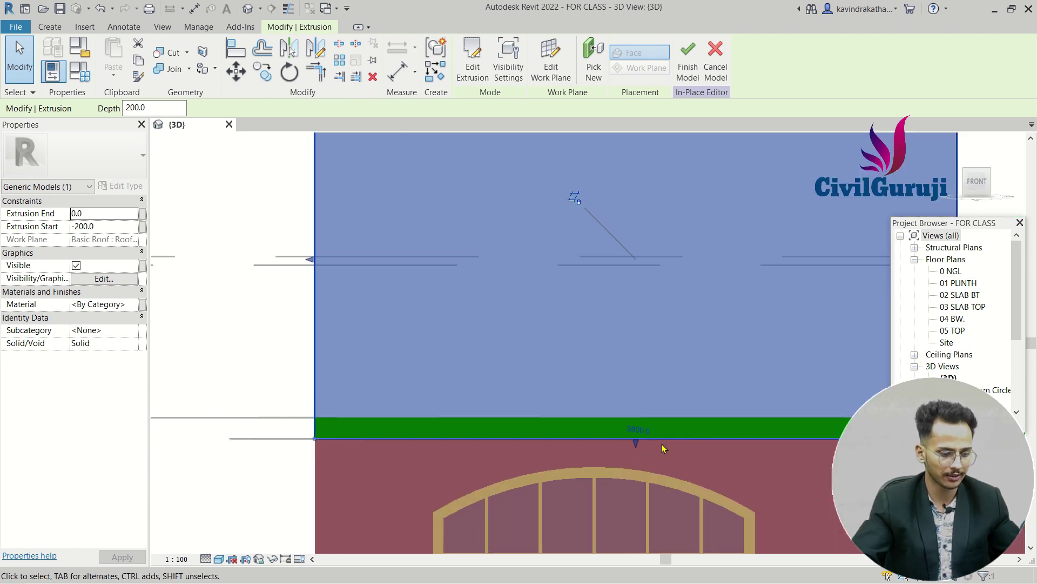
key(Escape)
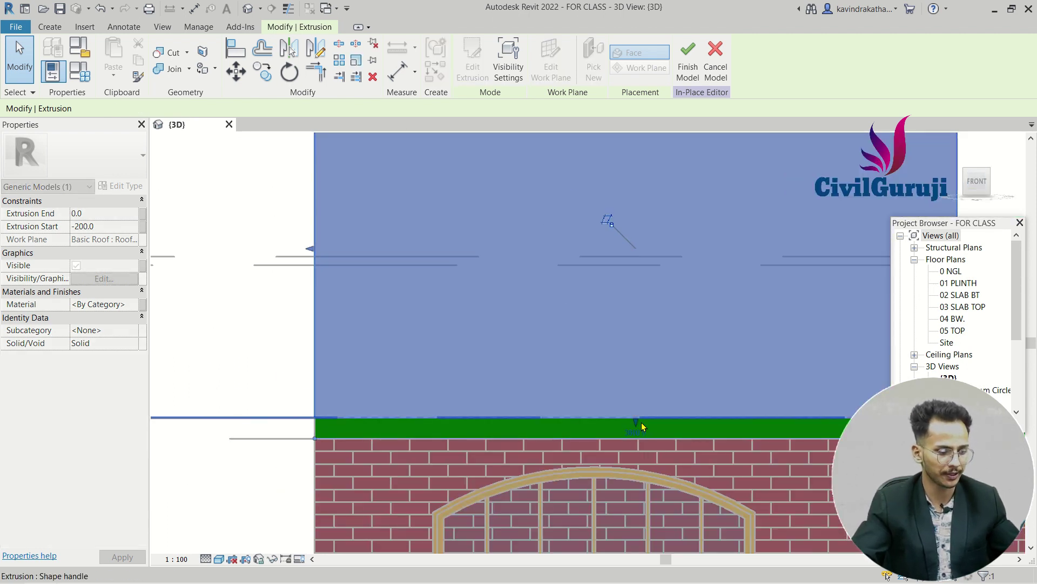
Snap the panel's top edge down onto the 05 TOP level.
shift+middle_drag(256, 297, 811, 335)
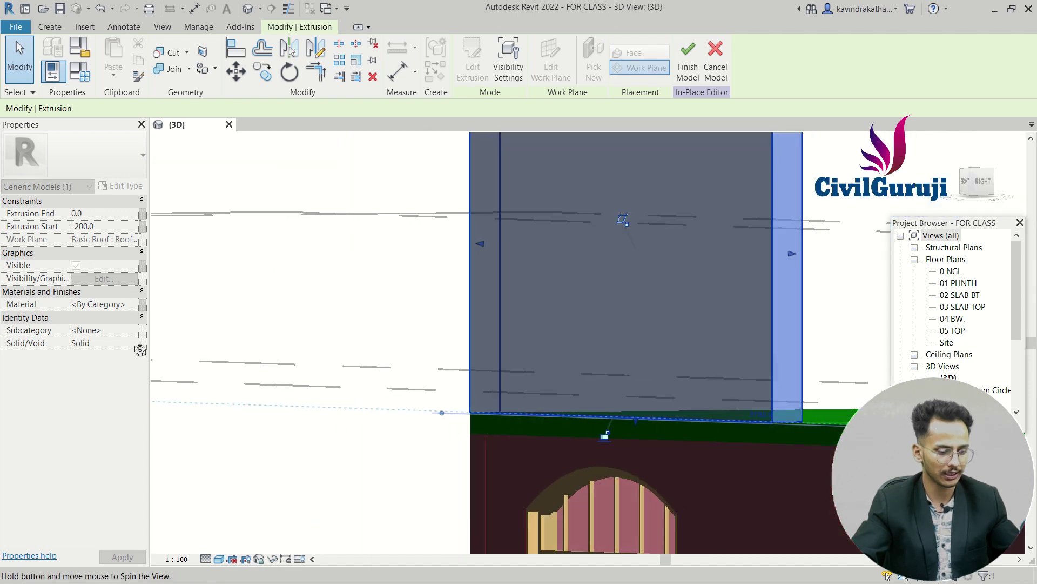
shift+middle_drag(833, 326, 916, 373)
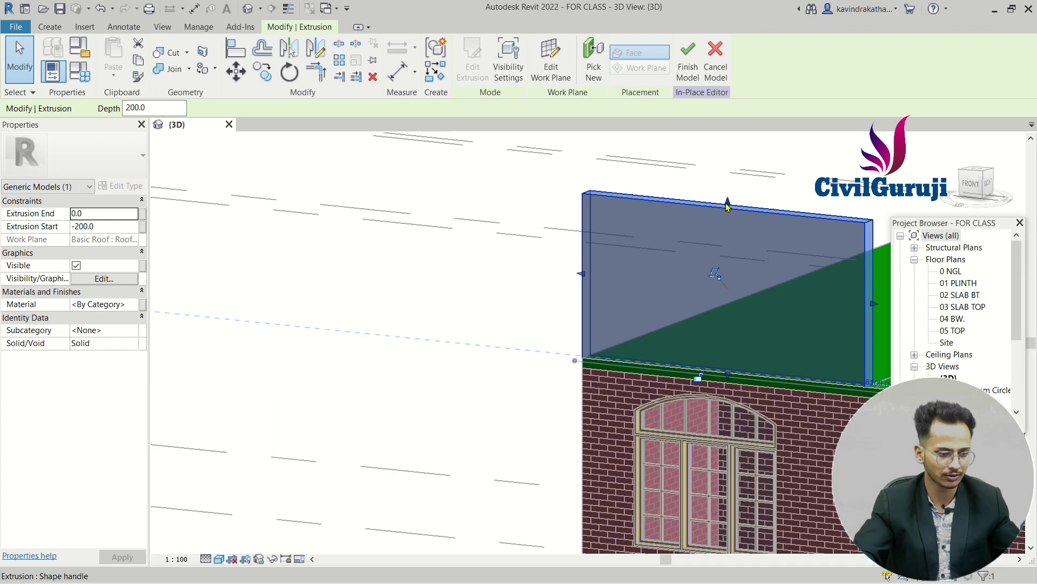
drag(728, 206, 728, 212)
drag(727, 251, 725, 258)
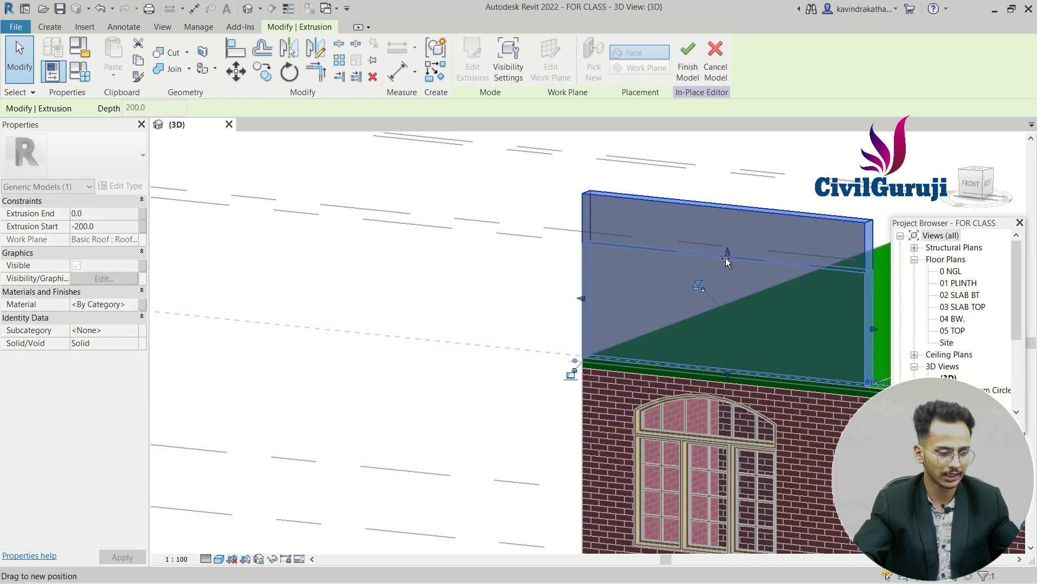
shift+middle_drag(725, 265, 551, 269)
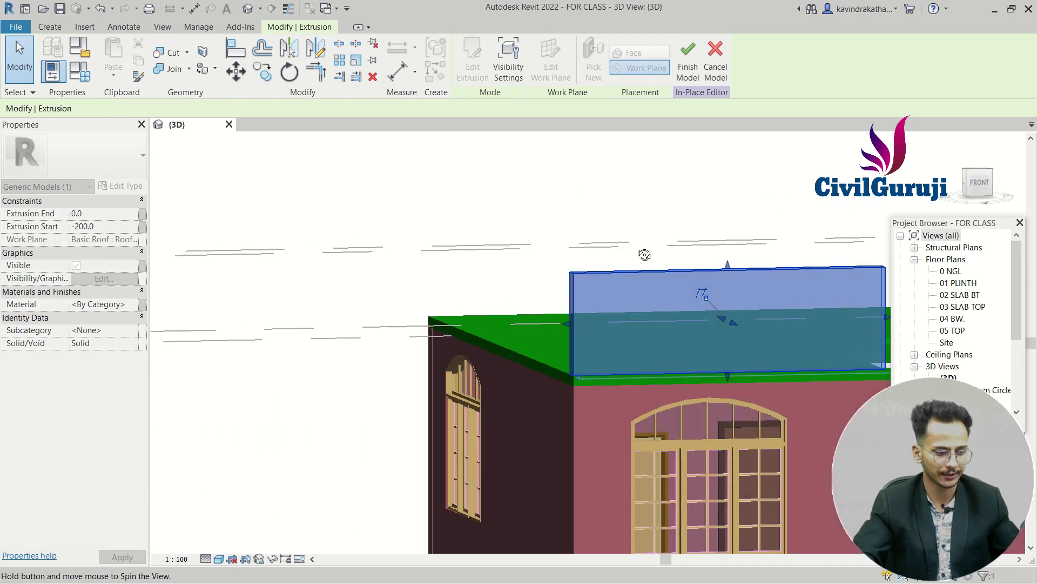
mouse_move(552, 269)
shift+middle_down()
mouse_move(574, 314)
mouse_move(558, 355)
mouse_move(407, 369)
shift+middle_up()
scroll(559, 355, down, 2)
scroll(547, 298, up, 3)
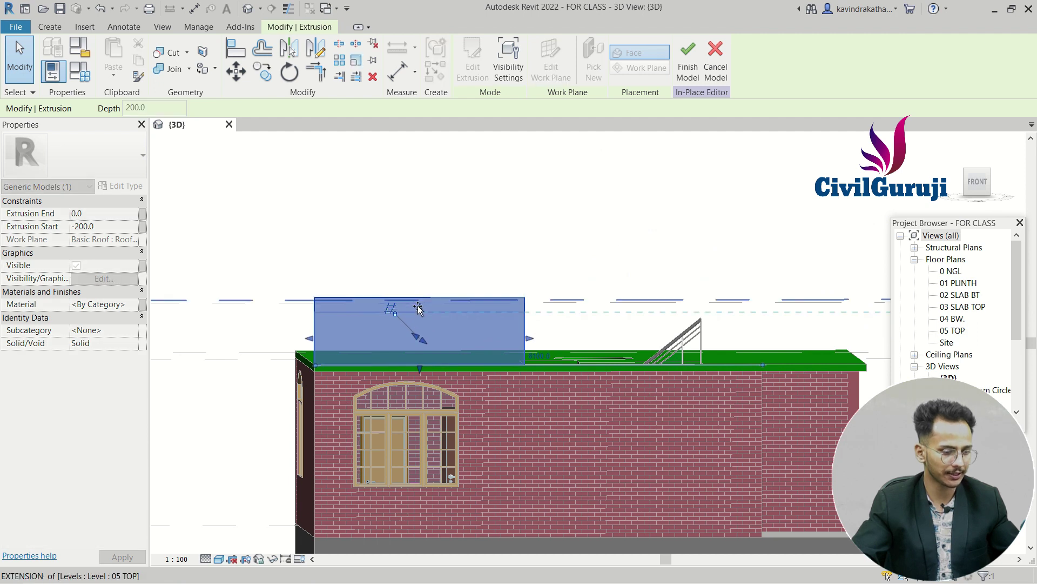
drag(420, 292, 420, 311)
shift+middle_drag(543, 253, 340, 364)
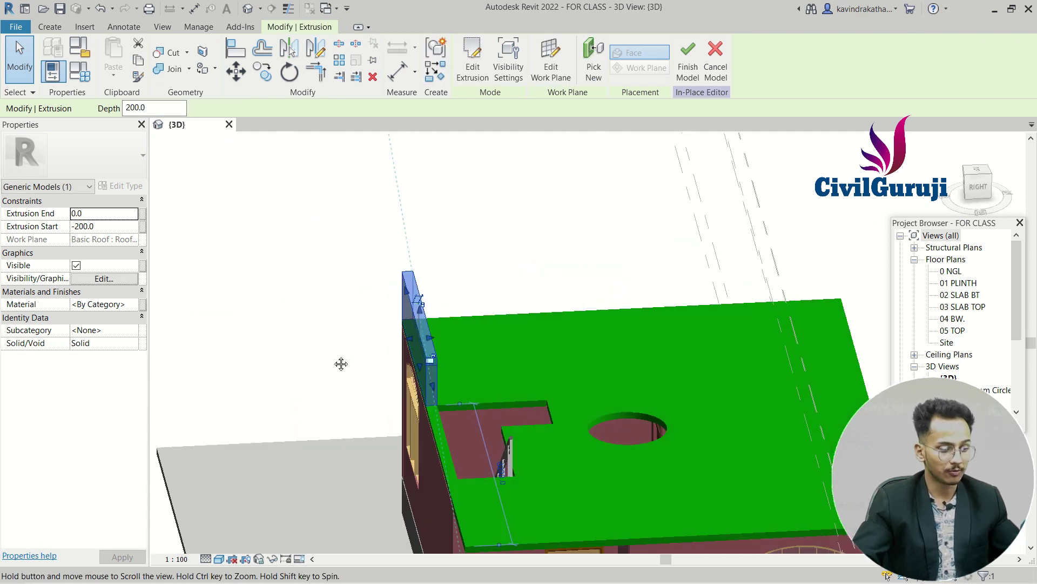
shift+middle_drag(523, 308, 748, 232)
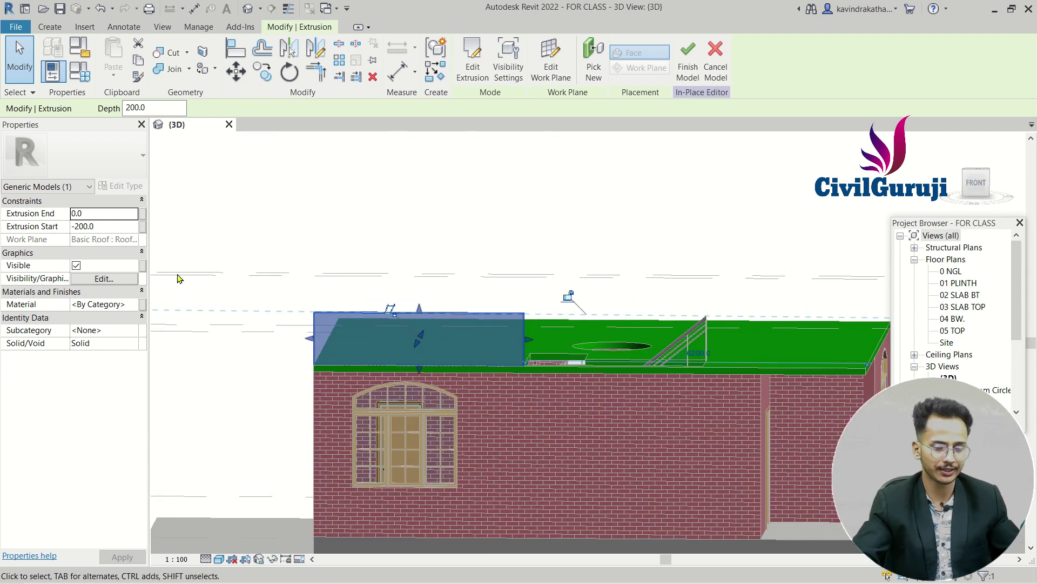
click(90, 215)
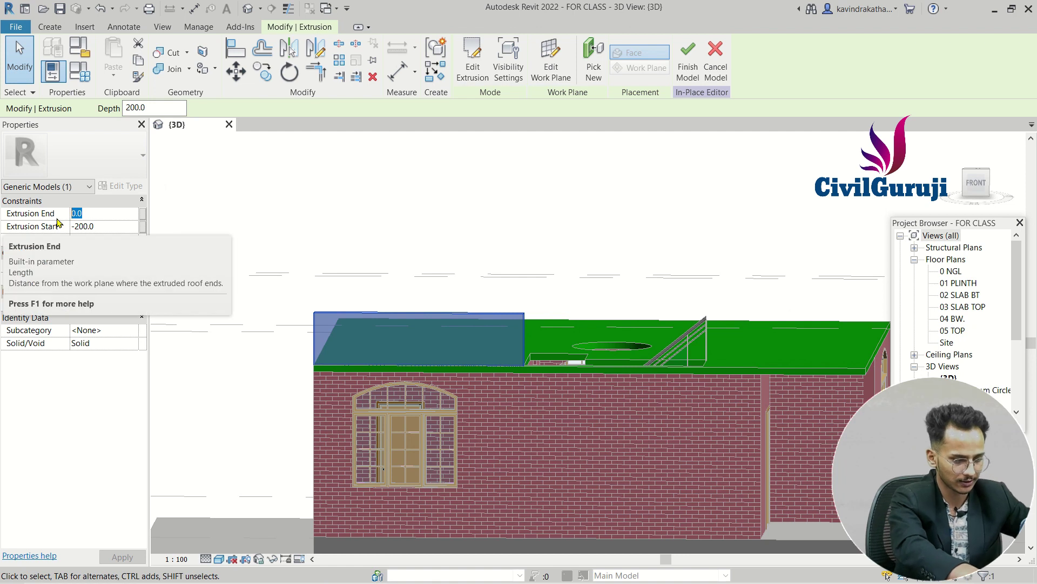
Set Extrusion End to 50 so the parapet panel spans -200.0 to 50.0.
text(50)
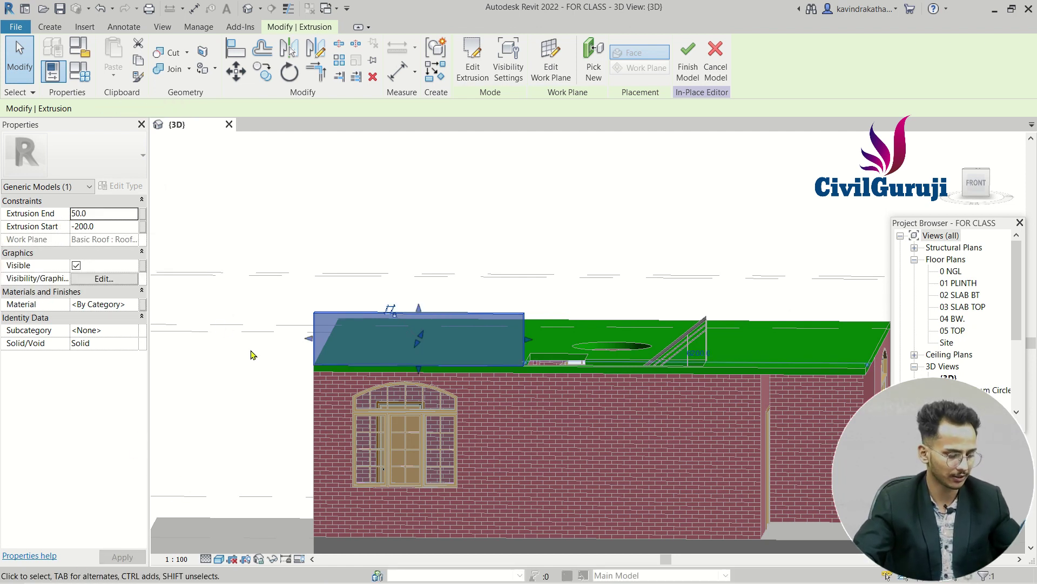
mouse_move(254, 348)
shift+middle_down()
mouse_move(55, 419)
mouse_move(513, 372)
mouse_move(617, 334)
mouse_move(449, 345)
mouse_move(505, 344)
mouse_move(384, 324)
shift+middle_up()
scroll(475, 347, down, 2)
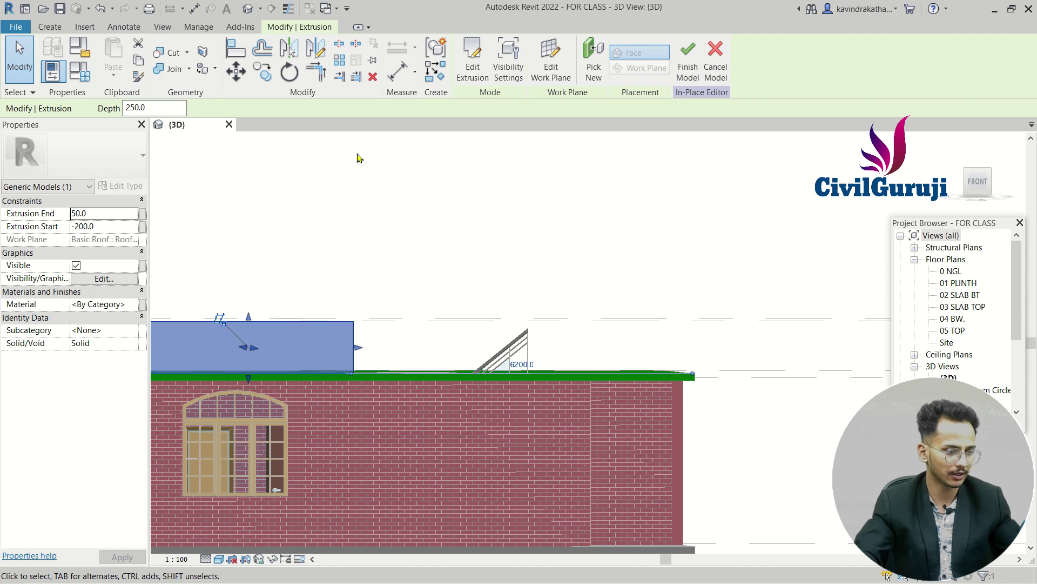
click(473, 70)
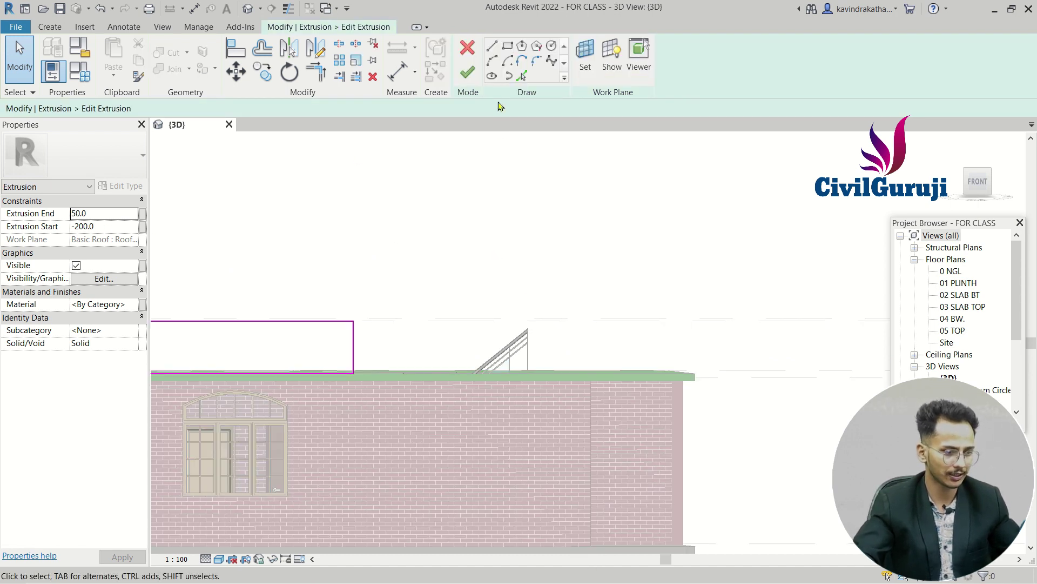
Copy the four profile sketch lines to a second spot above the stair and finish the sketch.
click(512, 50)
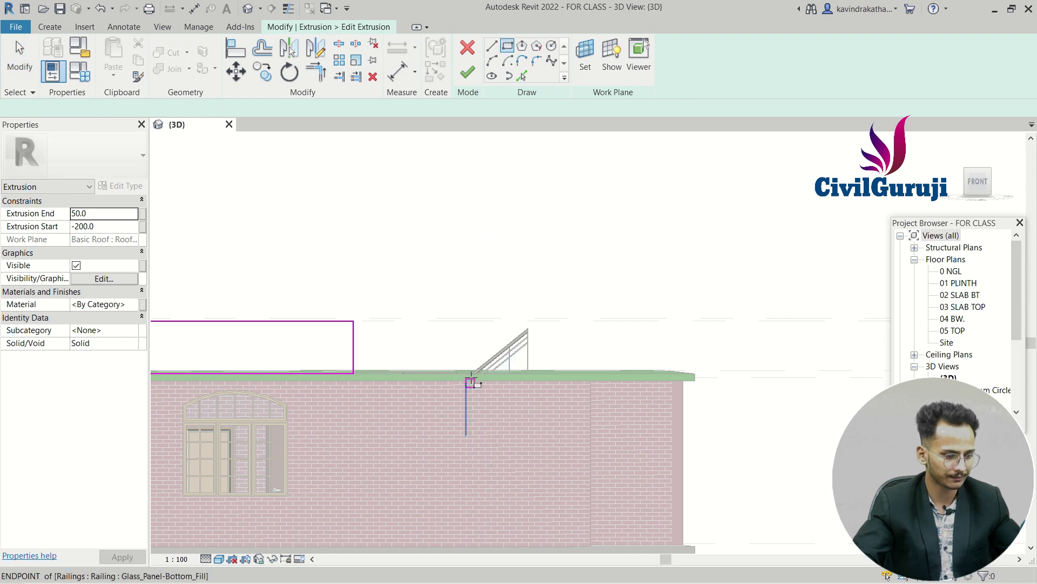
key(Escape)
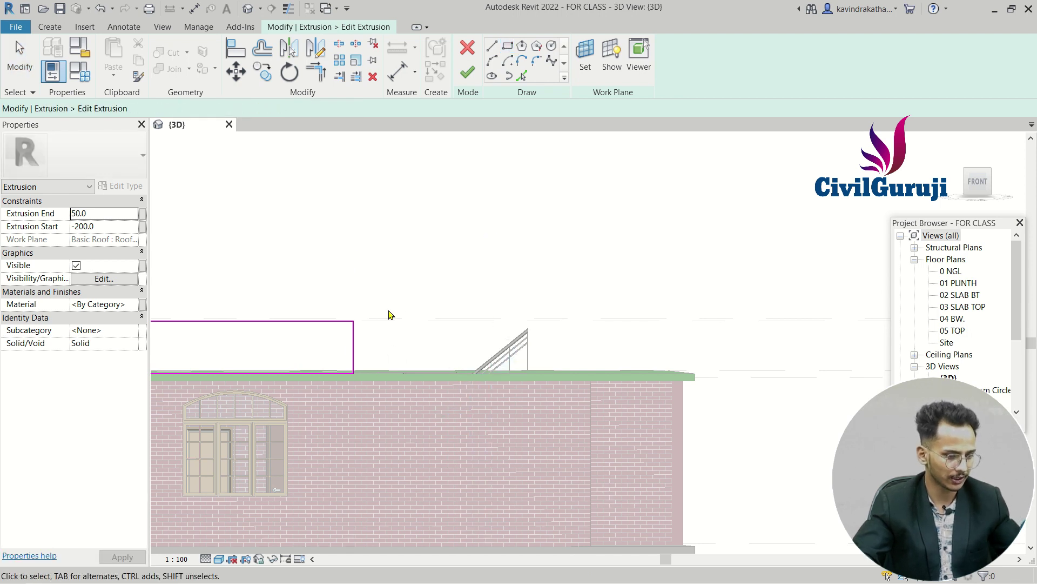
scroll(281, 348, down, 2)
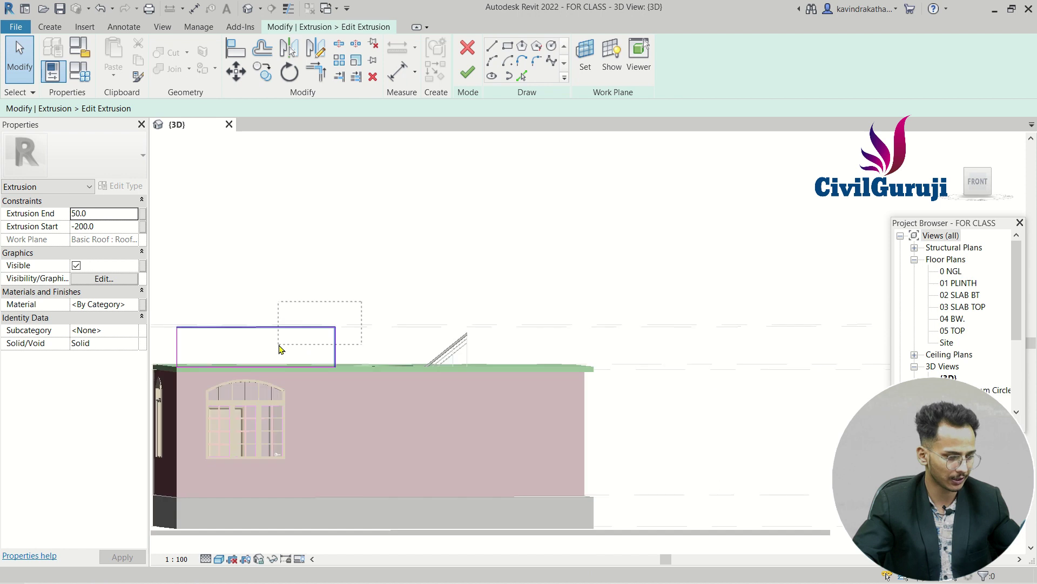
scroll(281, 349, down, 2)
scroll(182, 372, up, 1)
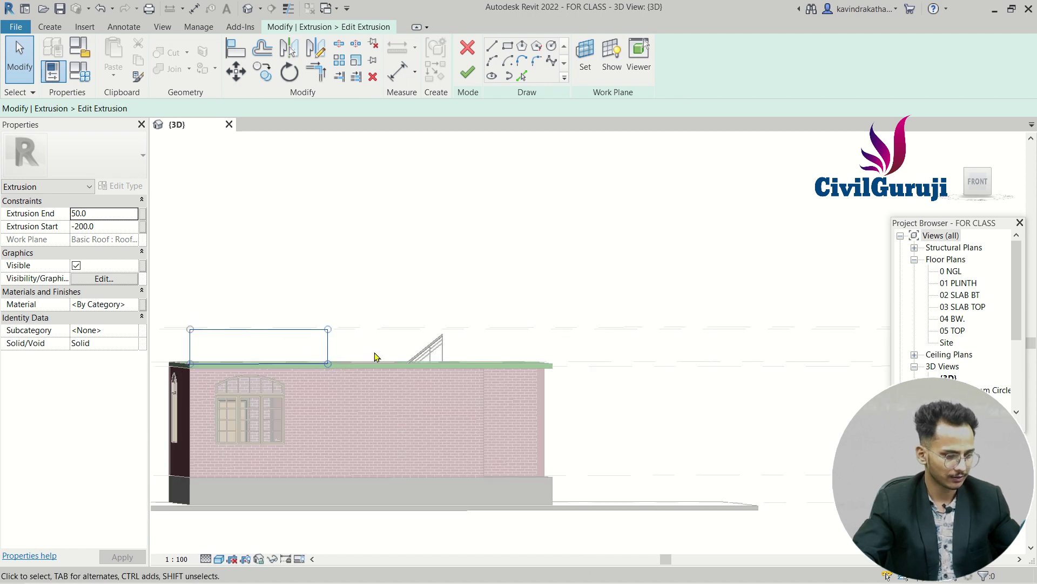
middle_drag(377, 357, 334, 345)
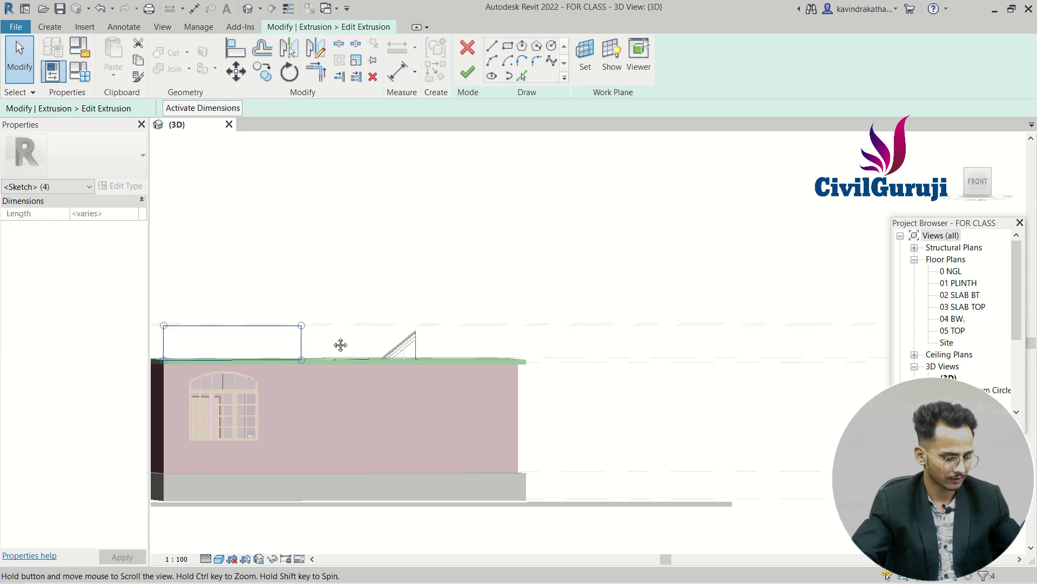
click(263, 76)
middle_drag(299, 398, 393, 411)
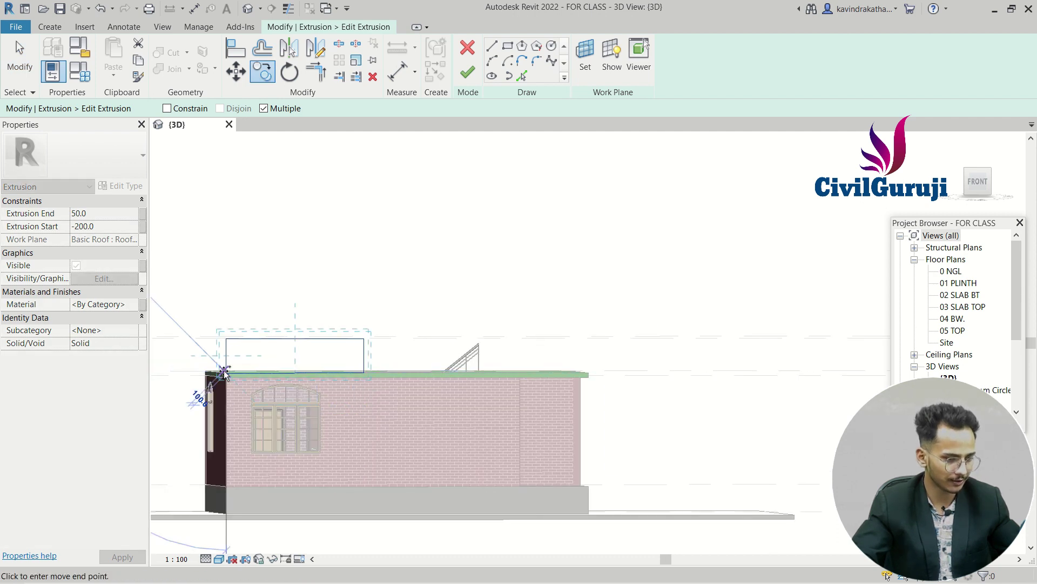
middle_drag(387, 374, 343, 378)
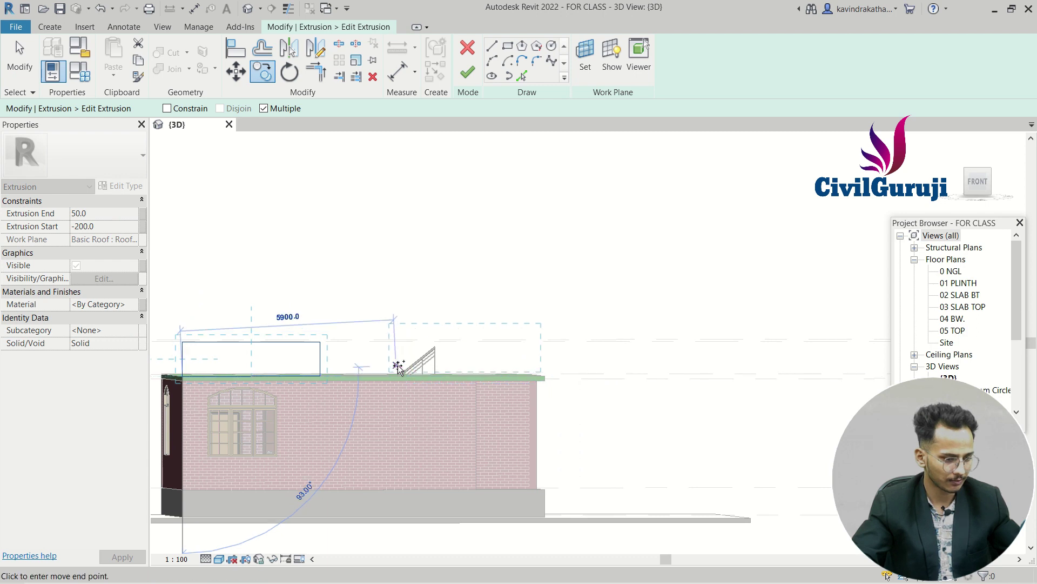
click(397, 365)
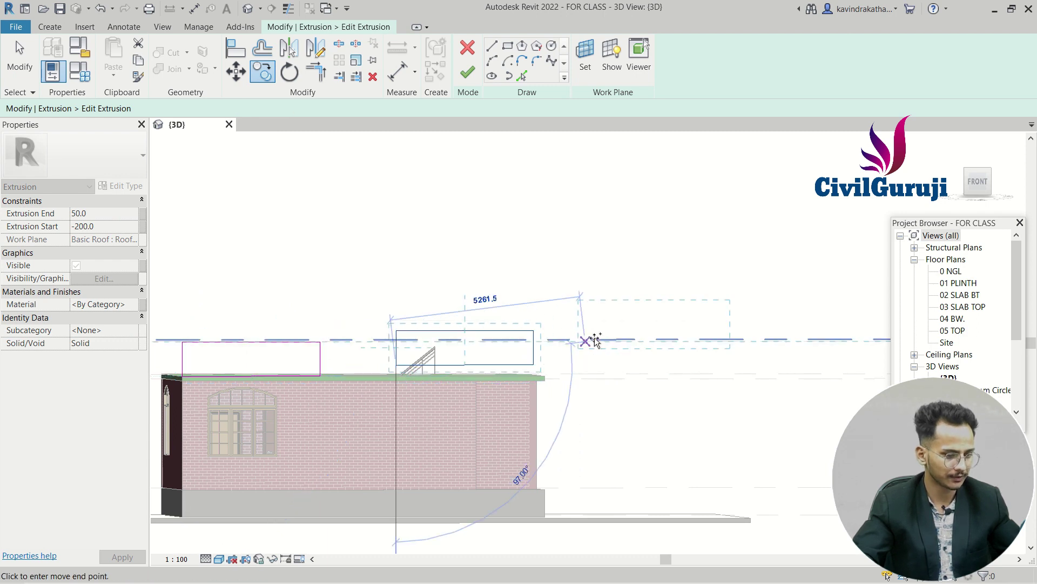
click(472, 80)
mouse_move(614, 324)
shift+middle_down()
mouse_move(573, 363)
mouse_move(466, 373)
shift+middle_up()
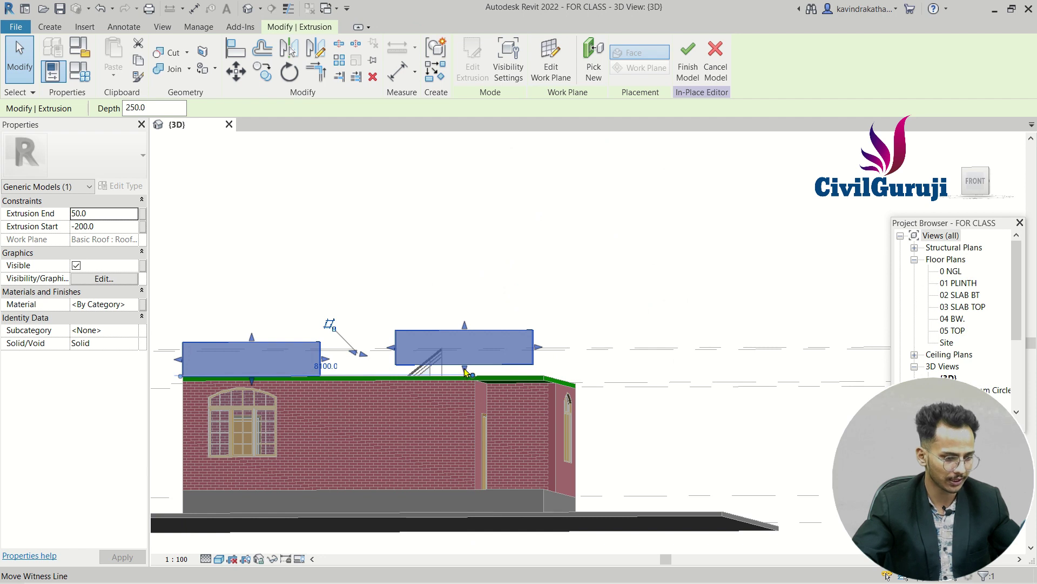
Adjust the parapet panels' extents toward the 02 SLAB BT and 04 BW. levels.
shift+middle_drag(466, 381, 456, 423)
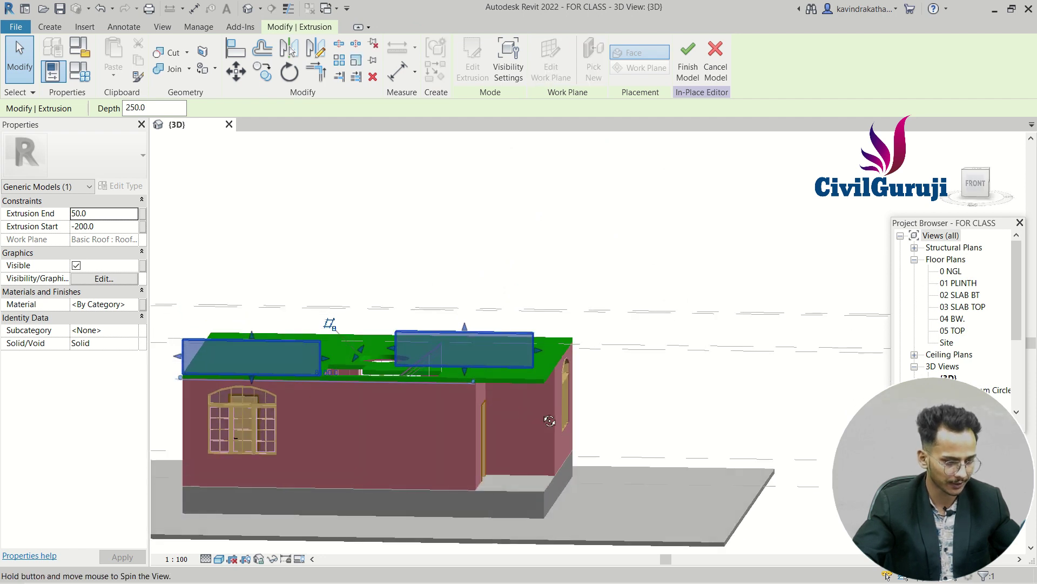
drag(466, 371, 465, 380)
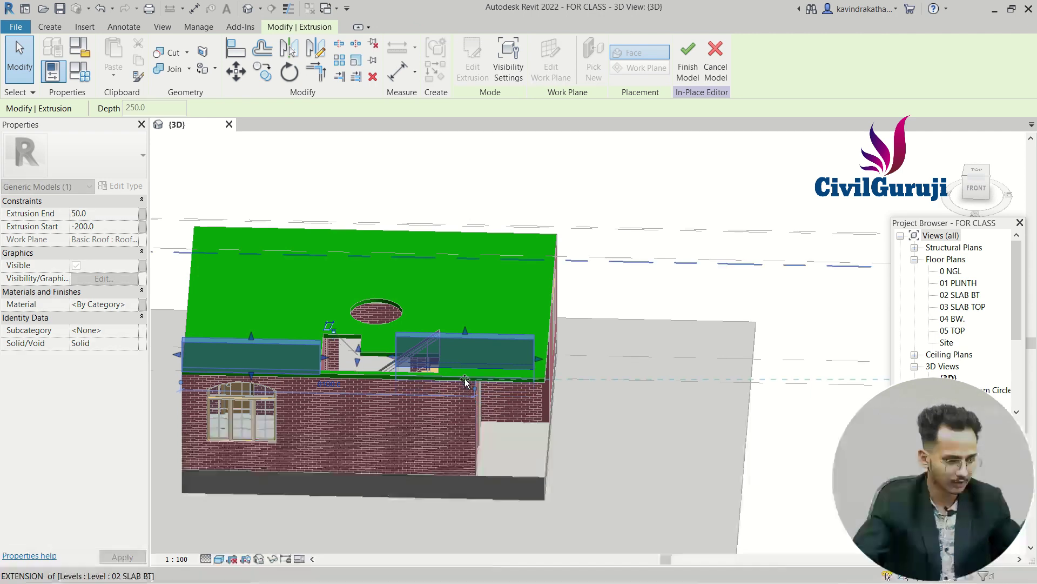
shift+middle_drag(604, 376, 421, 285)
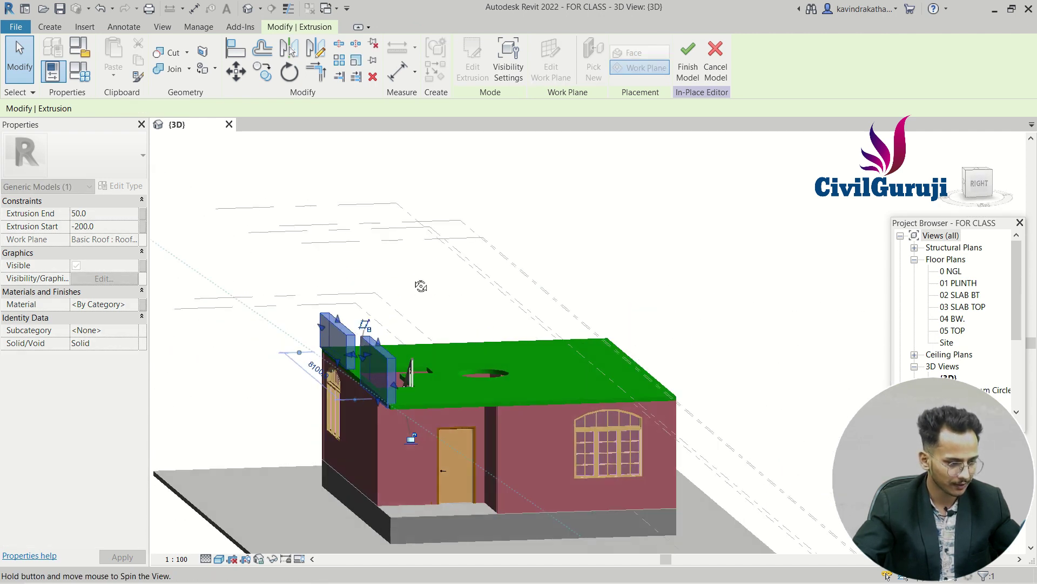
shift+middle_drag(421, 286, 498, 318)
drag(455, 327, 454, 346)
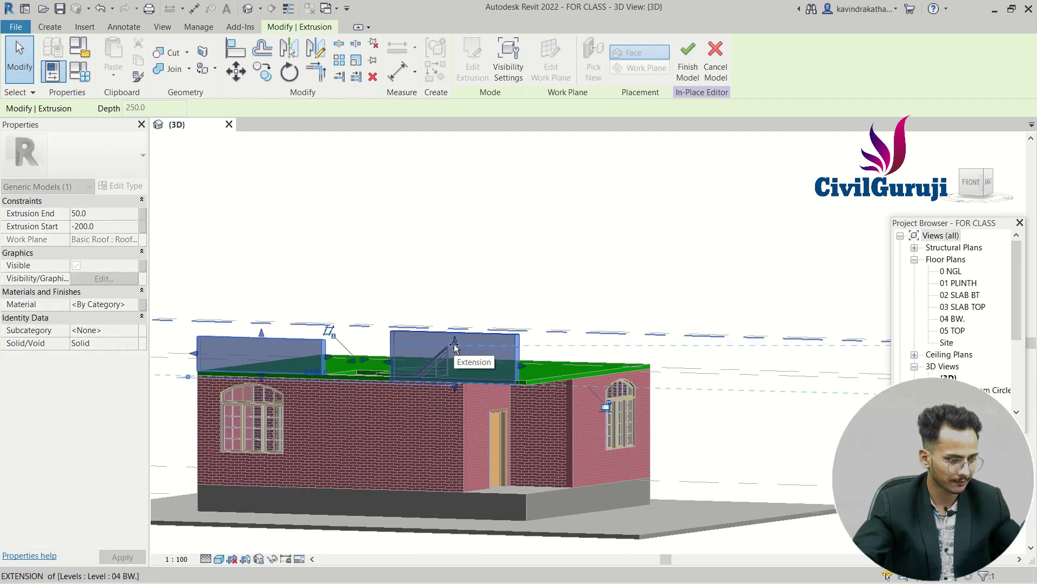
Orbit and zoom to inspect the two parapet blocks from a low frontal angle.
shift+middle_drag(454, 346, 539, 427)
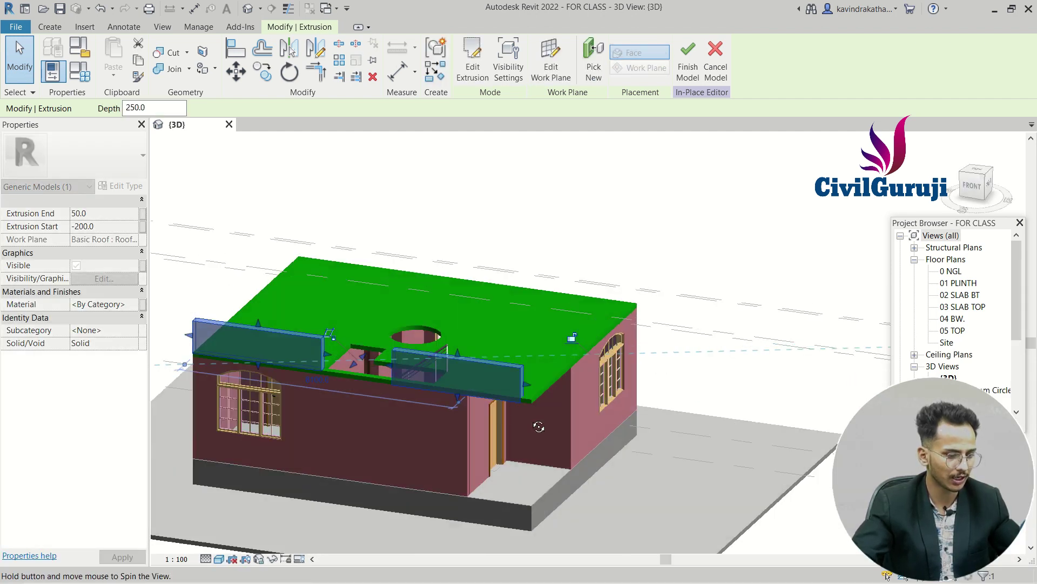
scroll(559, 401, down, 2)
mouse_move(529, 410)
middle_down()
mouse_move(558, 402)
mouse_move(537, 335)
middle_up()
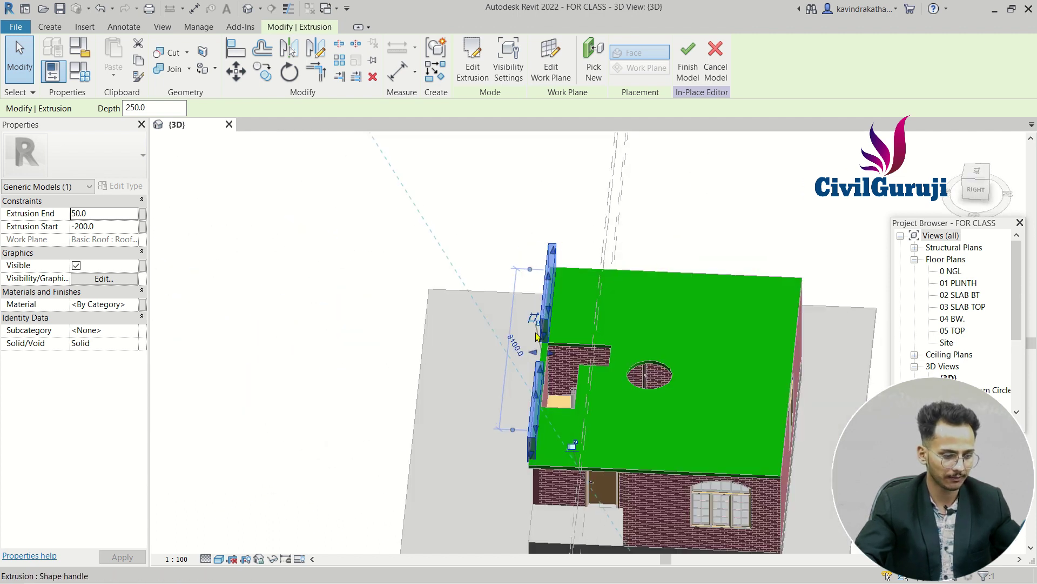
scroll(536, 335, up, 2)
scroll(536, 335, up, 1)
shift+middle_drag(537, 335, 643, 249)
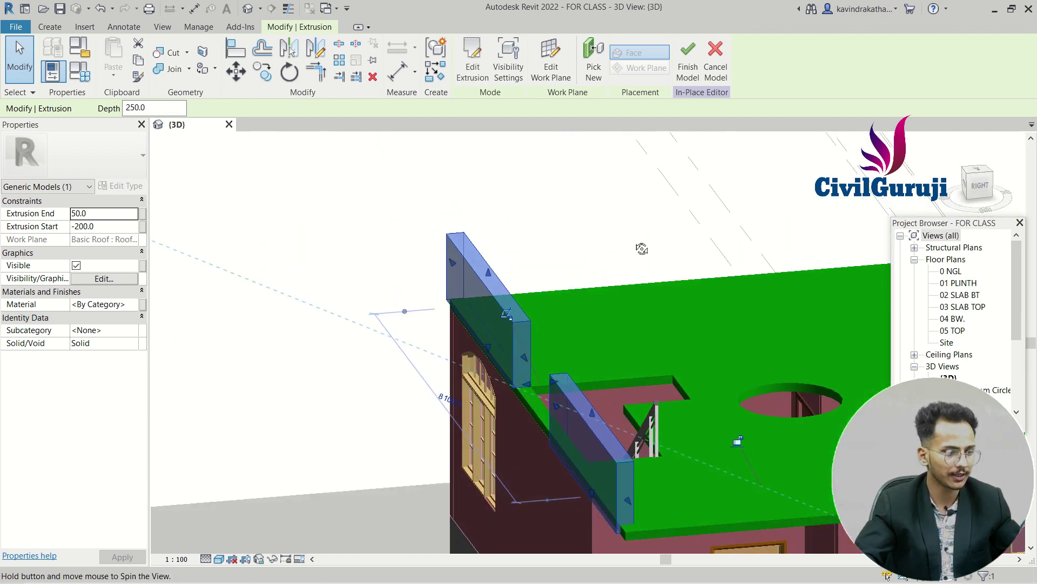
mouse_move(637, 167)
shift+middle_down()
mouse_move(602, 173)
mouse_move(600, 144)
shift+middle_up()
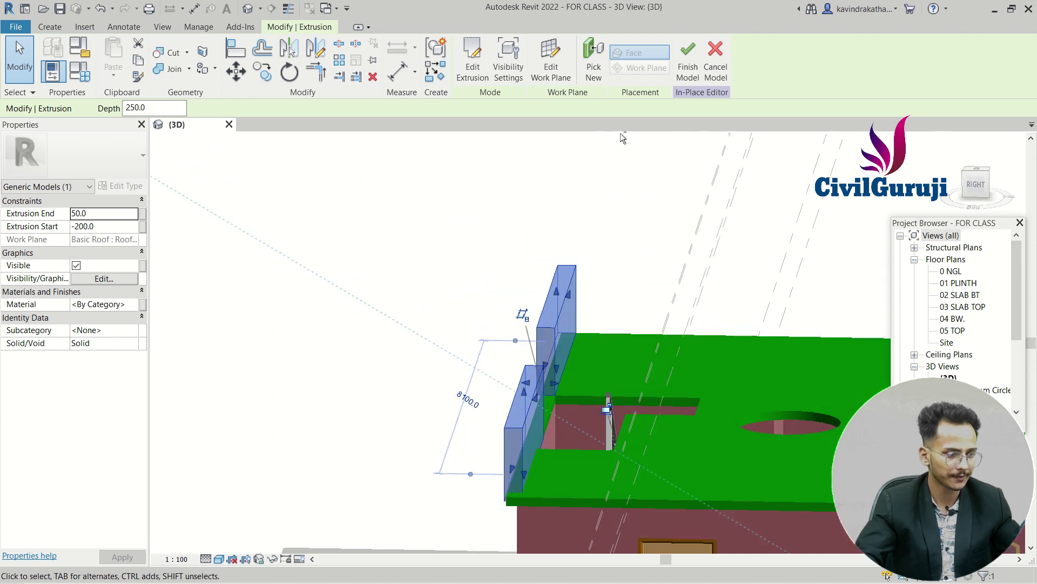
mouse_move(593, 220)
shift+middle_down()
mouse_move(700, 146)
mouse_move(697, 138)
shift+middle_up()
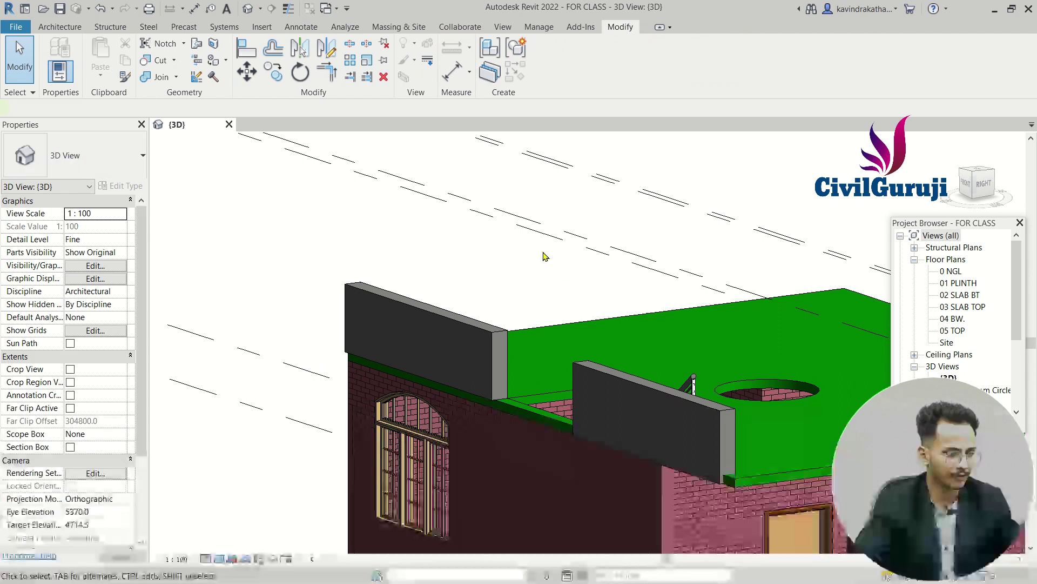
Create a second in-place Generic Models element with the default name Generic Models 1.
click(79, 30)
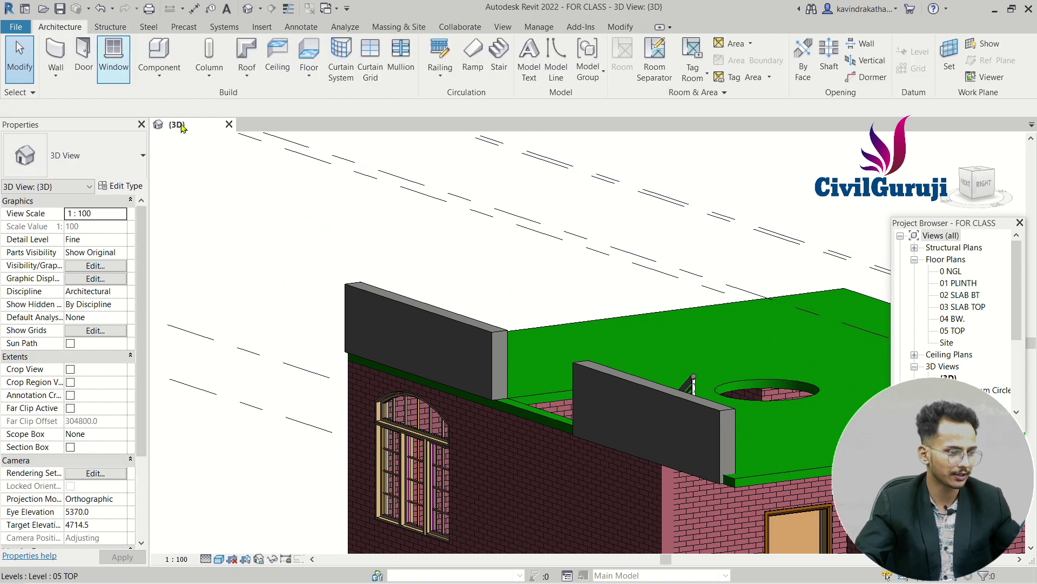
click(167, 70)
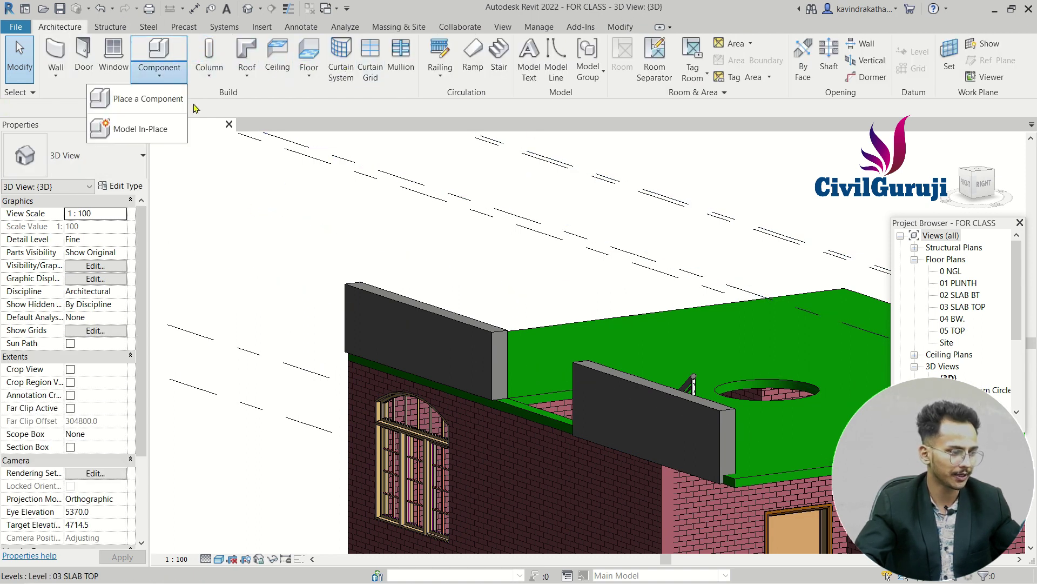
click(139, 128)
scroll(528, 264, down, 2)
scroll(526, 267, down, 2)
scroll(526, 268, down, 3)
scroll(524, 270, down, 1)
scroll(524, 269, down, 2)
scroll(523, 264, down, 2)
scroll(522, 260, up, 3)
scroll(523, 257, up, 1)
scroll(523, 257, up, 2)
scroll(520, 256, up, 1)
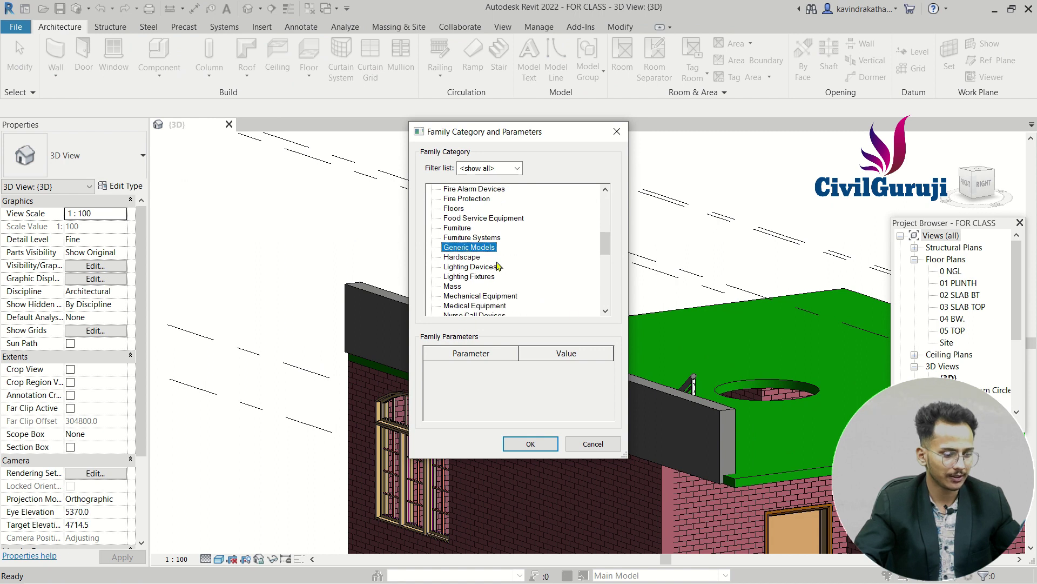
click(531, 444)
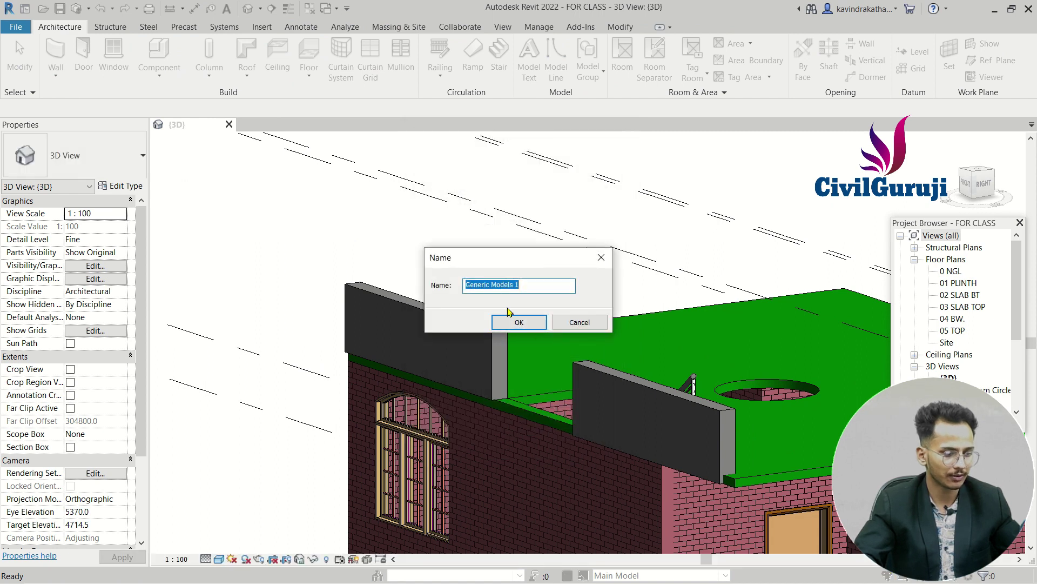
click(519, 324)
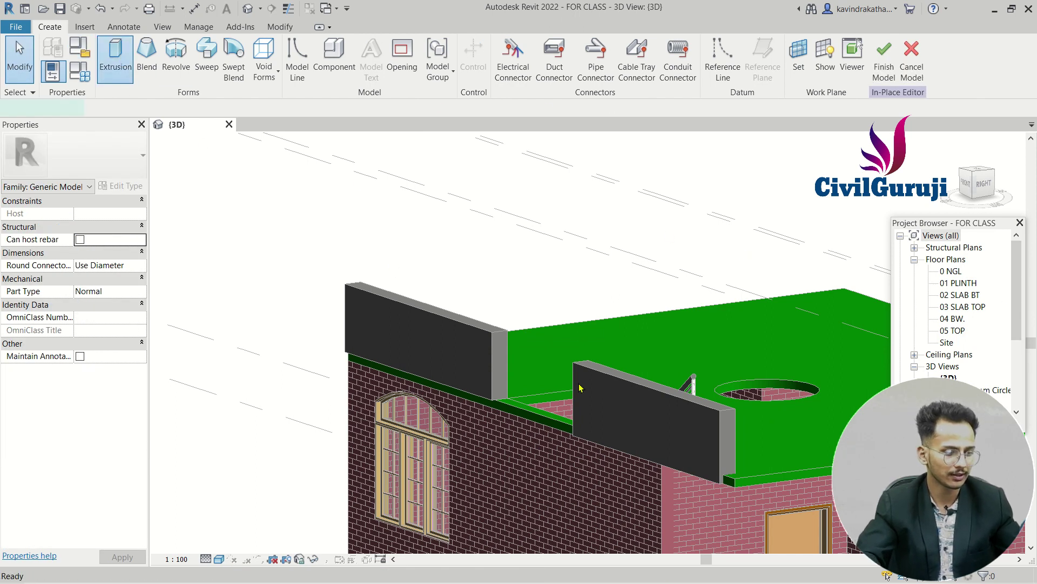
Set the work plane to be picked from the model near the parapet blocks.
click(587, 48)
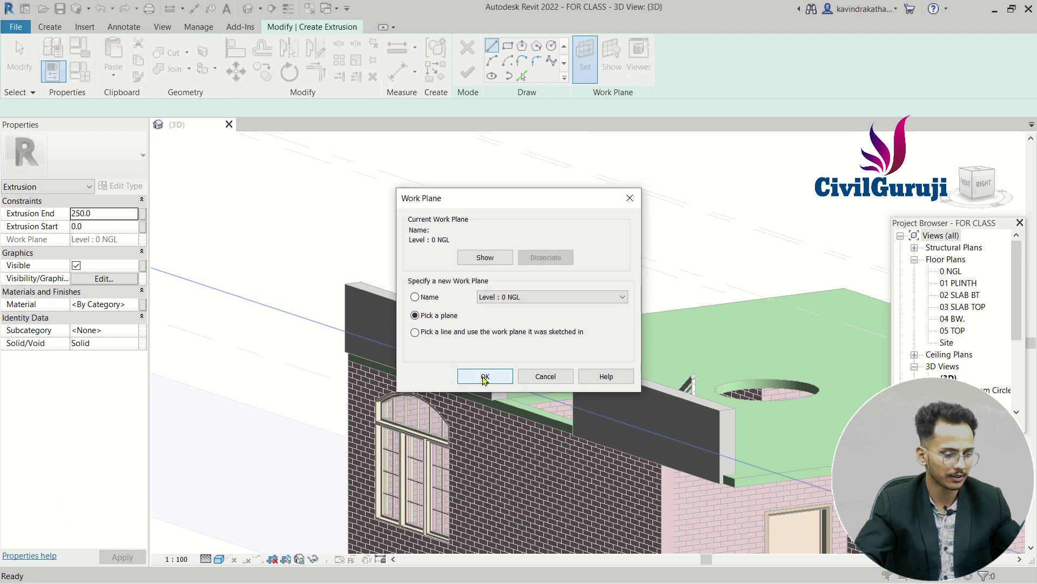
click(485, 378)
shift+middle_drag(579, 352, 518, 342)
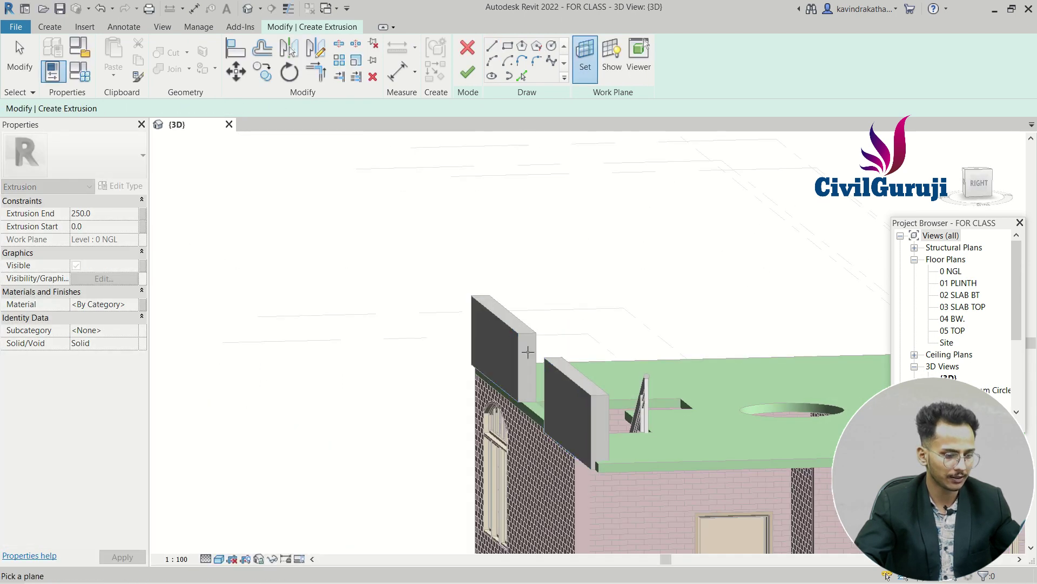
Pick the parapet block's end face and sketch a small circle on it.
click(524, 351)
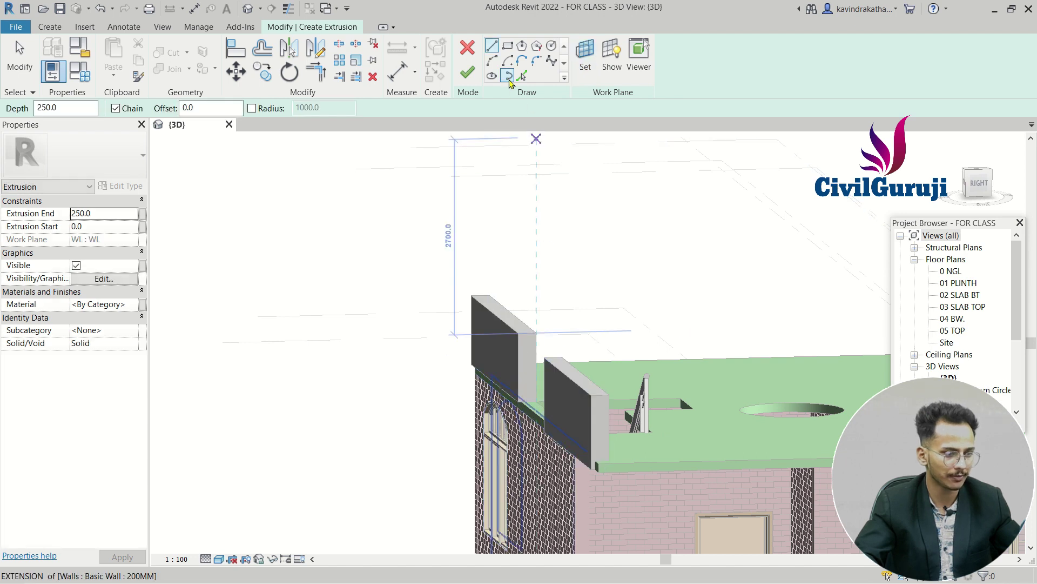
click(551, 46)
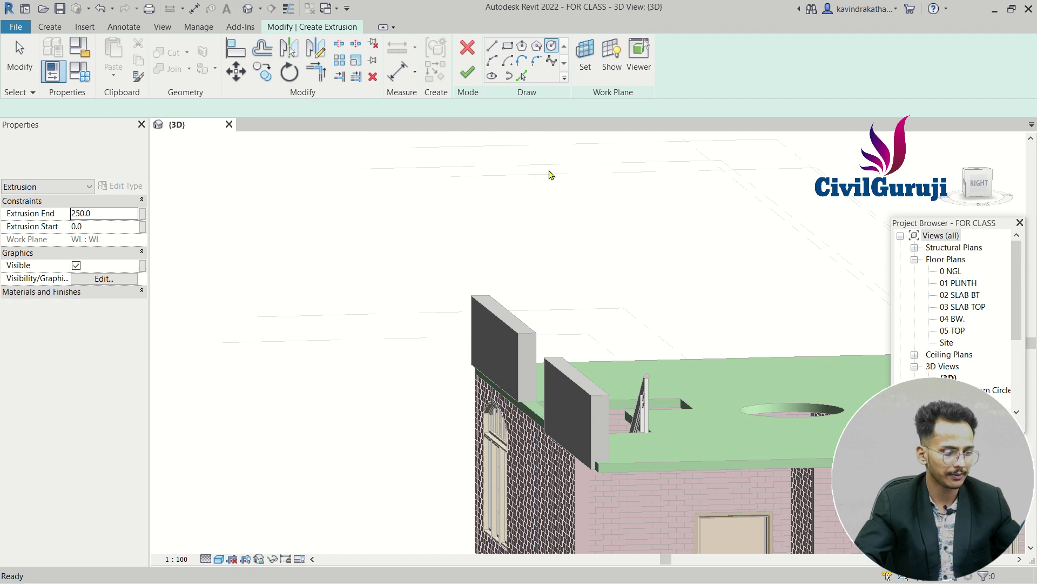
scroll(540, 349, up, 2)
scroll(514, 255, up, 2)
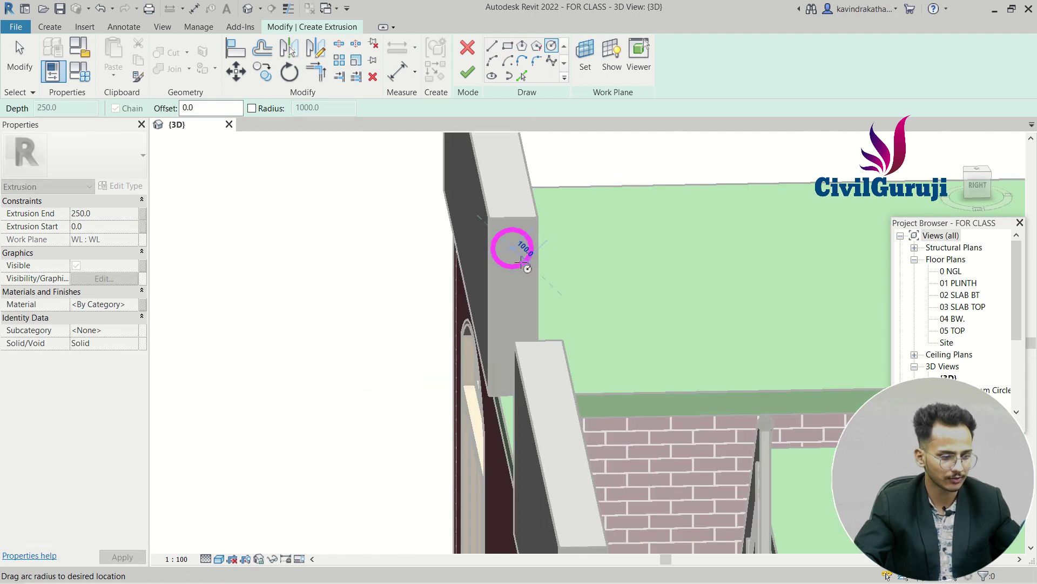
click(521, 262)
shift+middle_drag(521, 263, 541, 230)
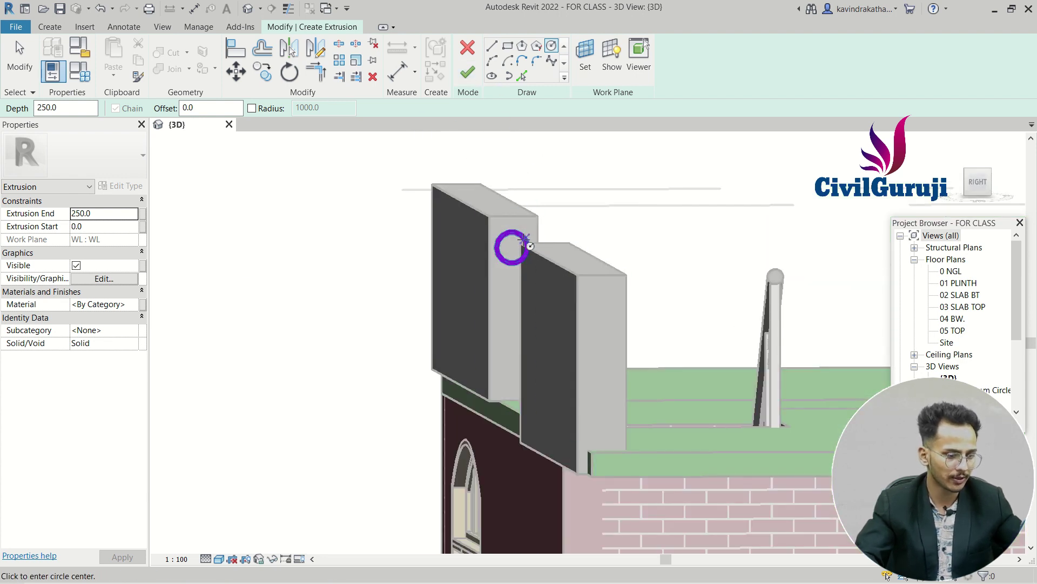
key(Escape)
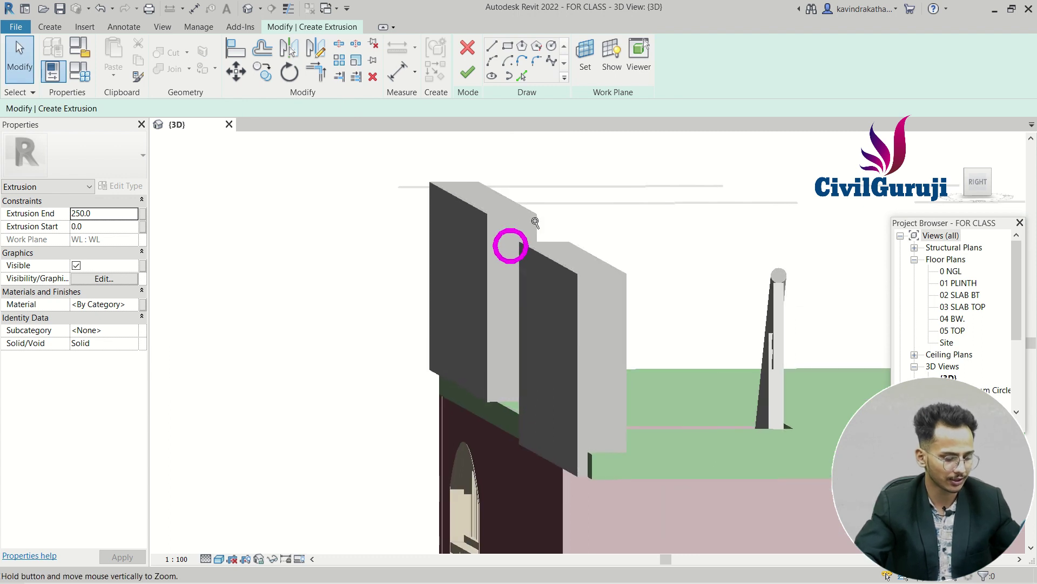
Copy the circle twice downward and finish the sketch as three cylinders.
mouse_move(547, 227)
shift+middle_down()
mouse_move(600, 234)
mouse_move(528, 227)
shift+middle_up()
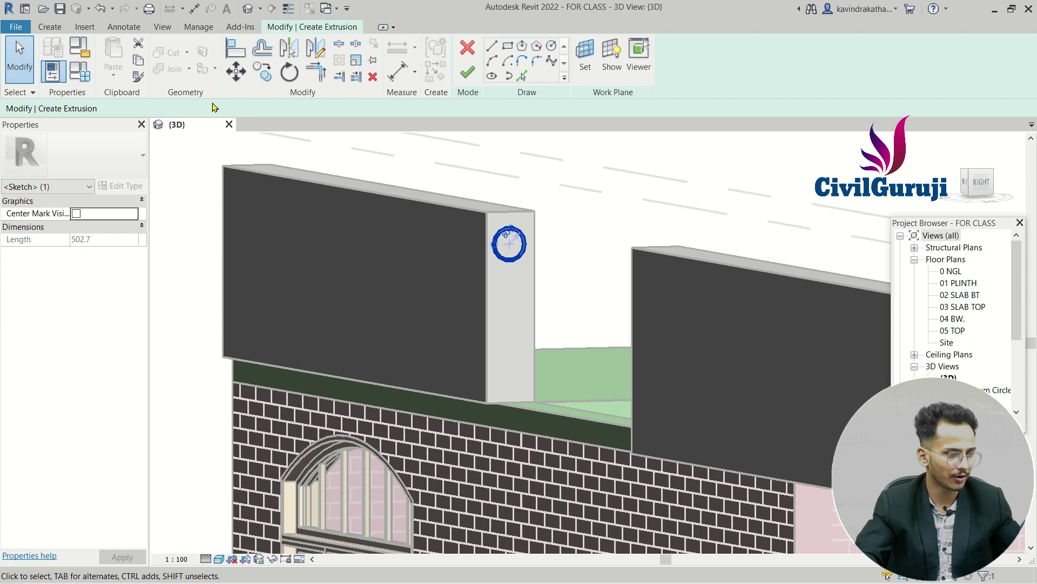
click(509, 250)
click(511, 300)
click(516, 359)
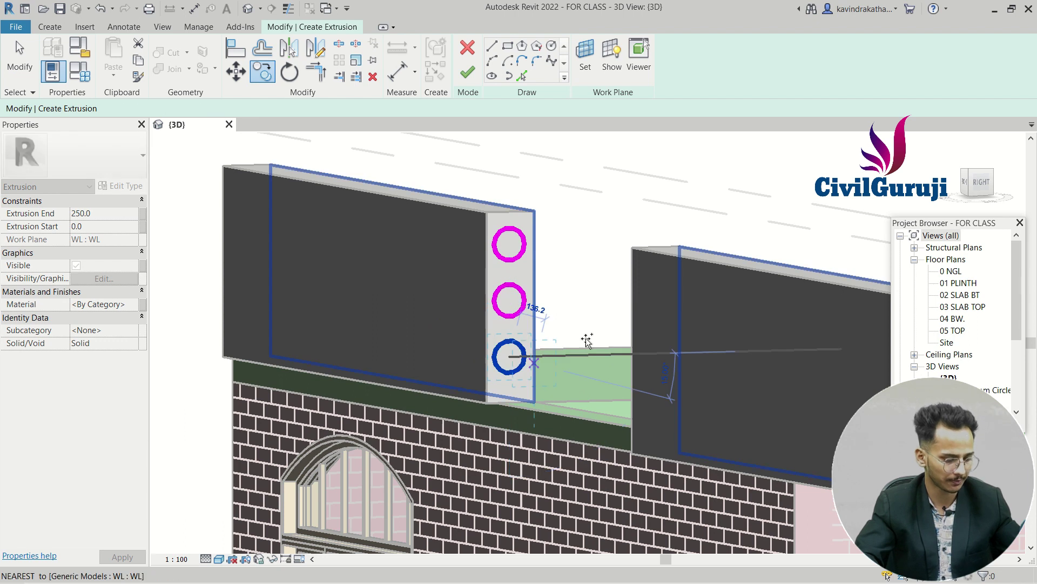
click(471, 76)
Stretch the three cylinders to the opposite parapet face, Extrusion End 2106.3.
mouse_move(551, 299)
shift+middle_down()
mouse_move(606, 285)
mouse_move(771, 329)
mouse_move(688, 351)
mouse_move(595, 336)
mouse_move(688, 340)
mouse_move(678, 344)
shift+middle_up()
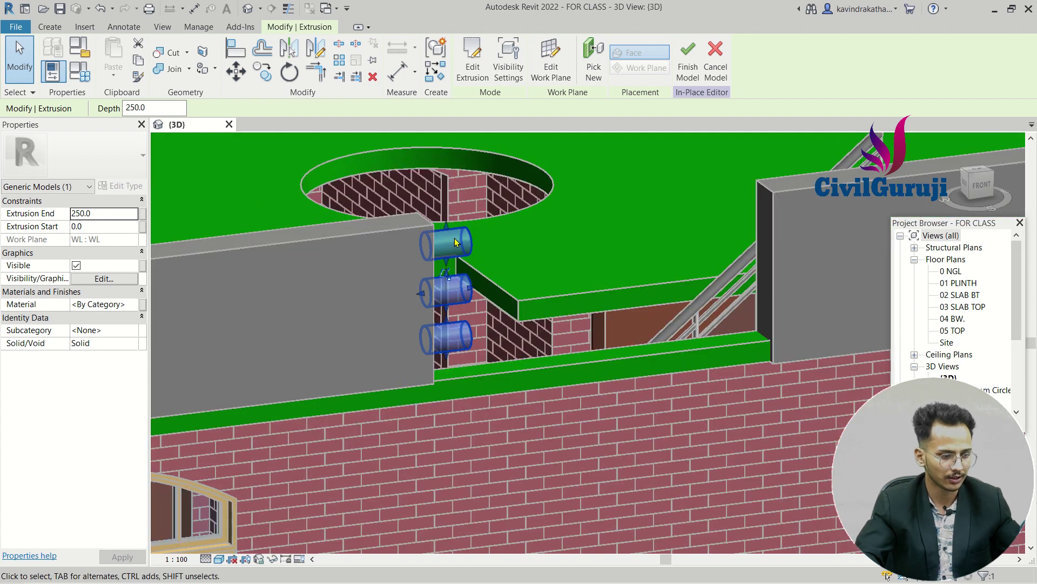
shift+middle_drag(508, 251, 473, 291)
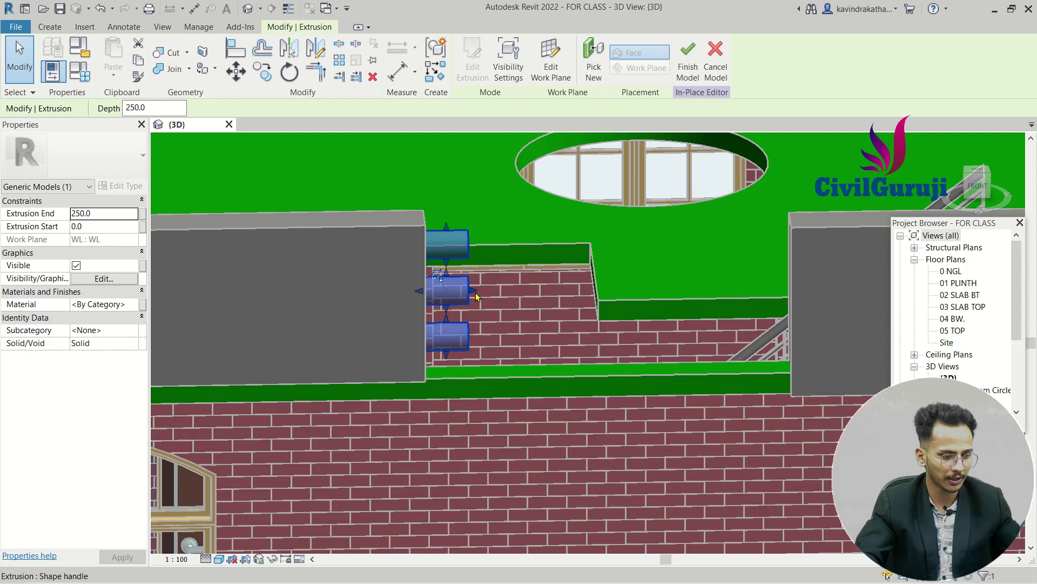
drag(473, 293, 788, 302)
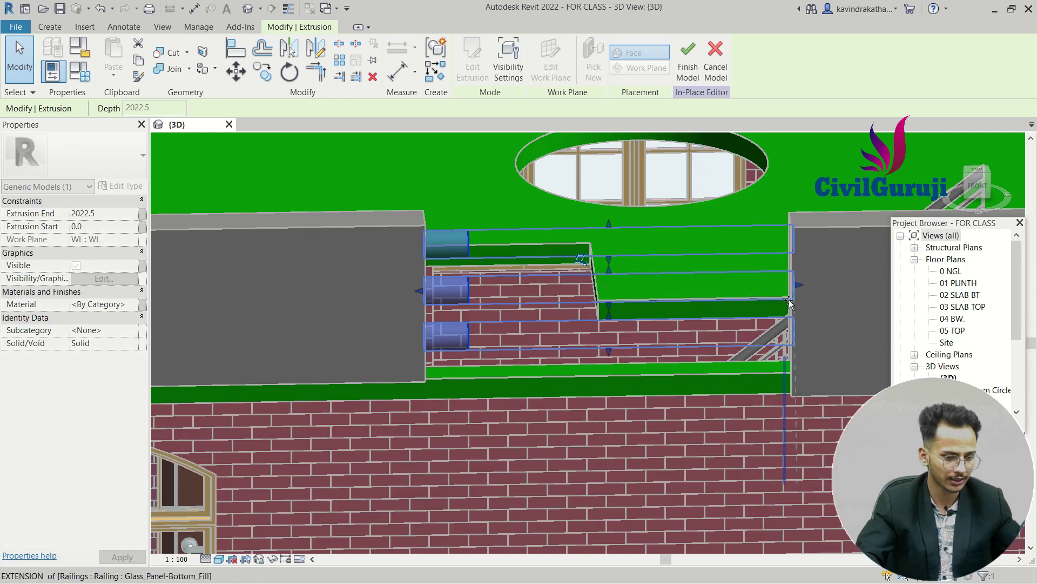
drag(788, 302, 787, 304)
mouse_move(787, 303)
shift+middle_down()
mouse_move(849, 199)
mouse_move(687, 177)
mouse_move(626, 253)
shift+middle_up()
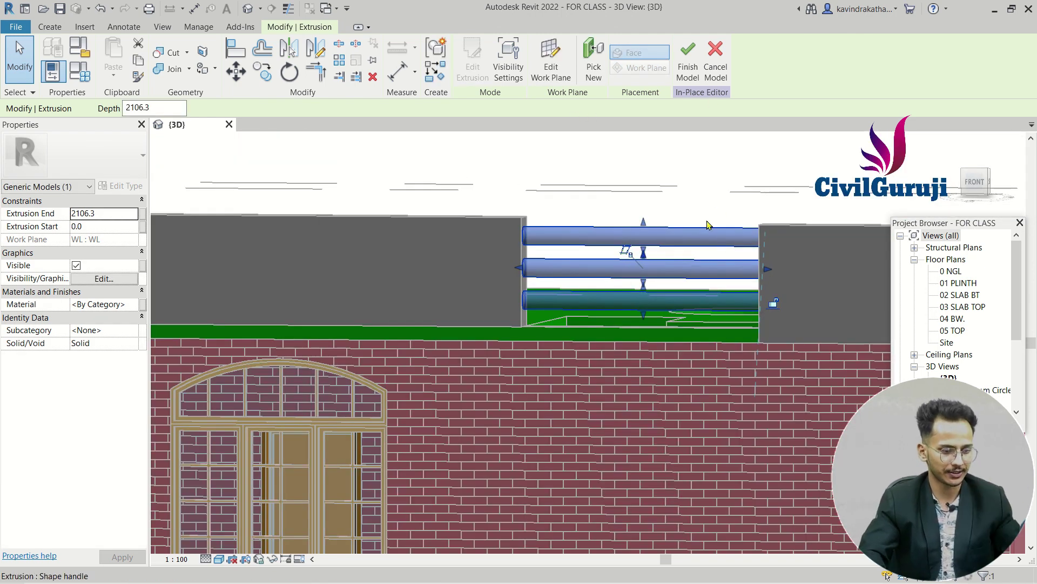
Orbit and pan to check the rails across the roof from above.
scroll(713, 204, down, 2)
scroll(621, 232, down, 2)
shift+middle_drag(647, 199, 724, 330)
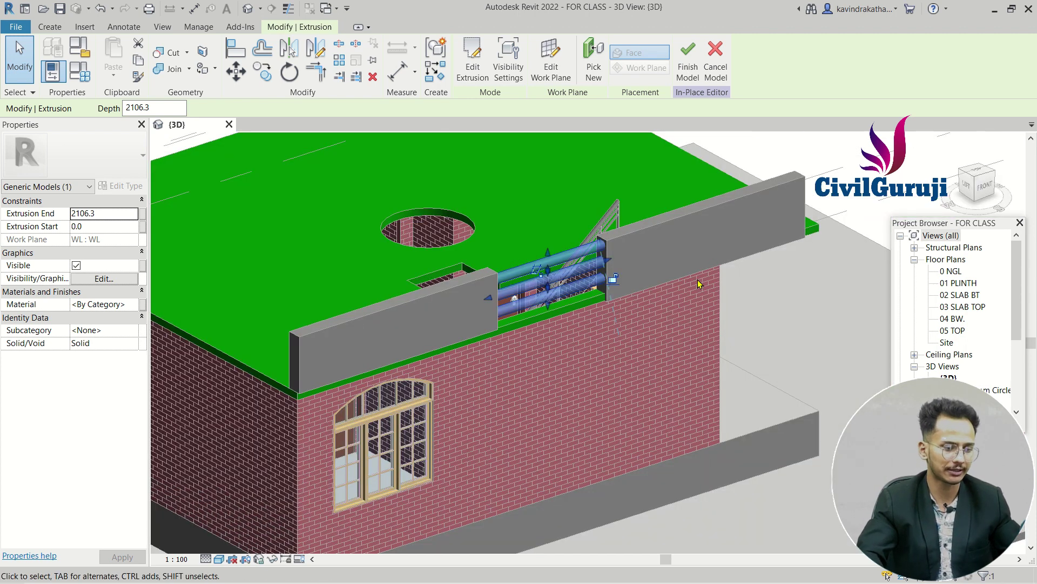
mouse_move(697, 284)
shift+middle_down()
mouse_move(646, 347)
mouse_move(686, 110)
mouse_move(750, 246)
mouse_move(776, 181)
mouse_move(587, 264)
mouse_move(667, 283)
mouse_move(486, 359)
mouse_move(634, 217)
shift+middle_up()
mouse_move(713, 261)
middle_down()
mouse_move(410, 281)
mouse_move(887, 305)
middle_up()
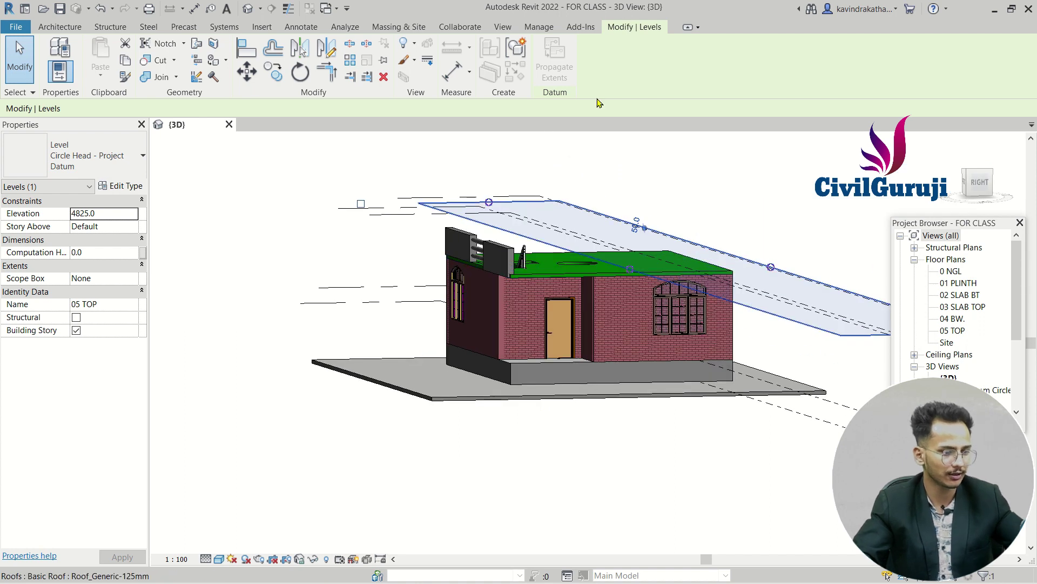
Start another Model In-Place element in the Generic Models category and enter the name XYZ.
key(Escape)
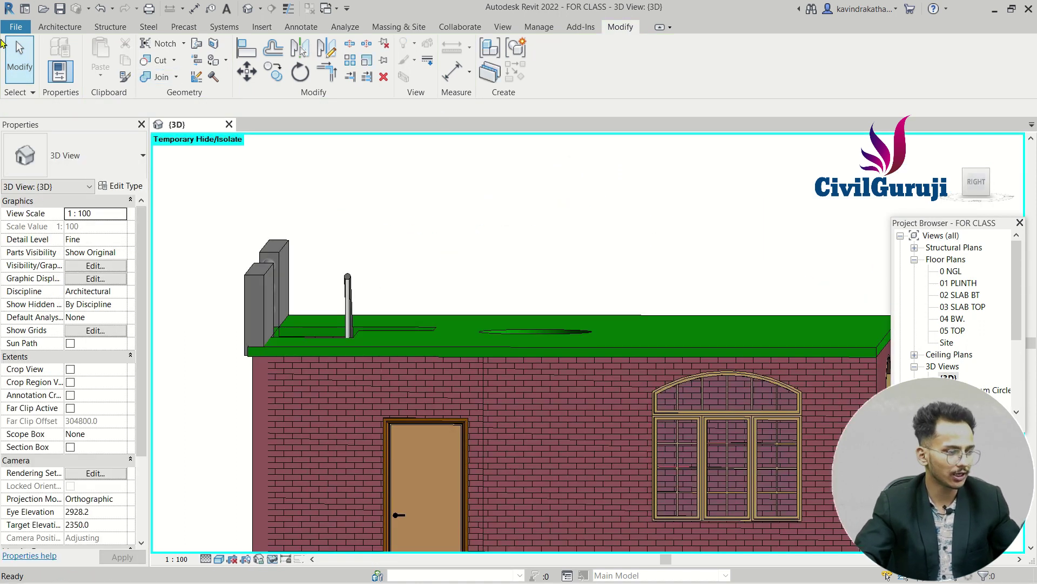
click(64, 28)
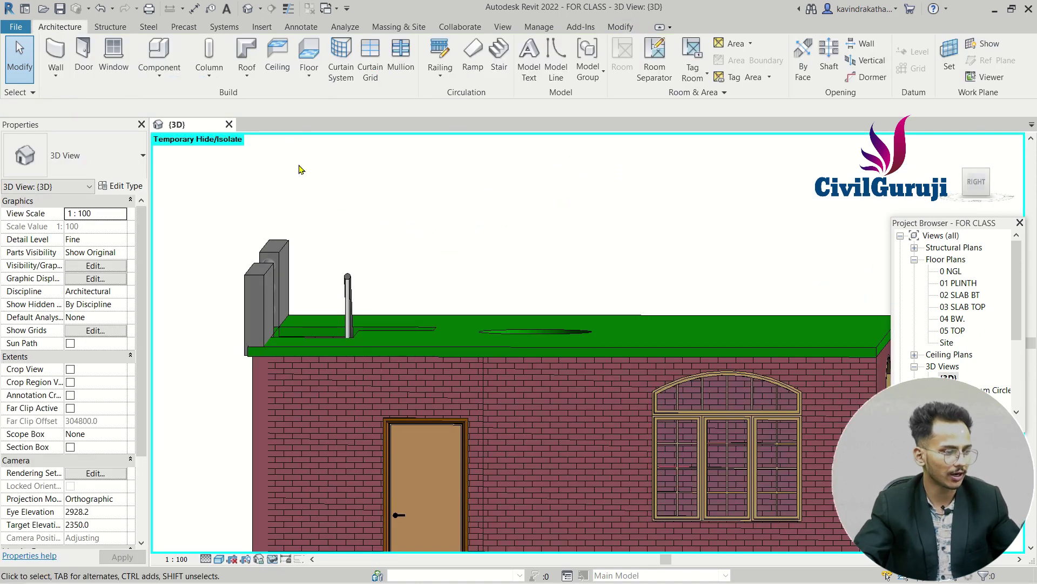
click(167, 76)
click(144, 125)
scroll(522, 283, down, 2)
scroll(522, 283, down, 2)
scroll(520, 276, down, 1)
scroll(518, 271, down, 2)
scroll(514, 268, down, 1)
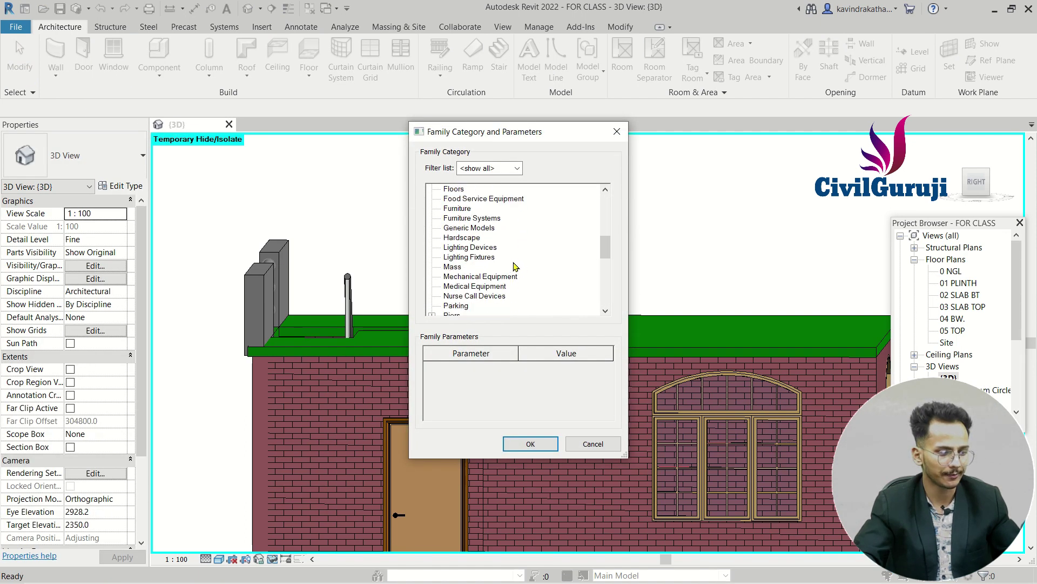
scroll(474, 255, down, 2)
scroll(478, 257, up, 1)
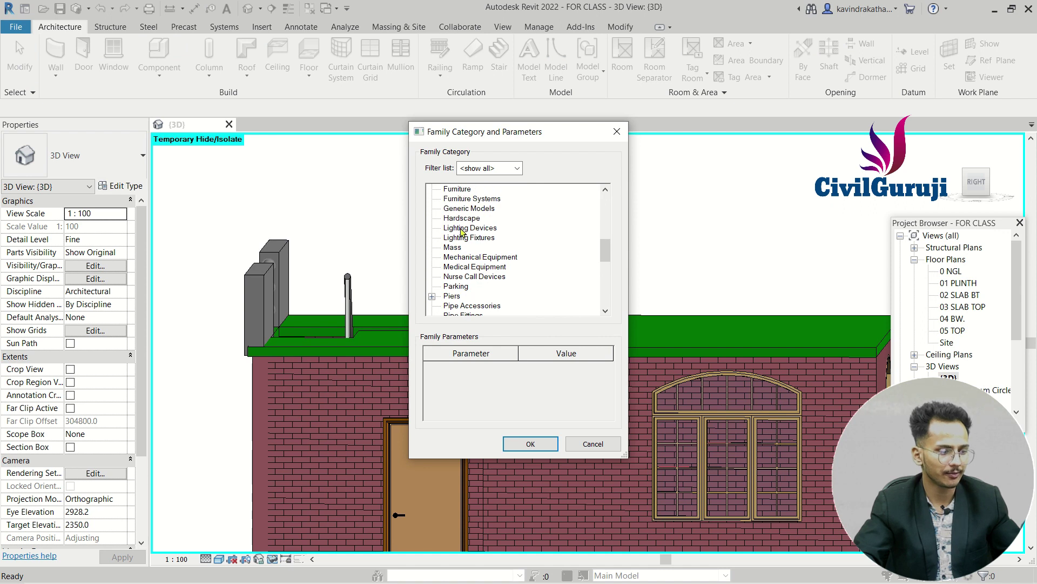
click(527, 444)
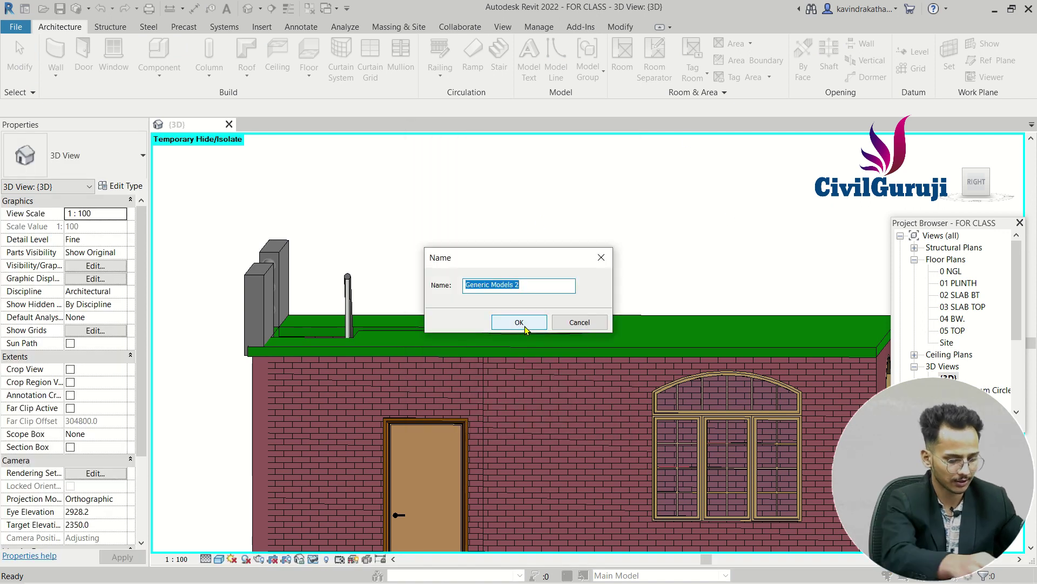
text(X)
text(YZ)
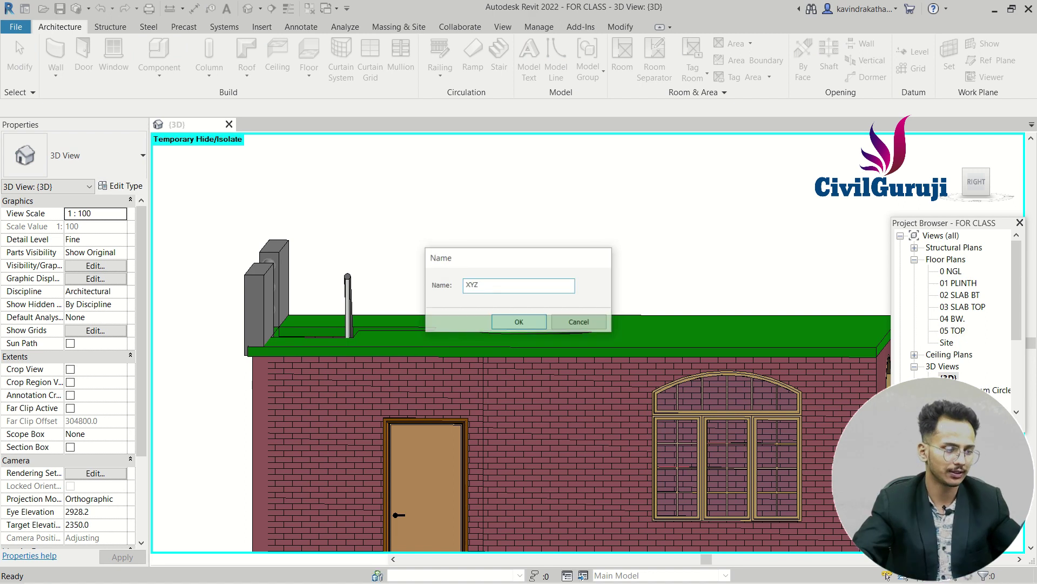
key(Return)
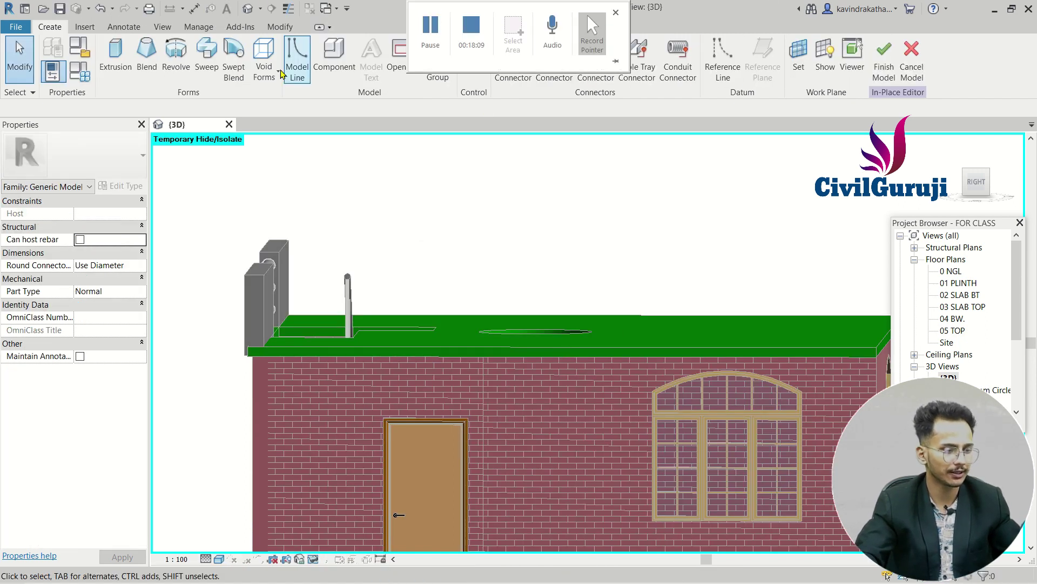
Set XYZ's work plane to the roof slab's front edge face using Pick a plane.
click(799, 59)
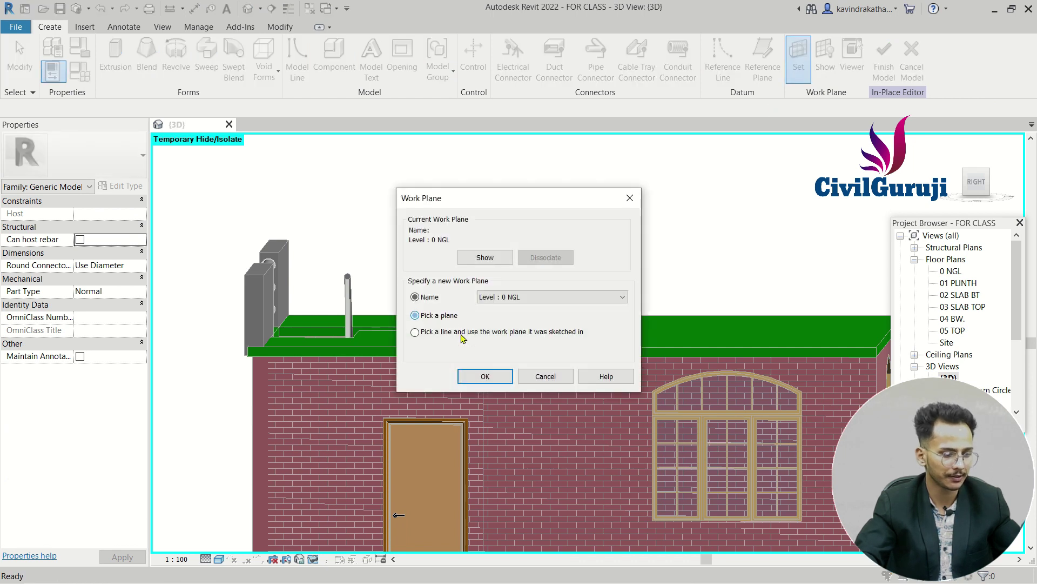
click(477, 377)
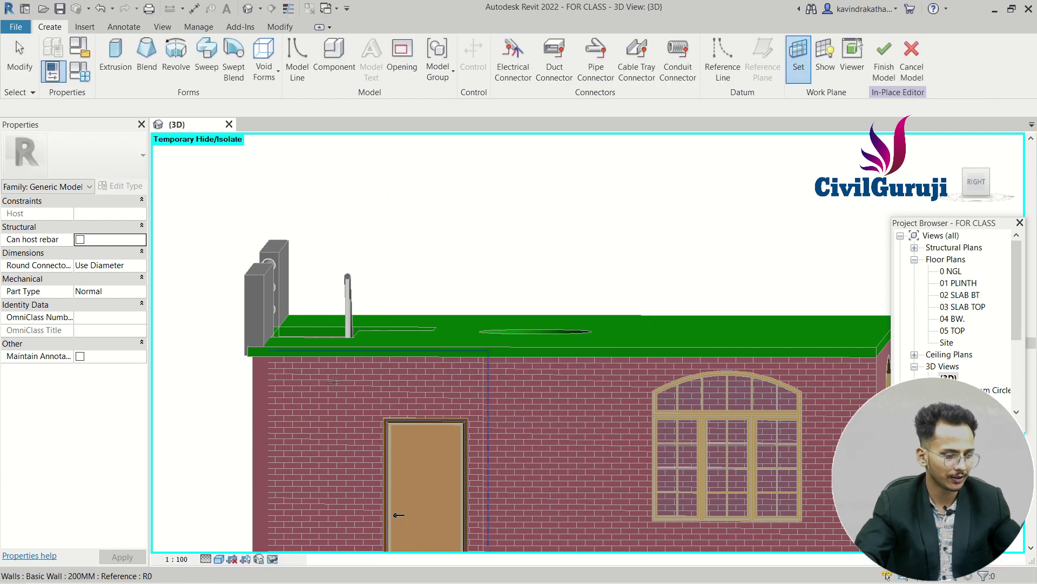
click(310, 359)
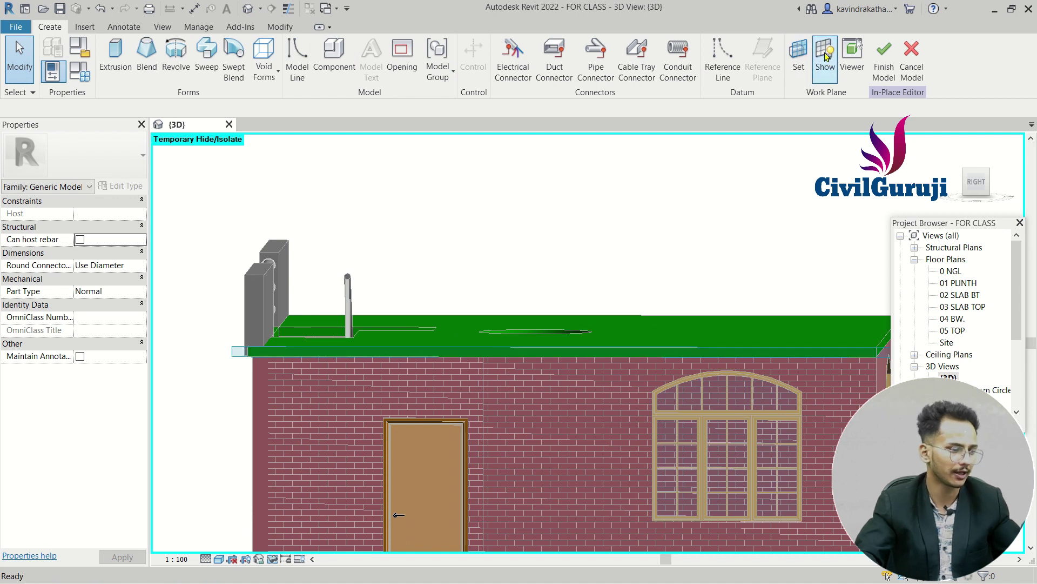
Extrude an 8000-long rectangle snapped between both ends of the roof's front edge.
click(117, 52)
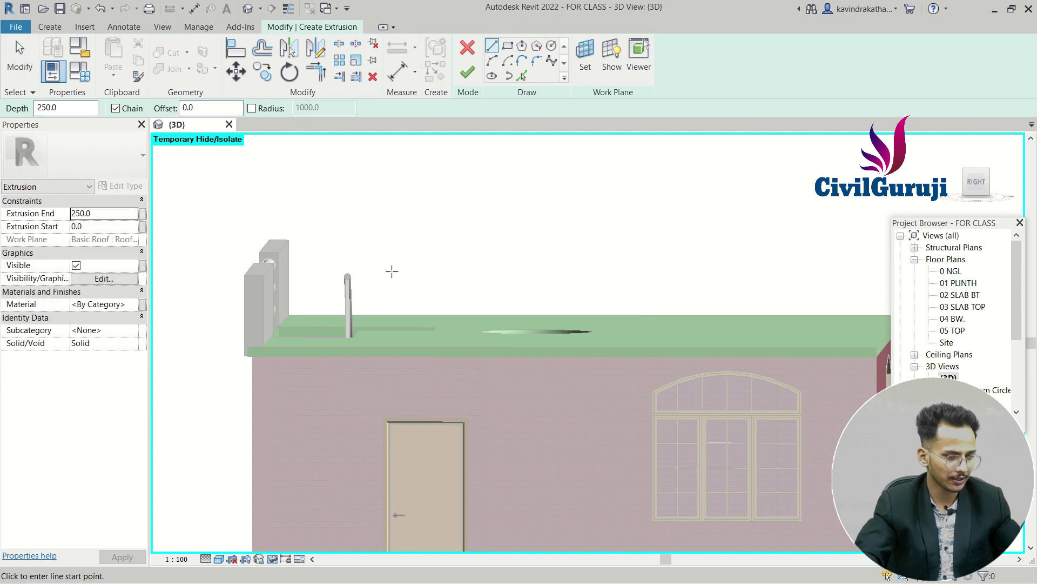
shift+middle_drag(392, 271, 262, 346)
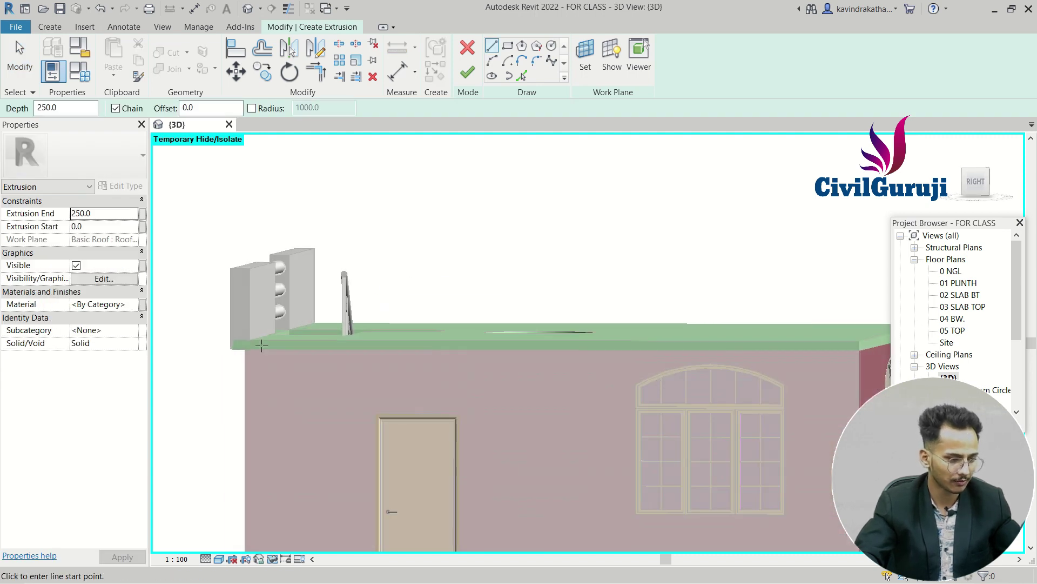
click(505, 49)
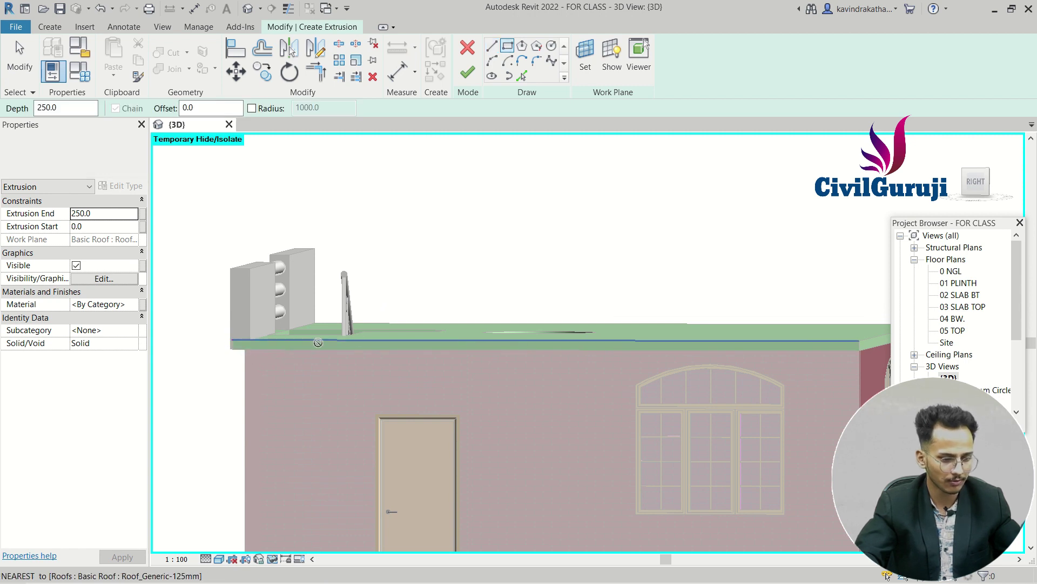
click(232, 341)
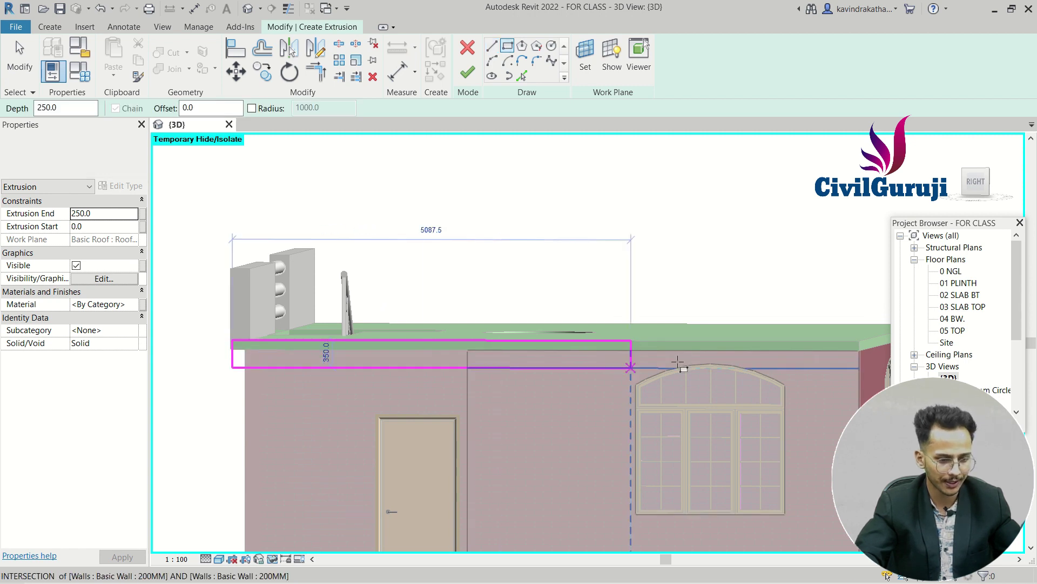
click(859, 349)
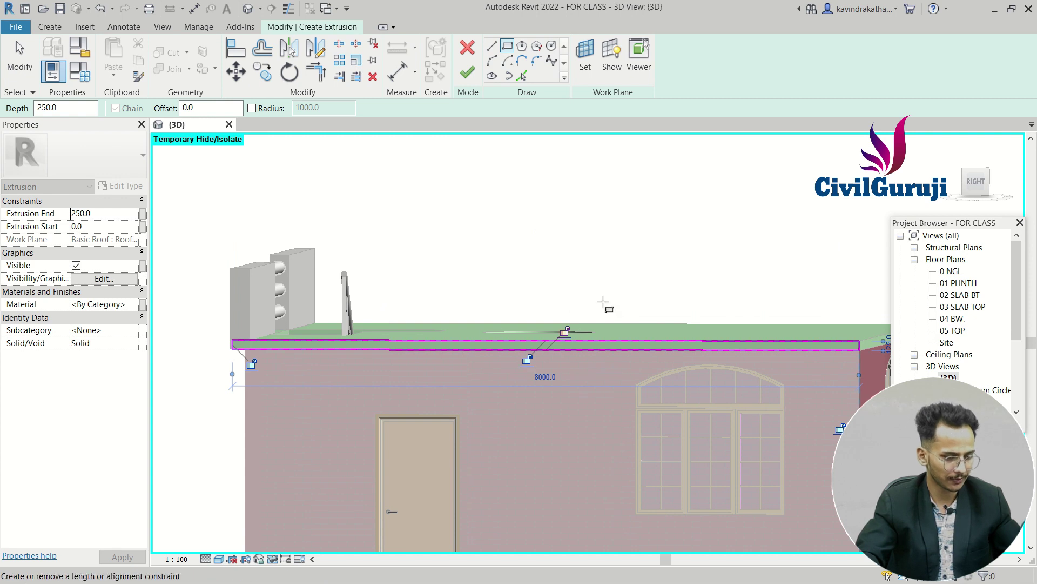
shift+middle_drag(644, 261, 656, 274)
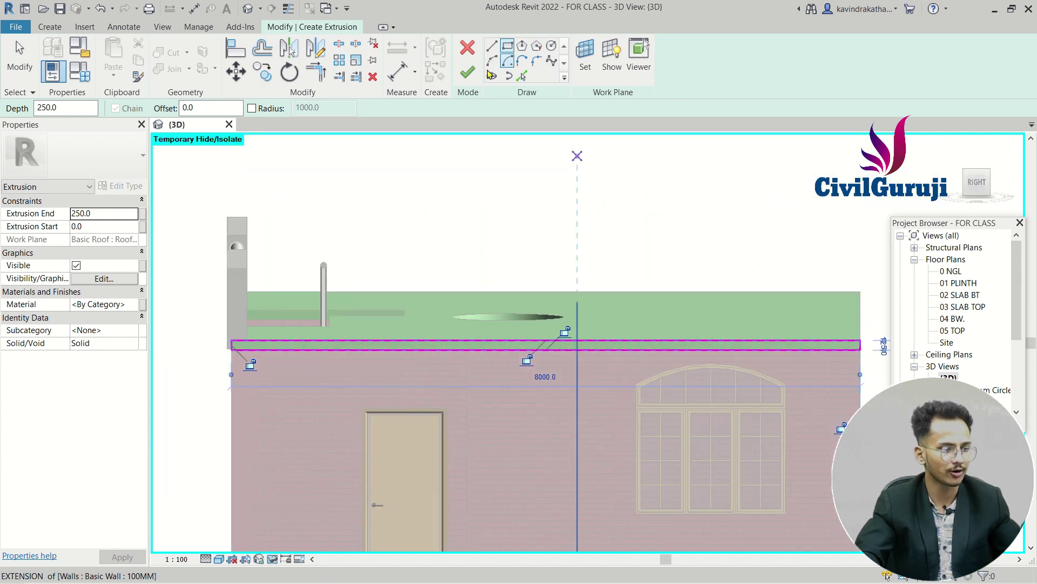
click(468, 72)
mouse_move(650, 235)
shift+middle_down()
mouse_move(605, 331)
mouse_move(609, 290)
mouse_move(560, 227)
shift+middle_up()
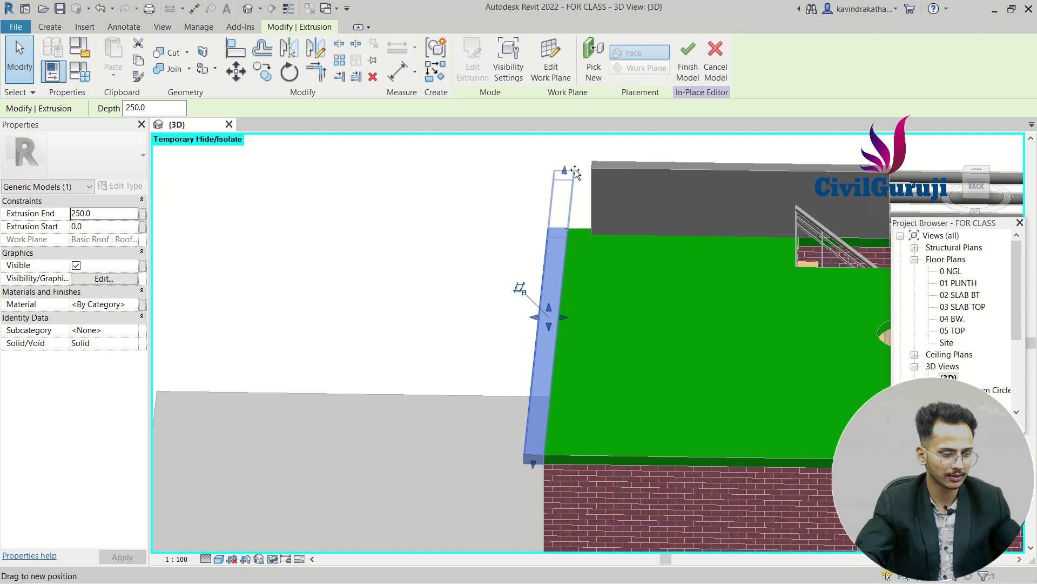
Drag the band's shape handles to stretch it up to the wall top.
mouse_move(585, 160)
mouse_down()
mouse_move(598, 173)
mouse_move(592, 206)
mouse_up()
mouse_move(620, 257)
shift+middle_down()
mouse_move(614, 311)
mouse_move(631, 299)
mouse_move(569, 303)
shift+middle_up()
click(627, 294)
click(558, 310)
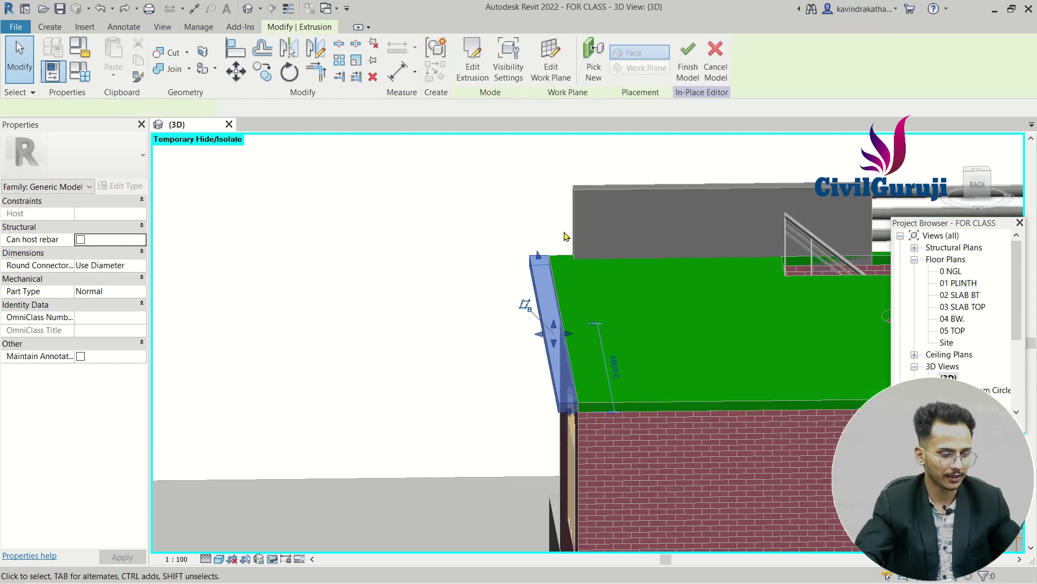
drag(555, 327, 578, 232)
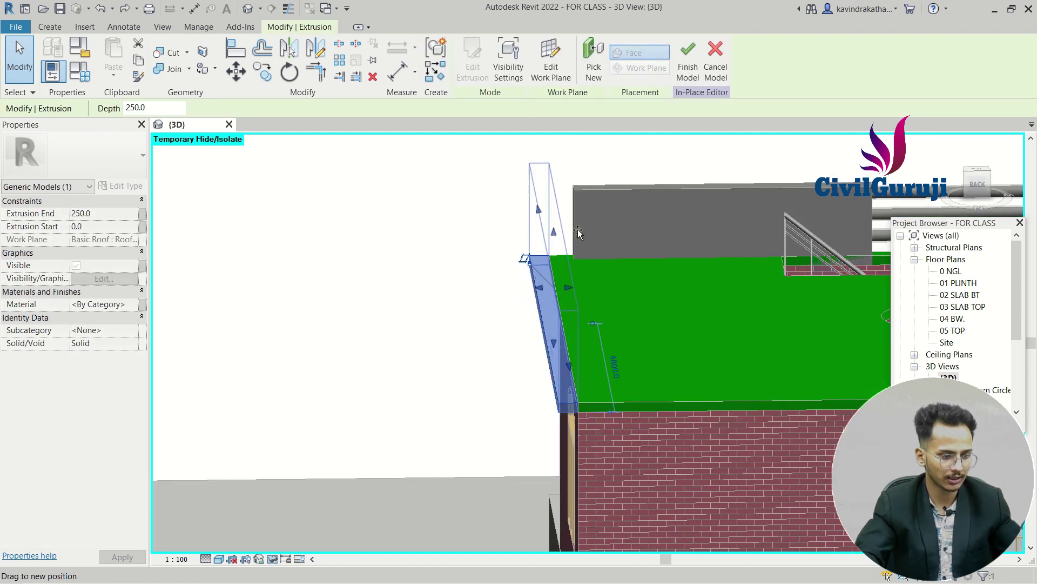
drag(576, 189, 576, 190)
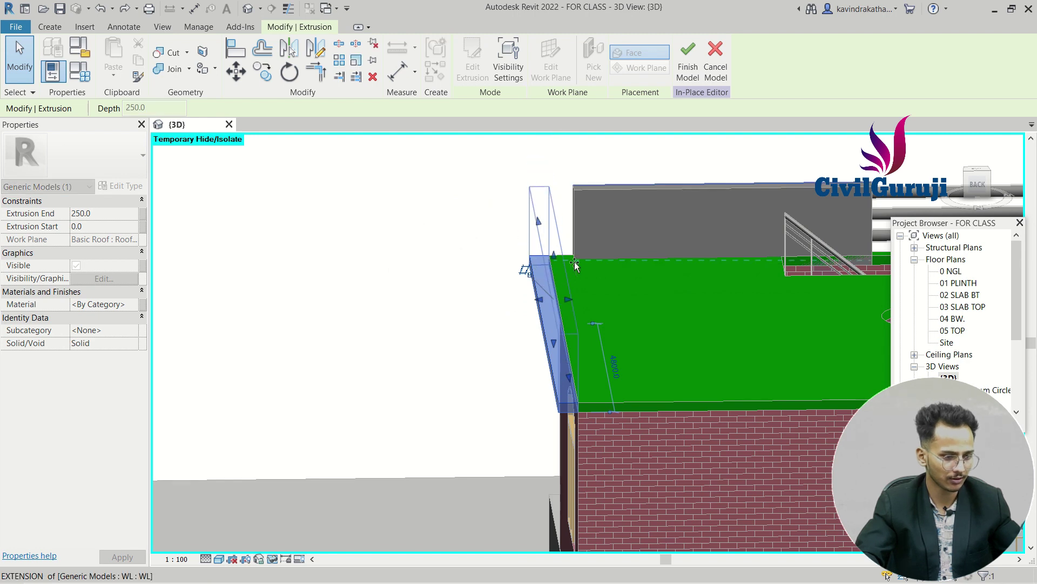
shift+middle_drag(591, 261, 616, 276)
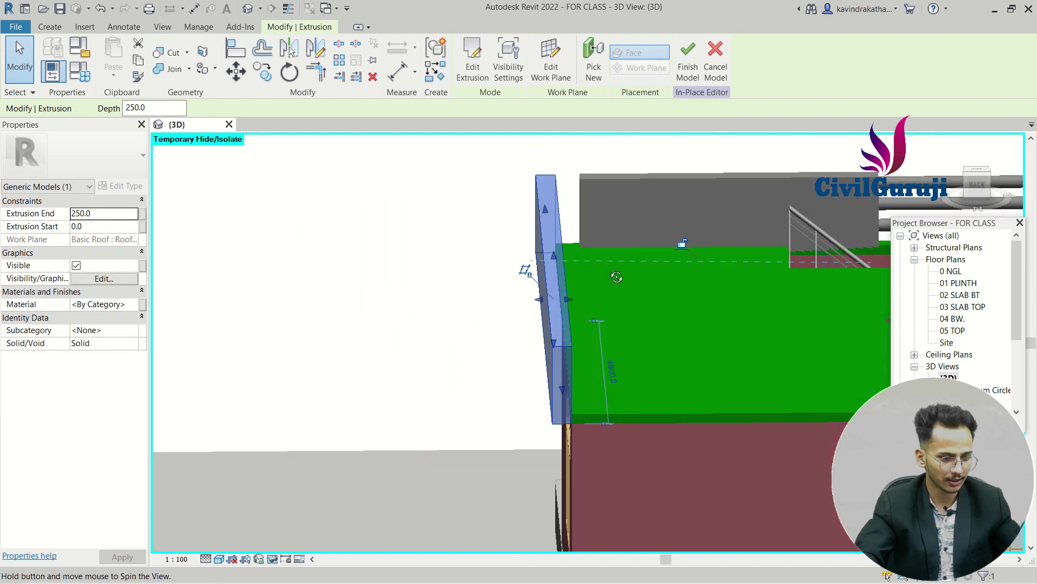
mouse_move(594, 299)
mouse_down()
mouse_move(547, 310)
mouse_move(559, 302)
mouse_up()
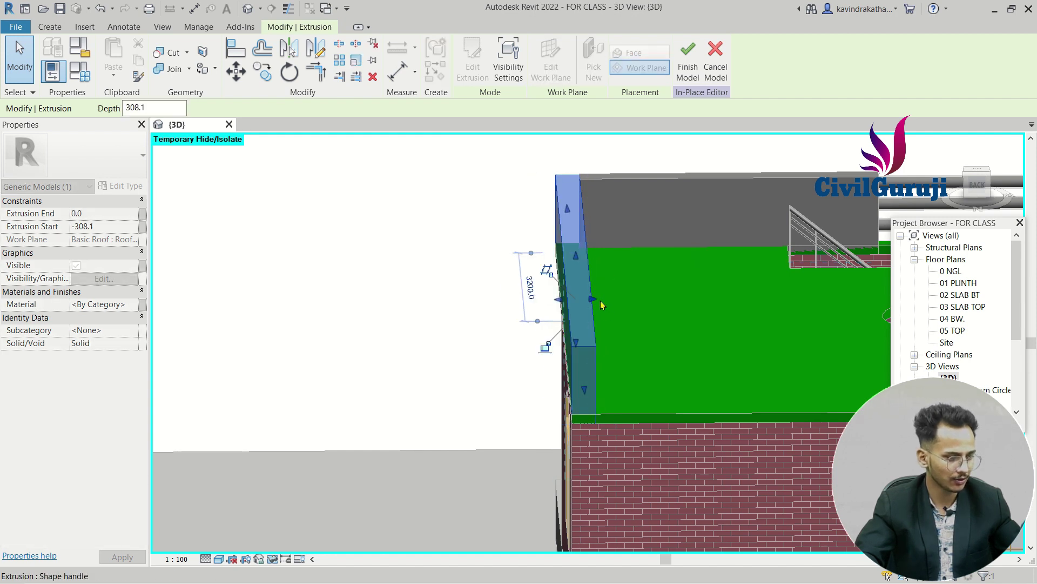
Set the extrusion's Extrusion Start to -200.0 for a 200 thick parapet.
click(88, 227)
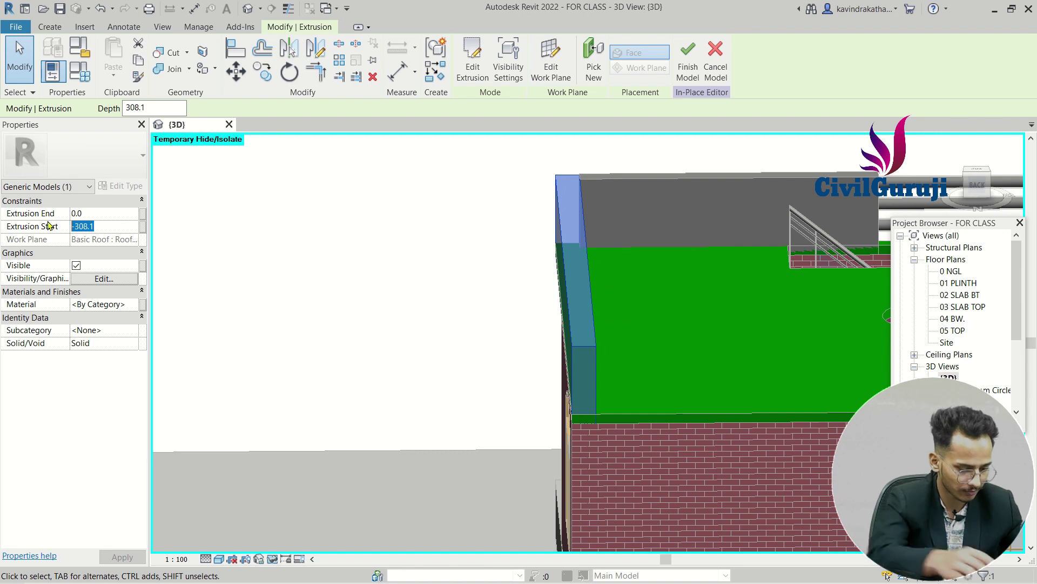
text(-200.0)
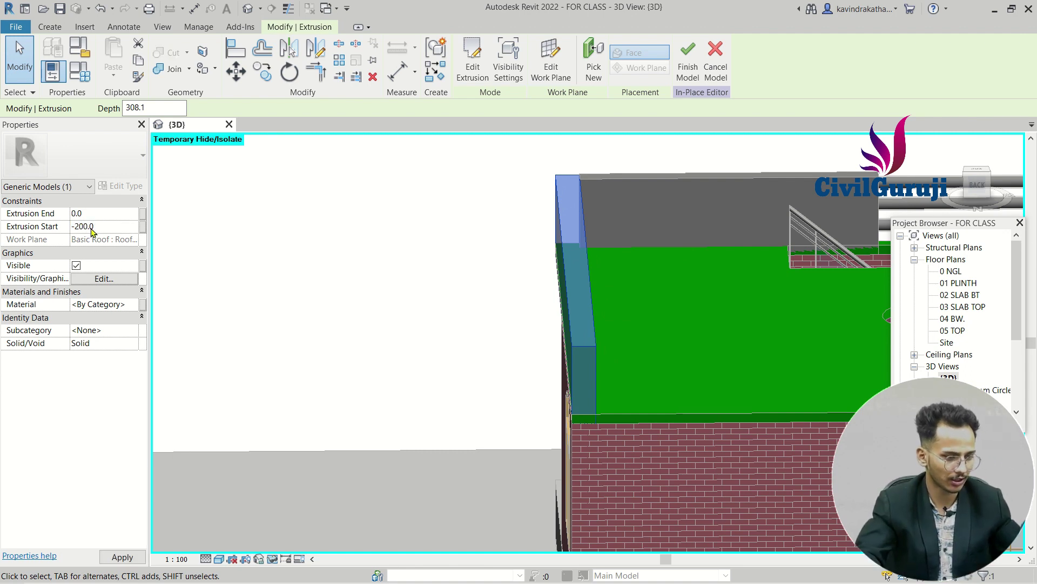
click(409, 283)
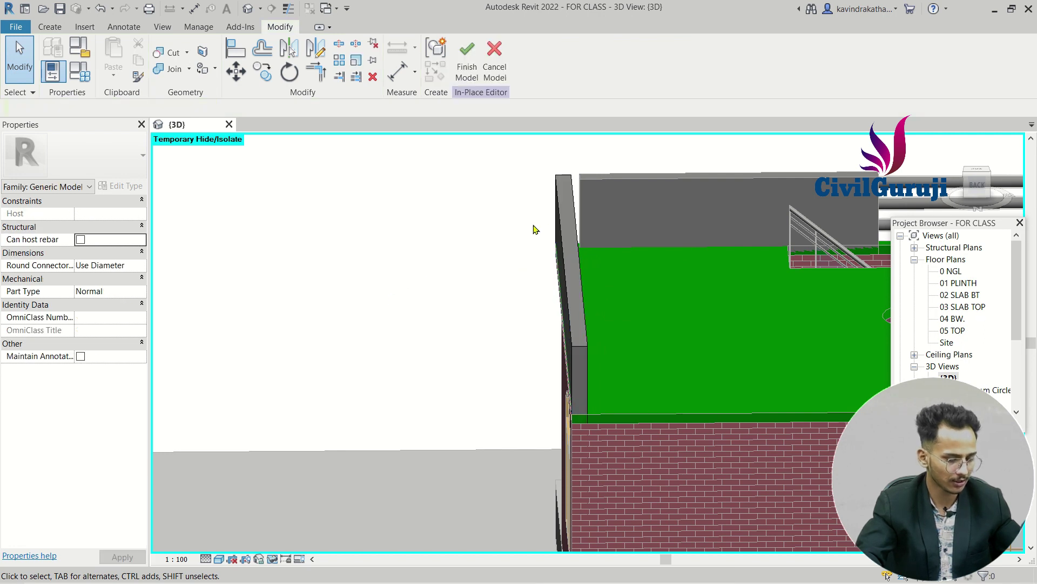
Select the XYZ parapet extrusion from the house front and enter Edit Extrusion.
shift+middle_drag(497, 238, 917, 252)
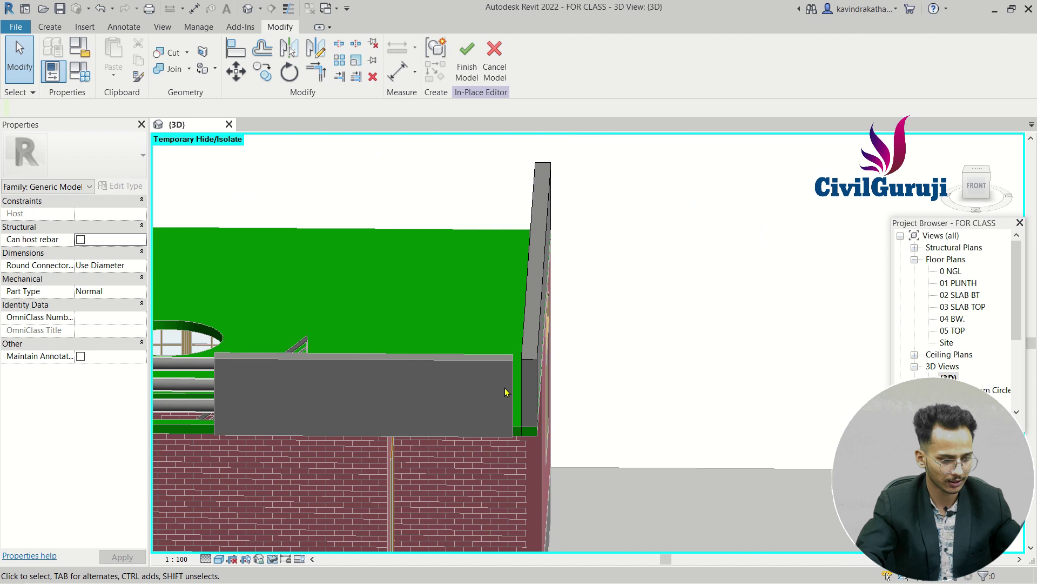
mouse_move(597, 310)
shift+middle_down()
mouse_move(504, 436)
mouse_move(456, 254)
shift+middle_up()
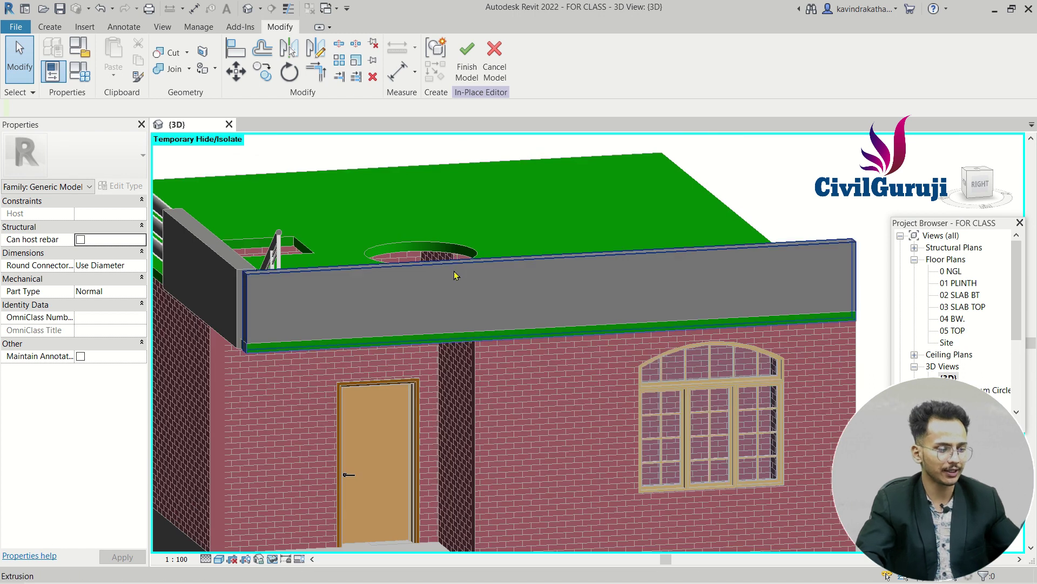
click(457, 267)
shift+middle_drag(760, 220, 736, 200)
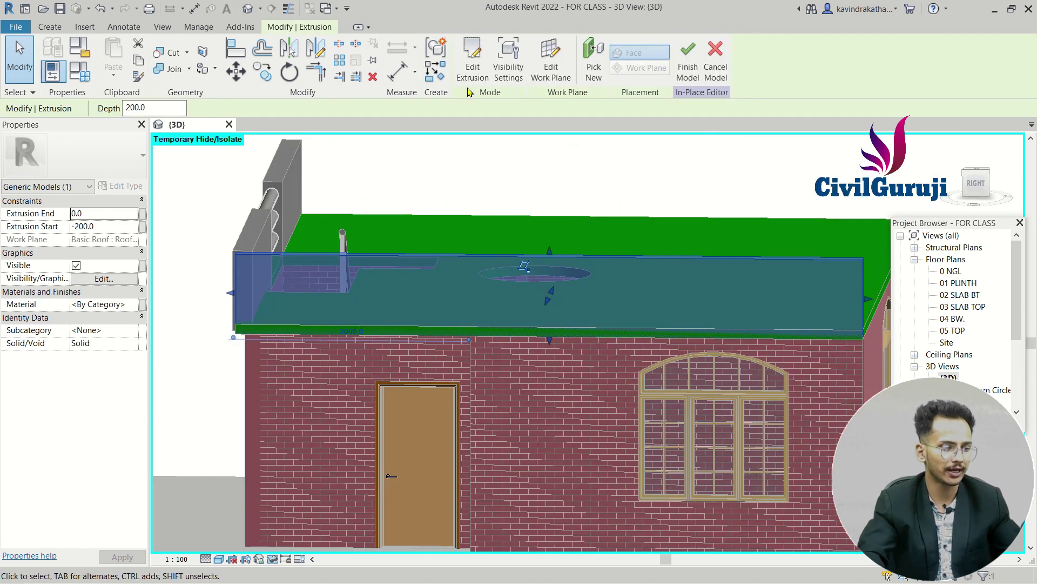
click(472, 60)
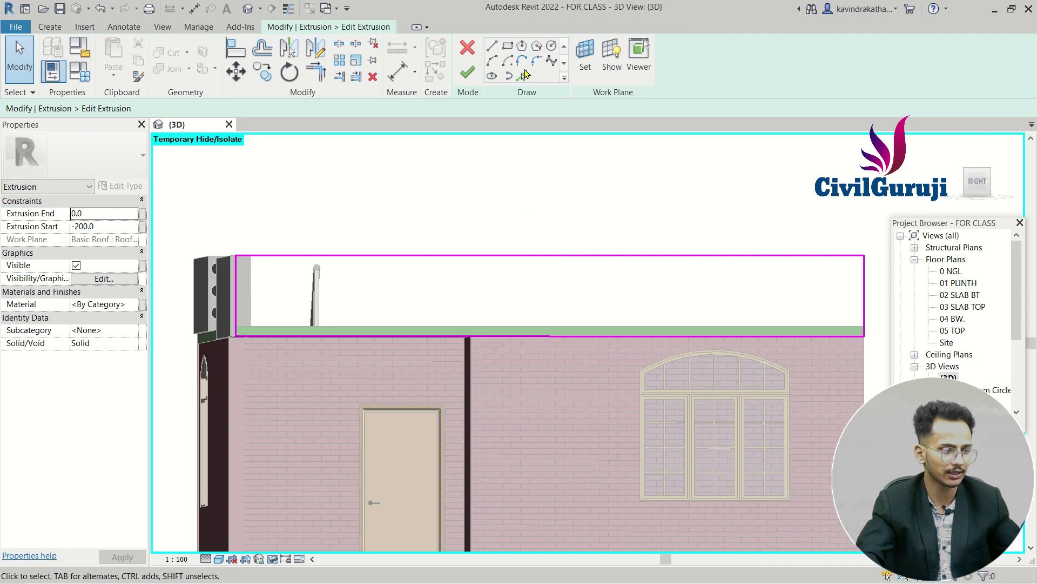
click(498, 63)
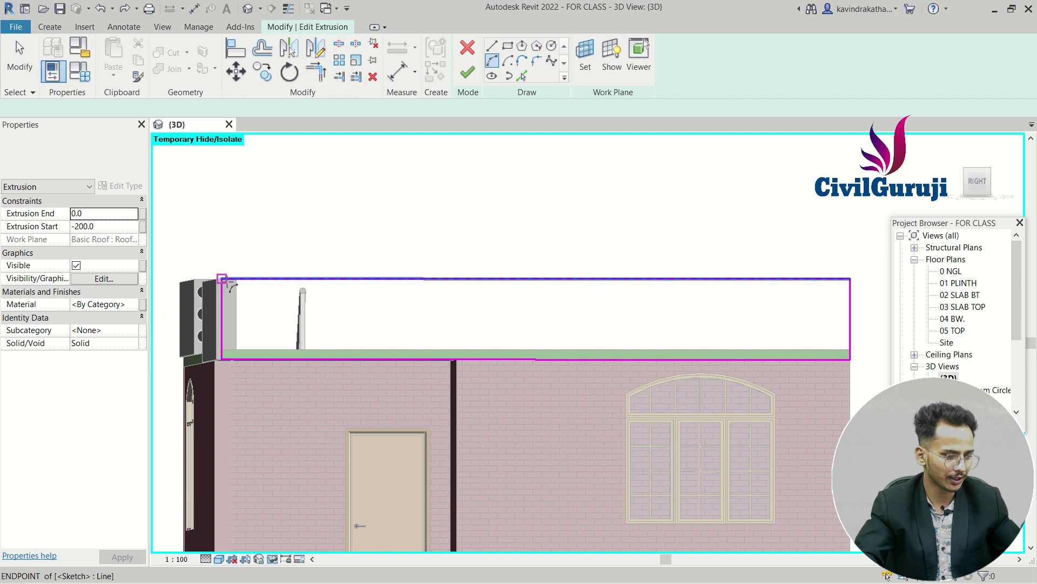
Draw four chained Start-End-Radius arcs alternating up and down from left to right corner.
click(222, 279)
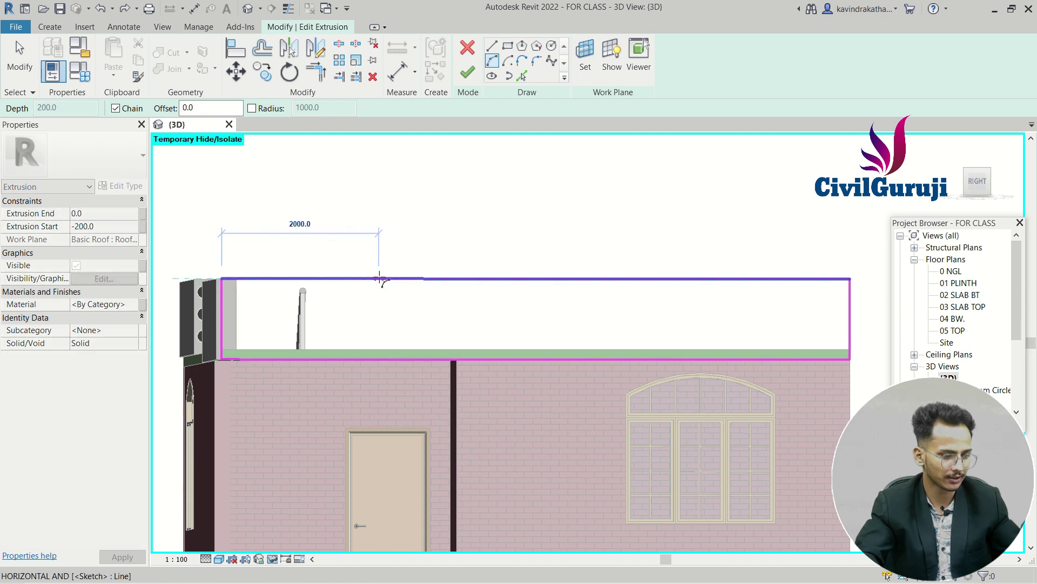
click(381, 278)
click(348, 291)
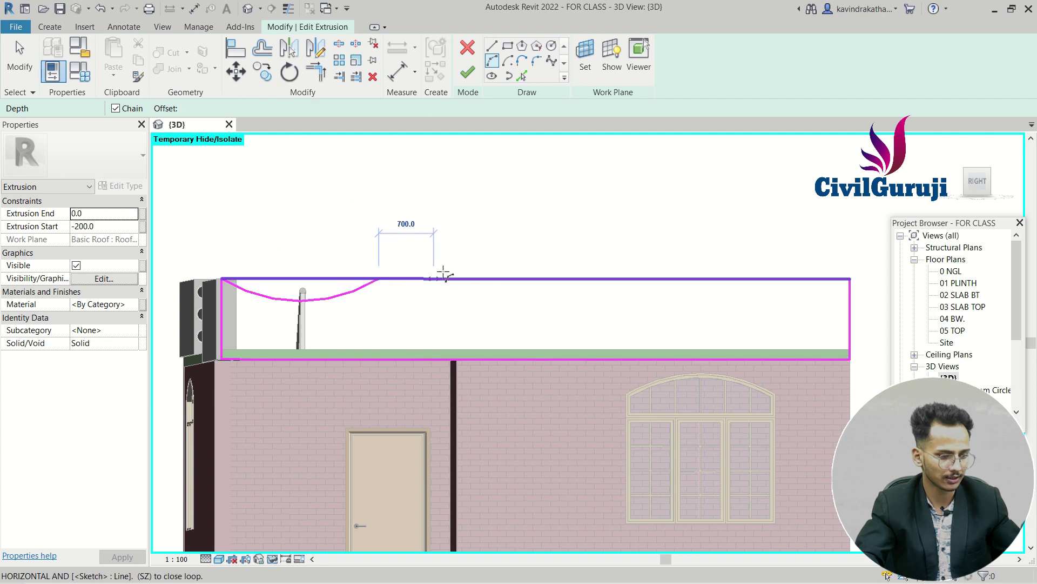
click(538, 279)
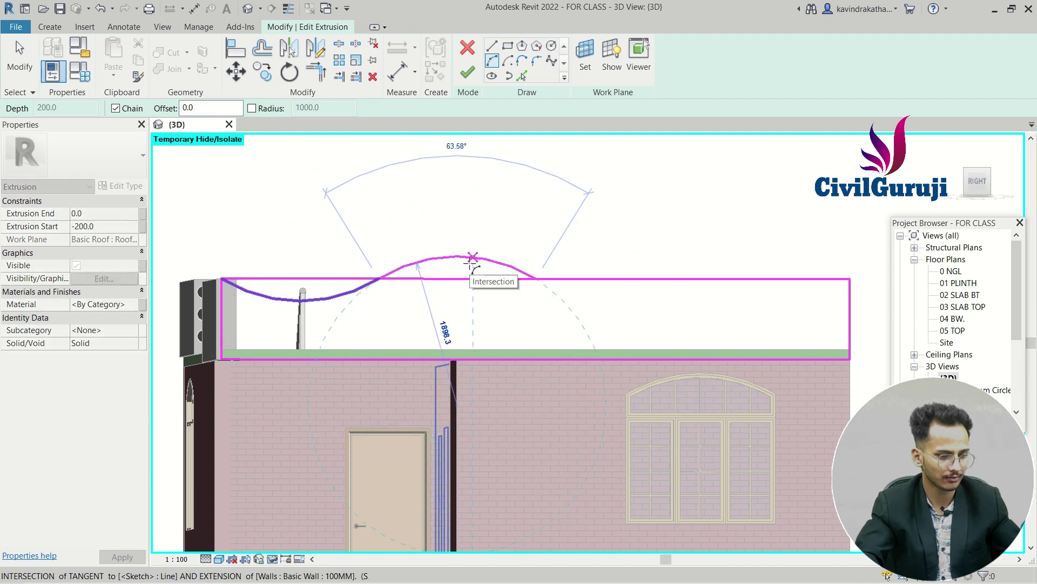
click(473, 258)
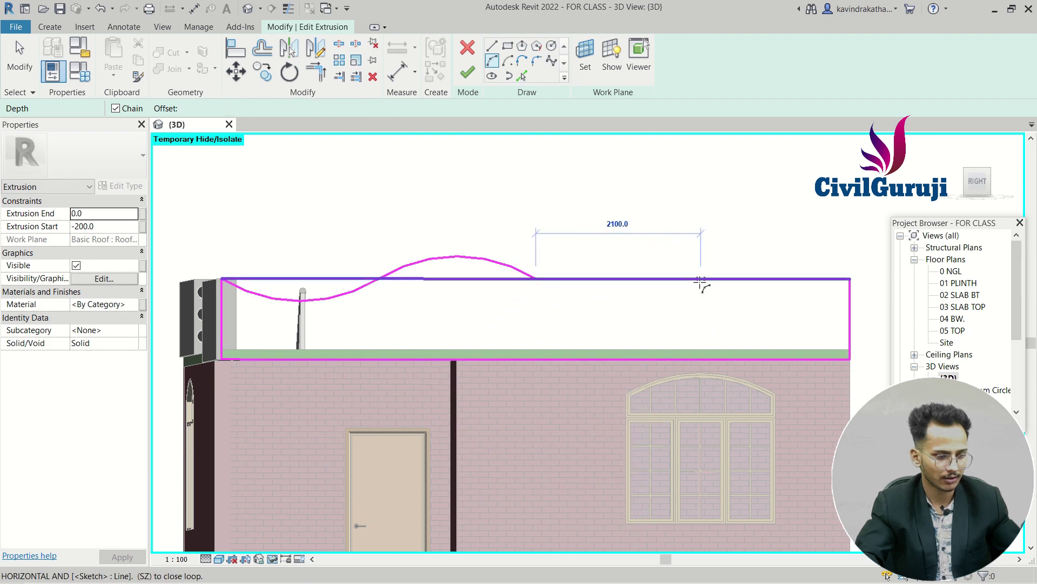
click(697, 280)
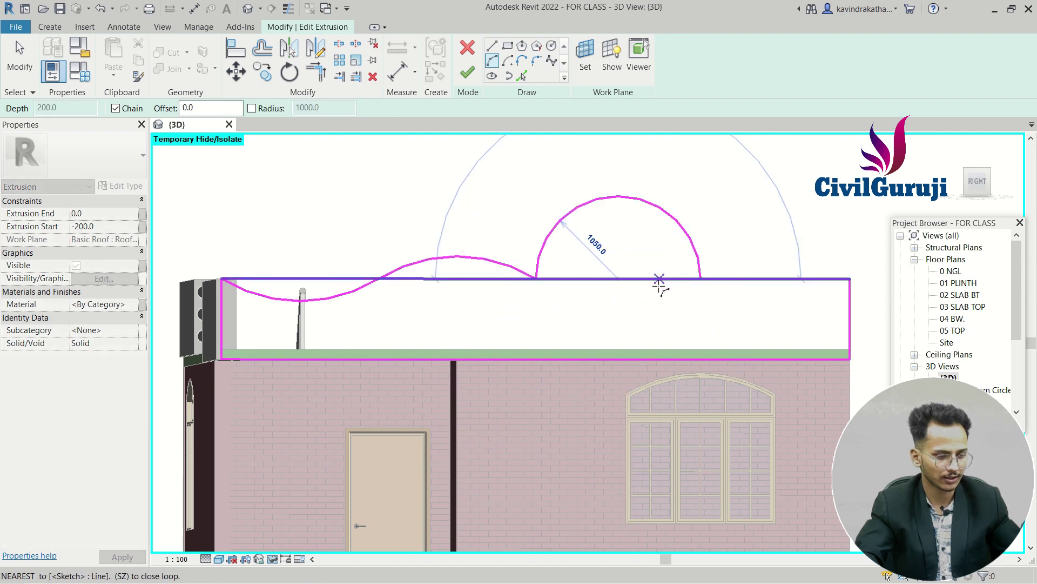
click(660, 297)
click(701, 278)
click(850, 280)
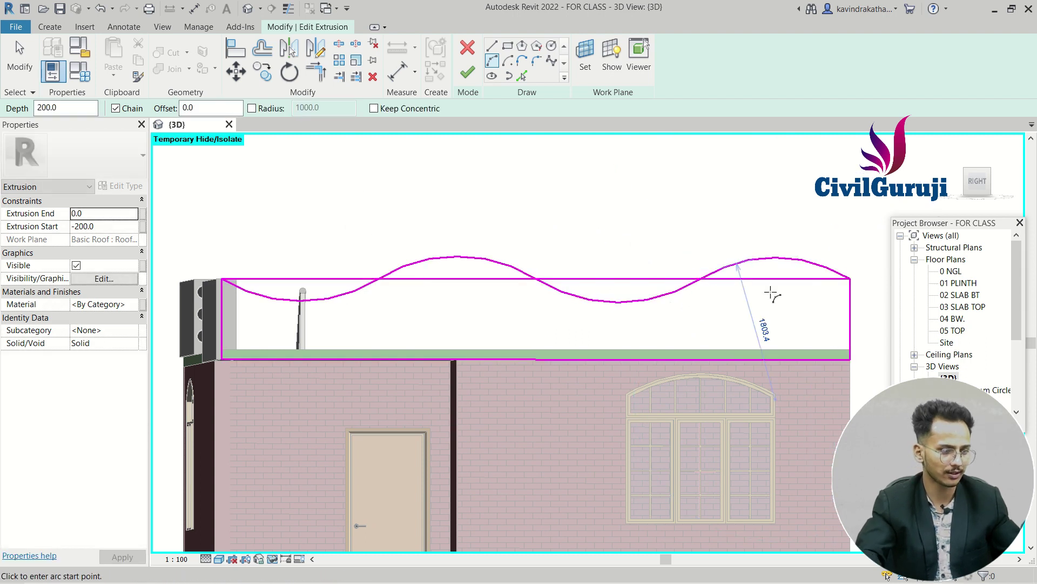
middle_drag(773, 295, 738, 297)
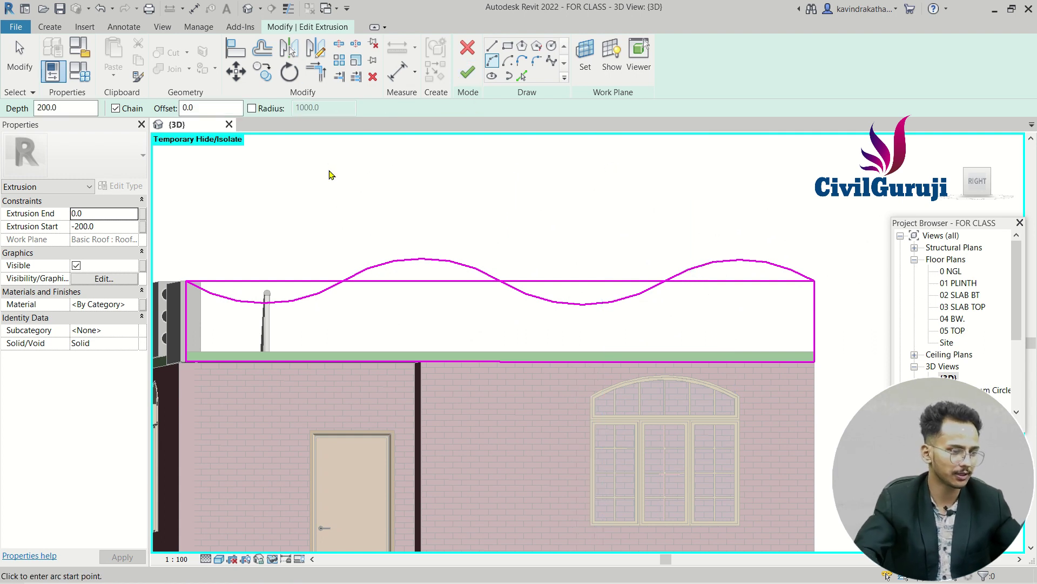
key(Escape)
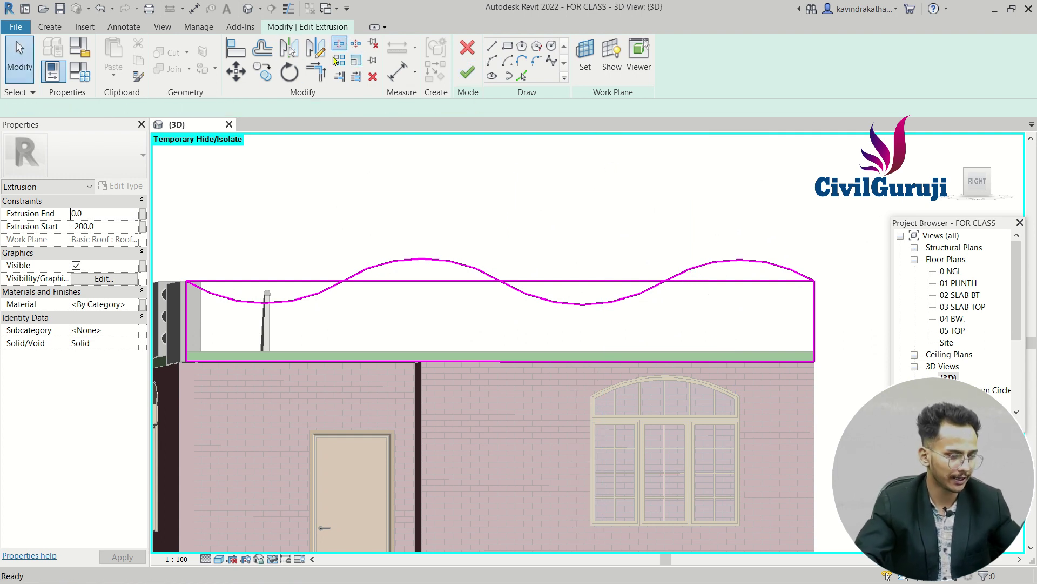
Split the profile's straight top line where the wavy arcs cross it.
scroll(369, 291, up, 2)
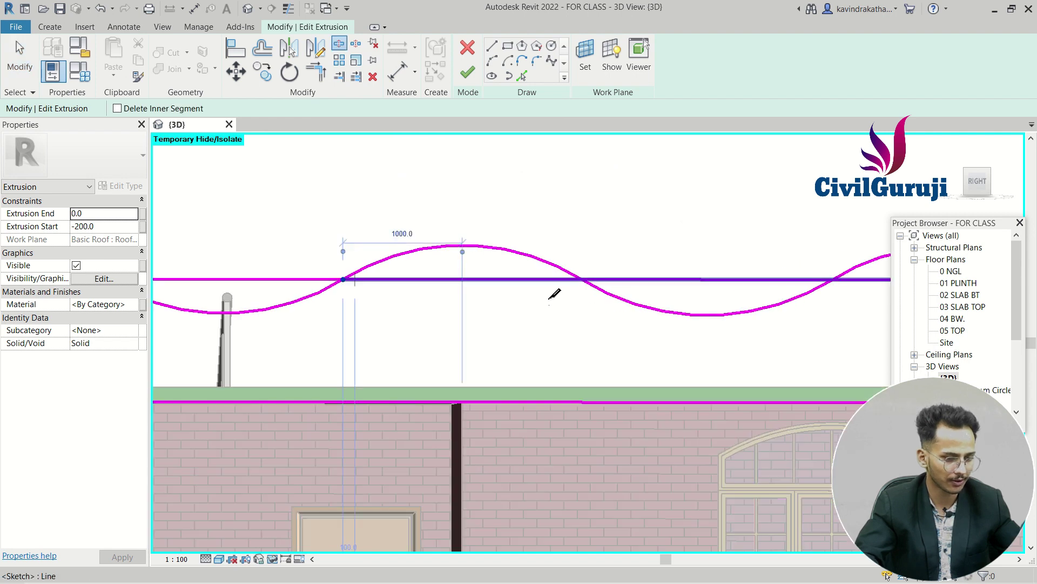
middle_drag(614, 301, 388, 317)
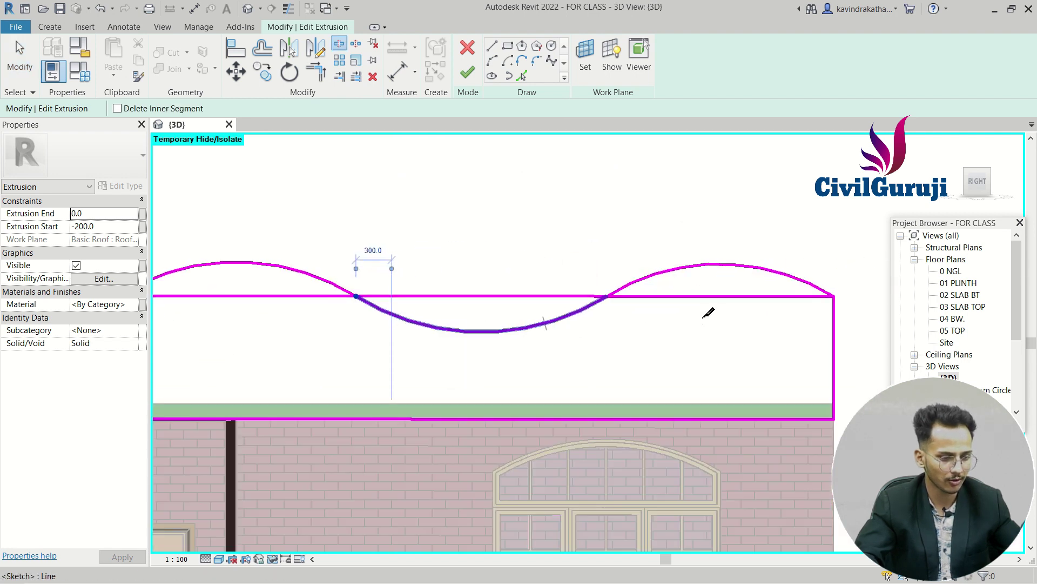
click(609, 296)
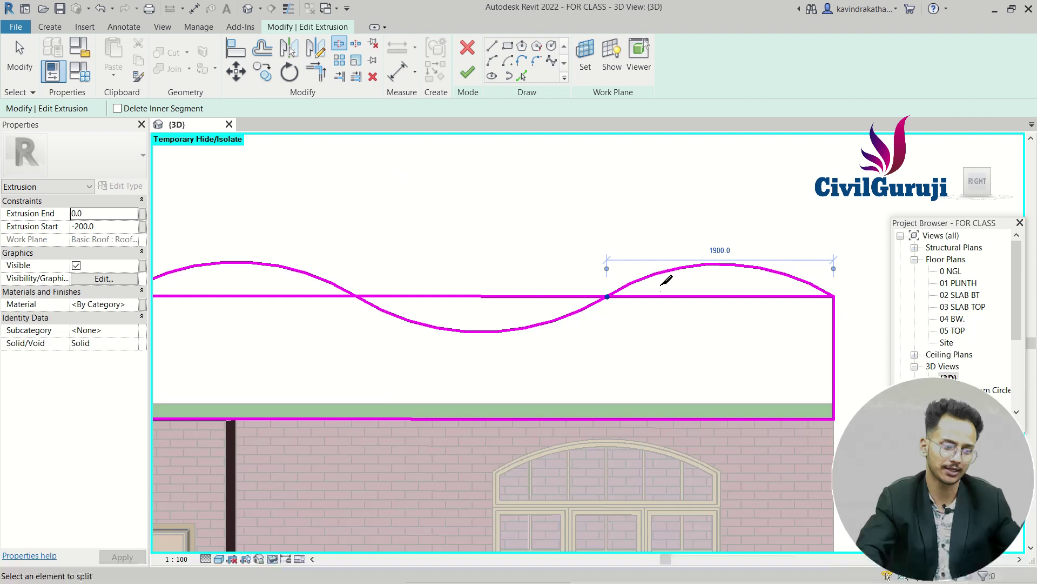
scroll(667, 281, down, 2)
middle_drag(665, 300, 722, 286)
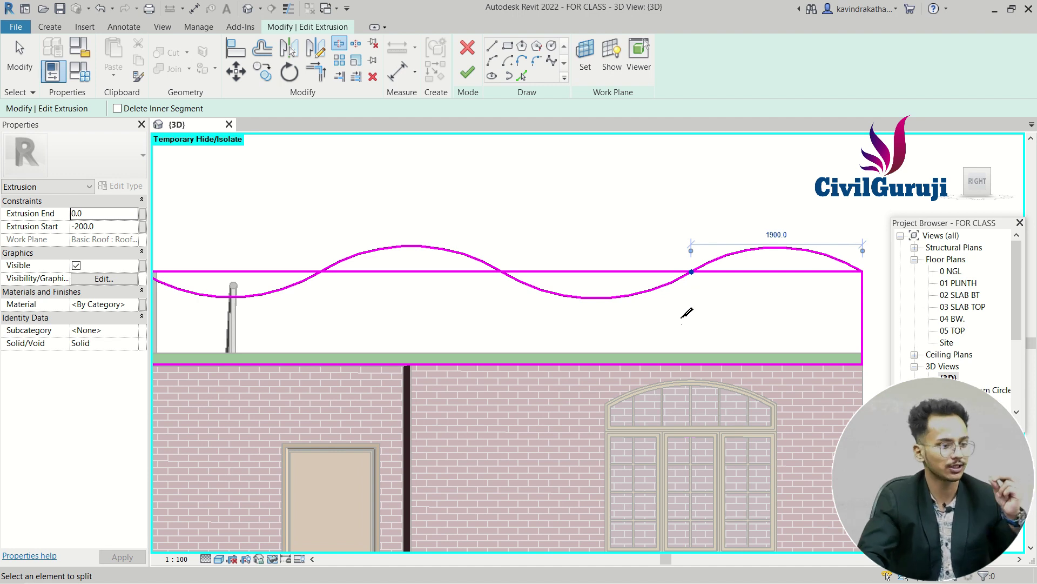
key(Escape)
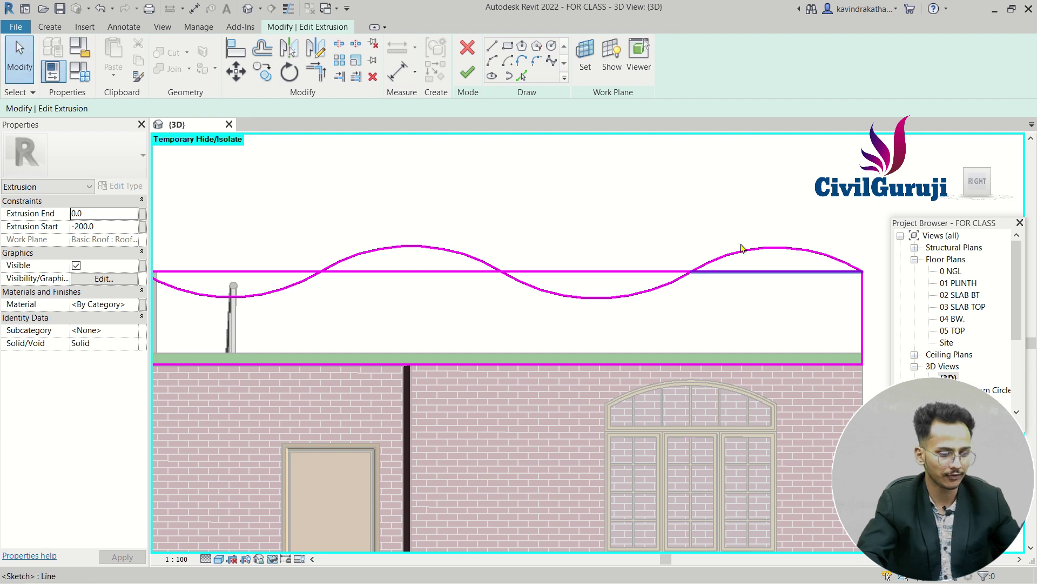
Delete the four straight top-line segments, leaving only the wavy curve.
click(759, 272)
key(Delete)
click(628, 274)
key(Delete)
click(447, 274)
key(Delete)
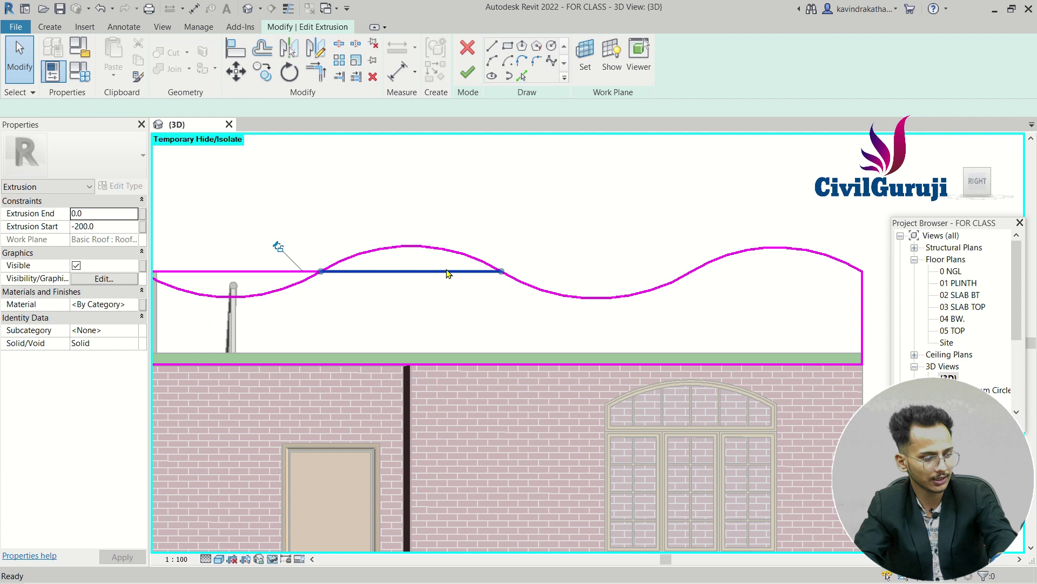
middle_drag(364, 285, 409, 261)
click(407, 261)
key(Delete)
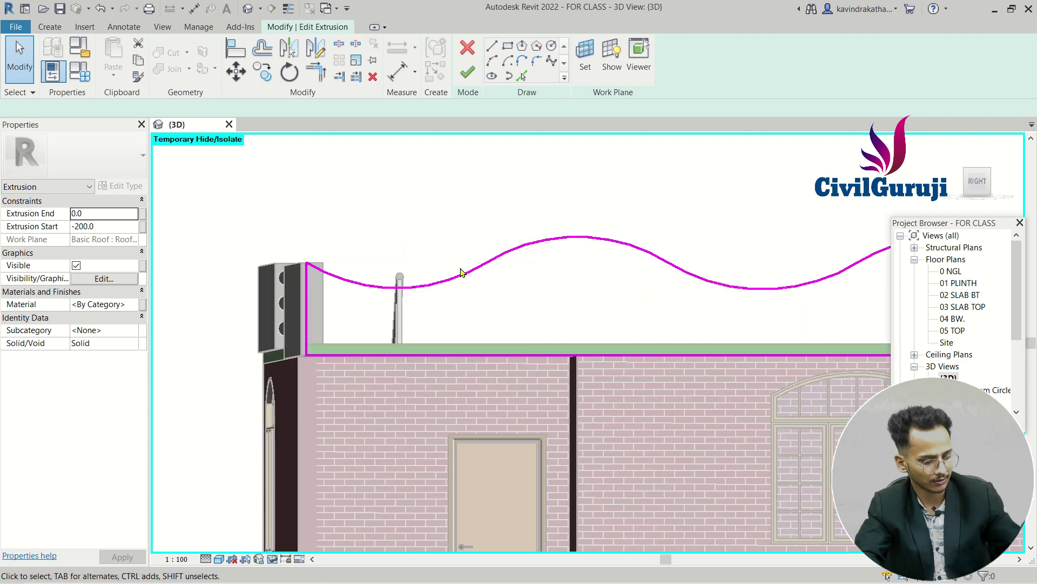
mouse_move(535, 313)
shift+middle_down()
mouse_move(554, 361)
mouse_move(392, 419)
mouse_move(448, 419)
mouse_move(510, 335)
shift+middle_up()
Finish the sketch, nudge the parapet's bottom edge up, and finish the XYZ model.
click(468, 72)
mouse_move(488, 123)
shift+middle_down()
mouse_move(567, 270)
mouse_move(668, 365)
shift+middle_up()
drag(667, 364, 668, 355)
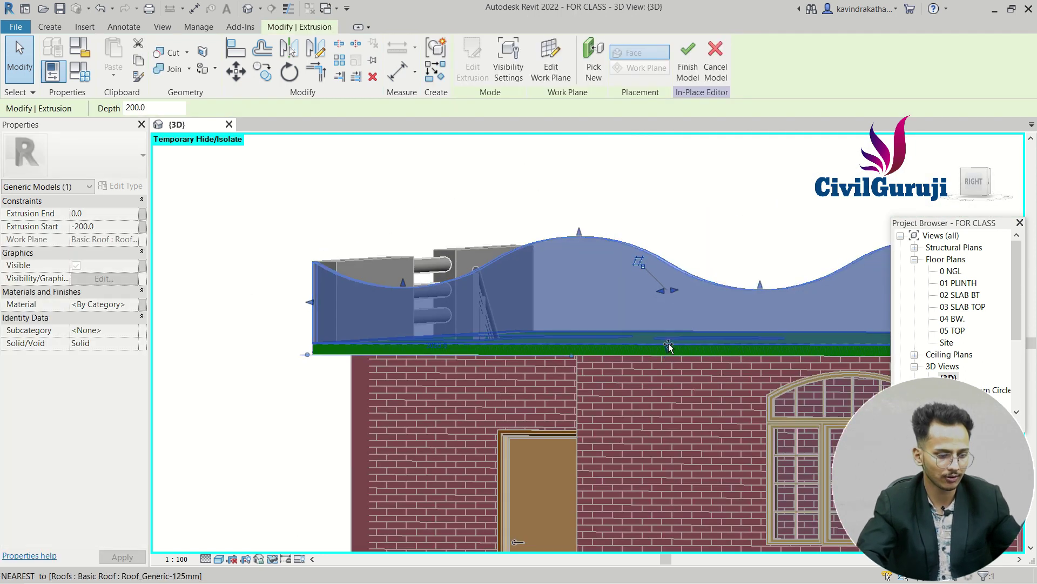
mouse_move(702, 243)
middle_down()
mouse_move(637, 310)
mouse_move(665, 297)
mouse_move(555, 329)
mouse_move(551, 371)
middle_up()
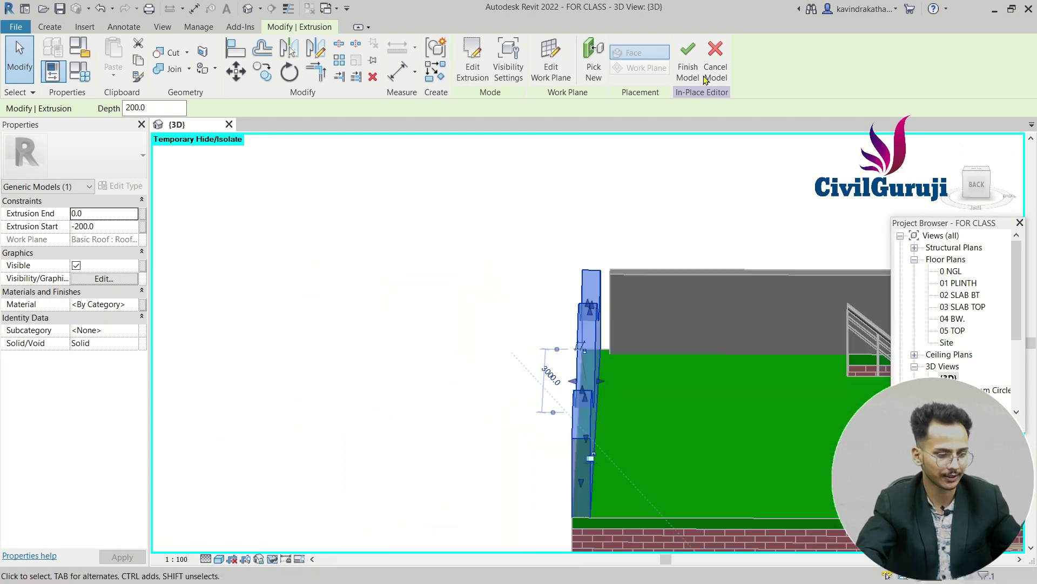
click(687, 60)
mouse_move(681, 236)
shift+middle_down()
mouse_move(962, 184)
mouse_move(780, 231)
mouse_move(850, 220)
mouse_move(771, 213)
mouse_move(955, 229)
mouse_move(648, 251)
mouse_move(752, 220)
mouse_move(590, 273)
mouse_move(568, 254)
shift+middle_up()
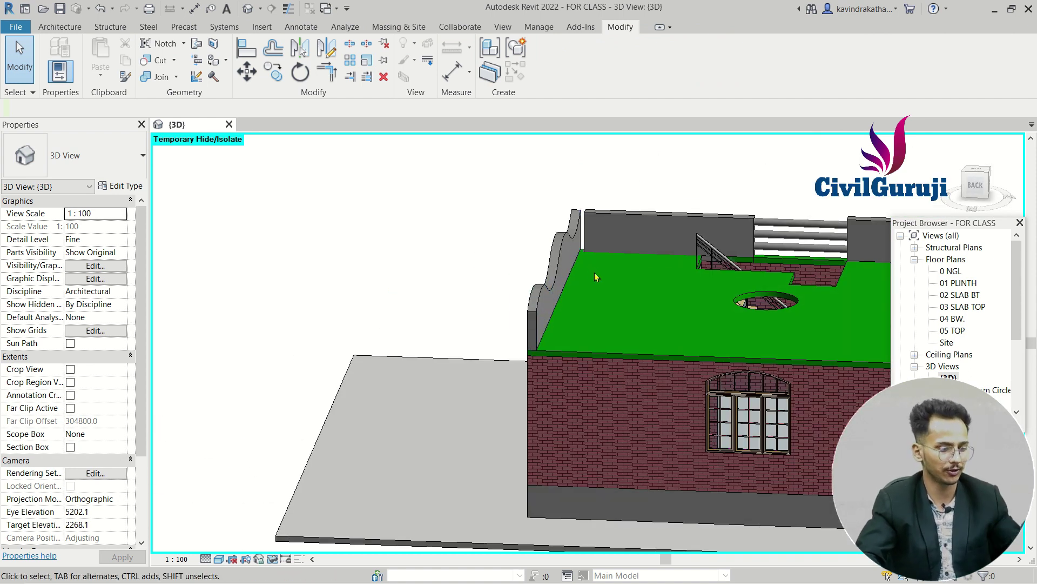
middle_drag(644, 273, 510, 263)
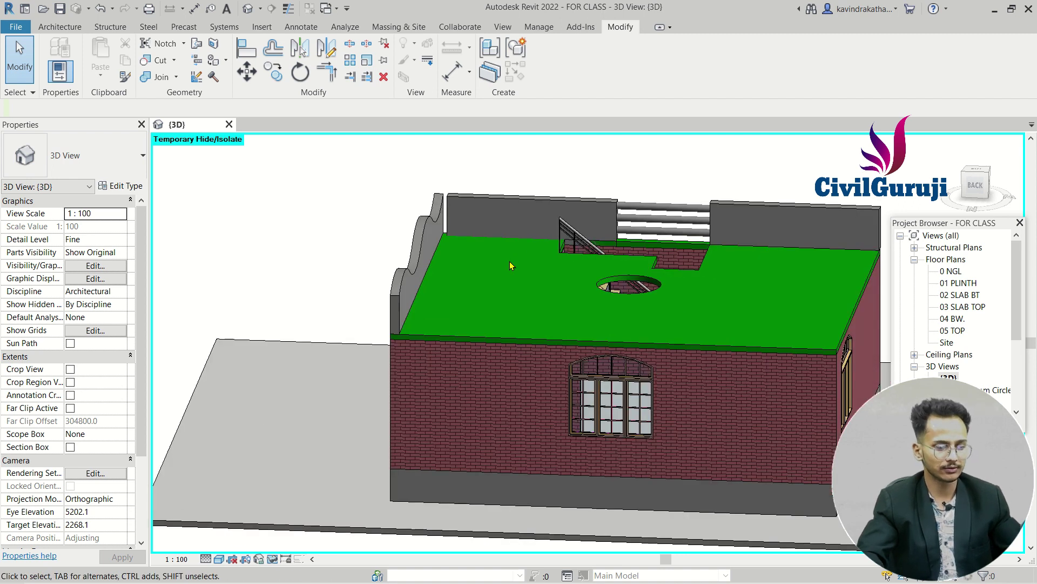
shift+middle_drag(513, 294, 667, 269)
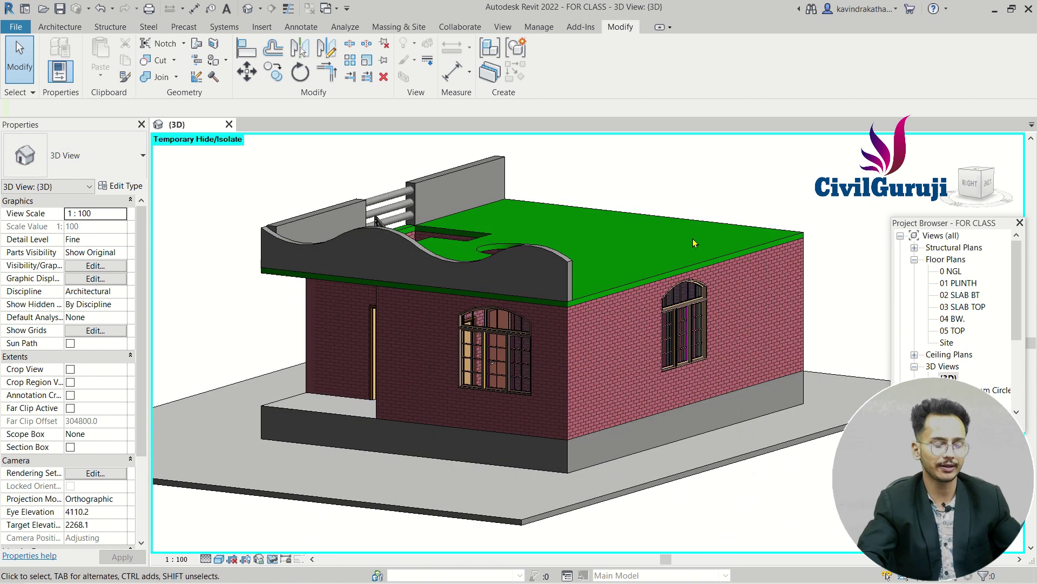
mouse_move(691, 255)
shift+middle_down()
mouse_move(595, 411)
mouse_move(531, 368)
mouse_move(544, 352)
shift+middle_up()
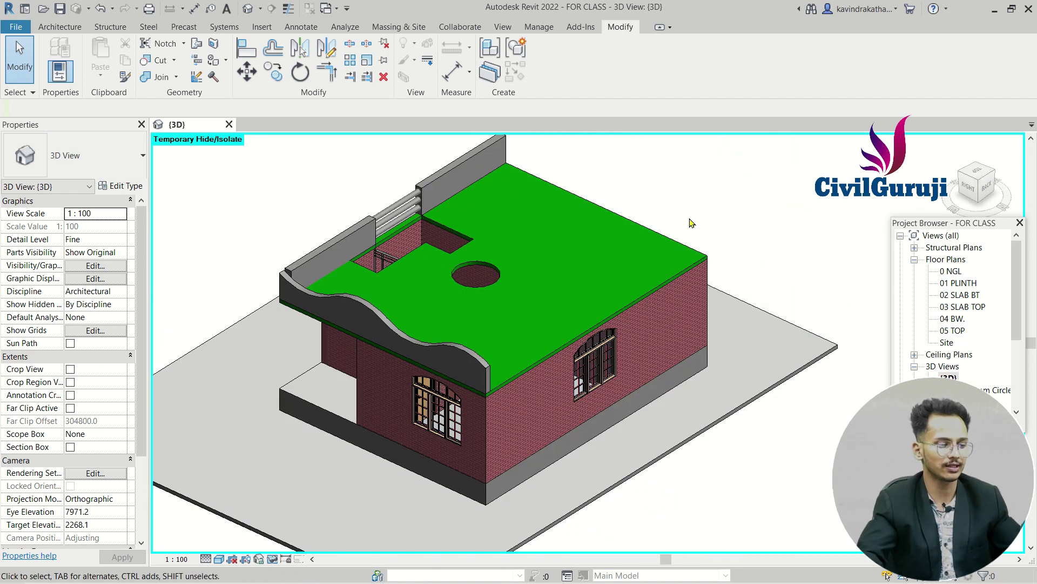
shift+middle_drag(703, 222, 760, 157)
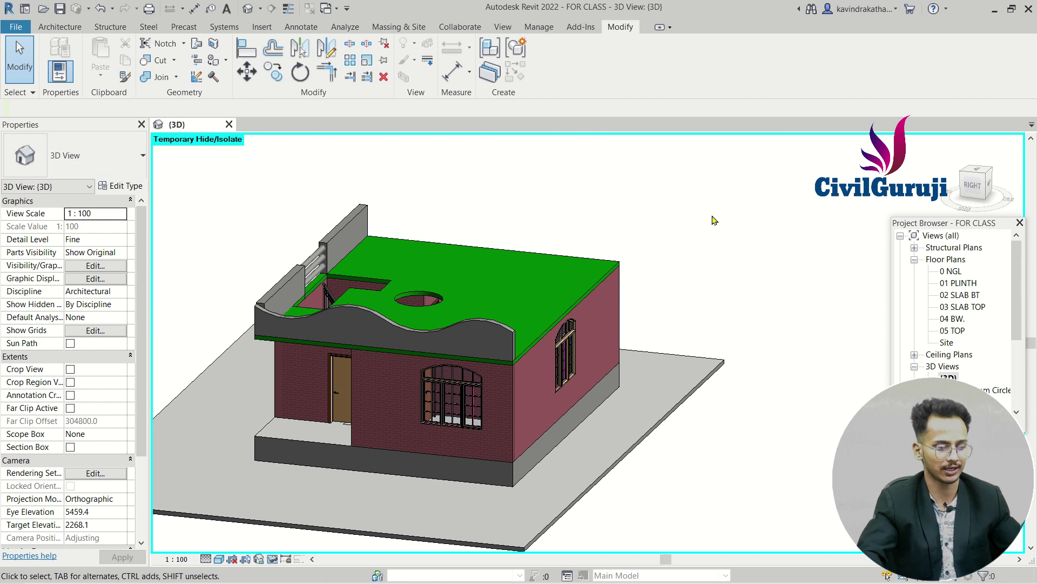
mouse_move(639, 309)
shift+middle_down()
mouse_move(463, 282)
mouse_move(486, 255)
shift+middle_up()
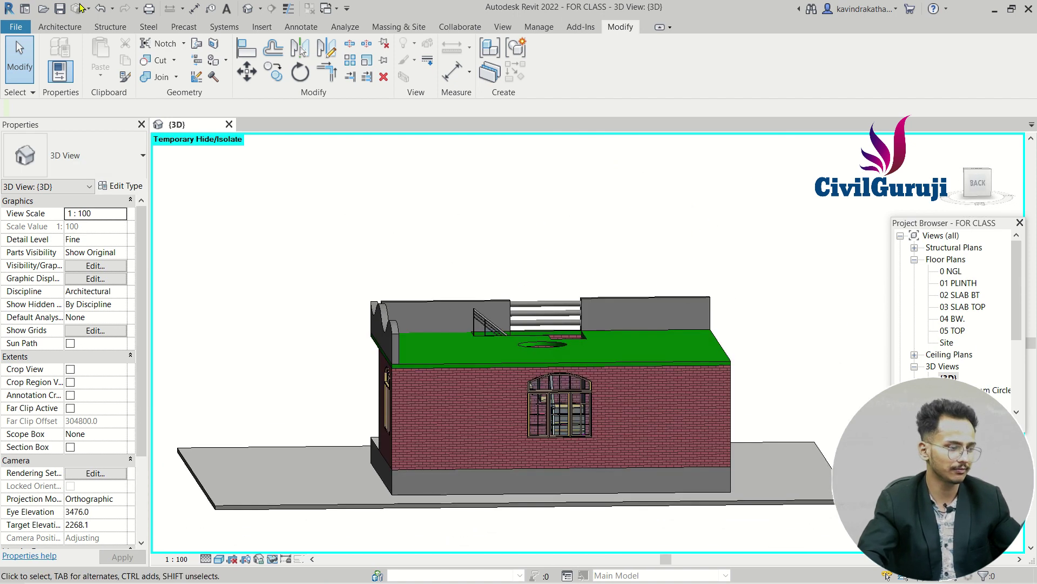
click(56, 26)
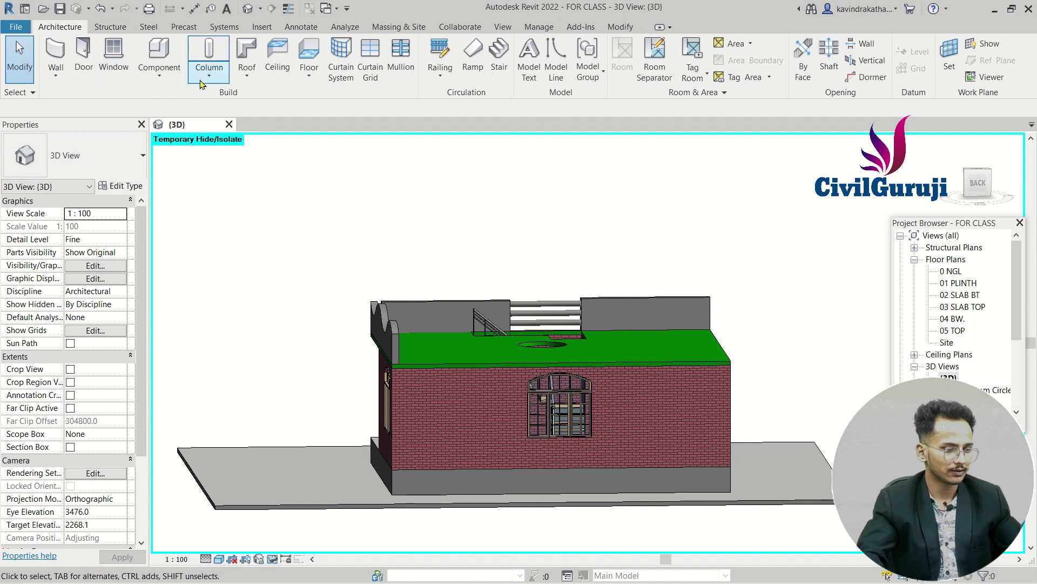
click(173, 82)
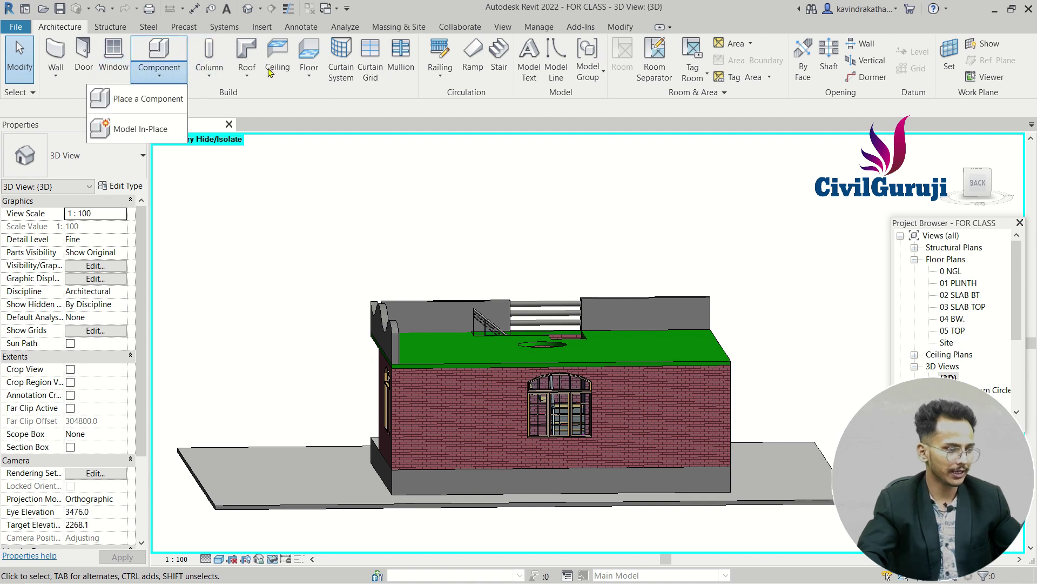
click(149, 107)
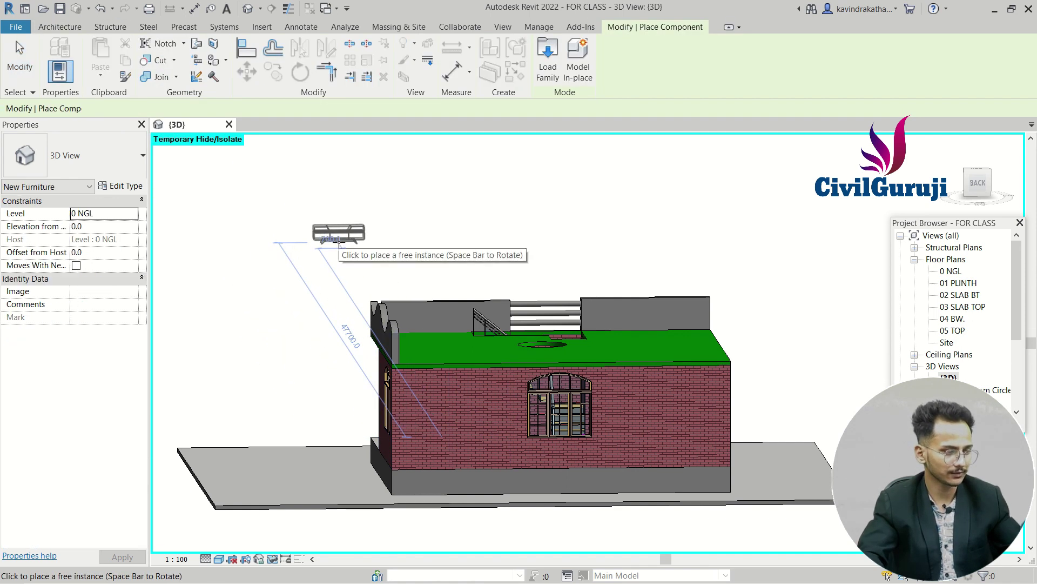
key(Escape)
mouse_move(431, 238)
shift+middle_down()
mouse_move(423, 407)
mouse_move(400, 443)
shift+middle_up()
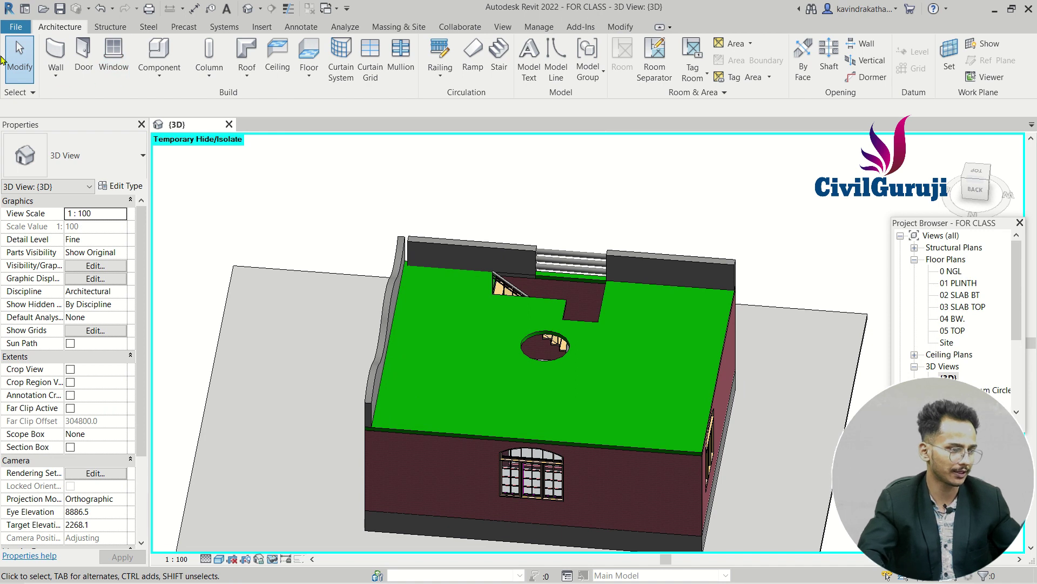
Sketch a 17600-long railing path along the roof's bottom and right edges in top view.
click(441, 71)
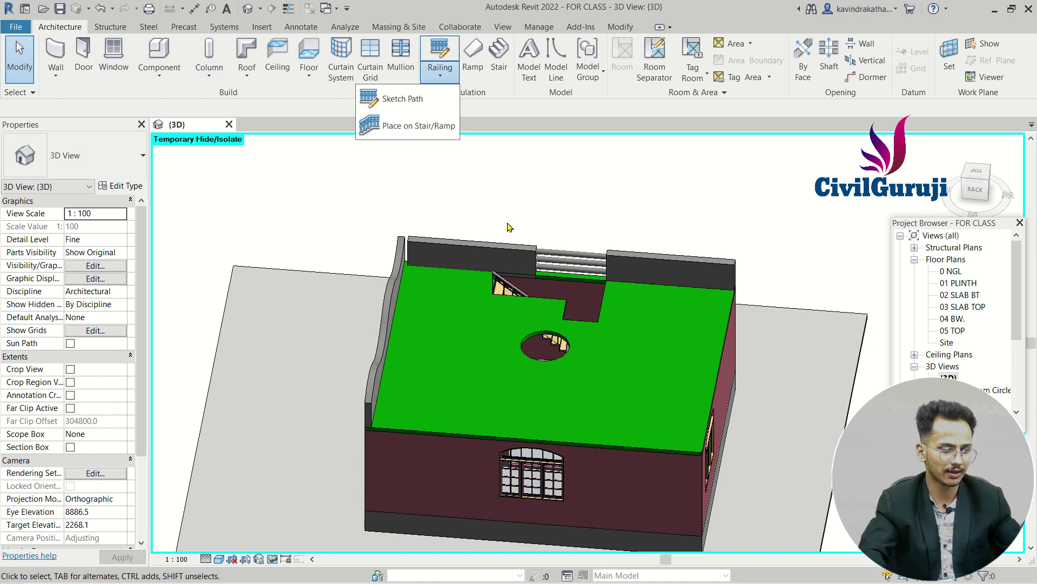
click(403, 100)
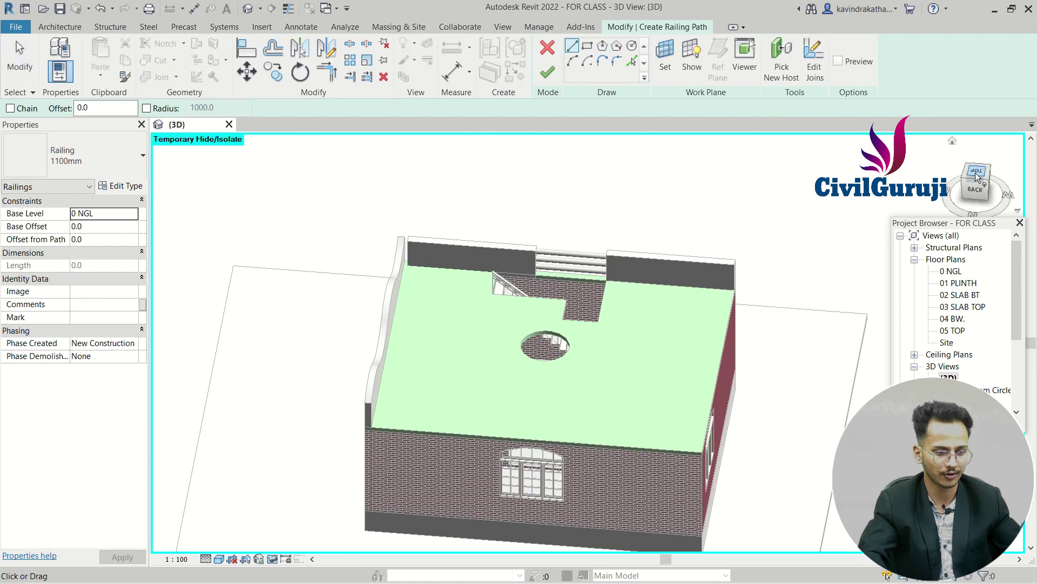
click(972, 180)
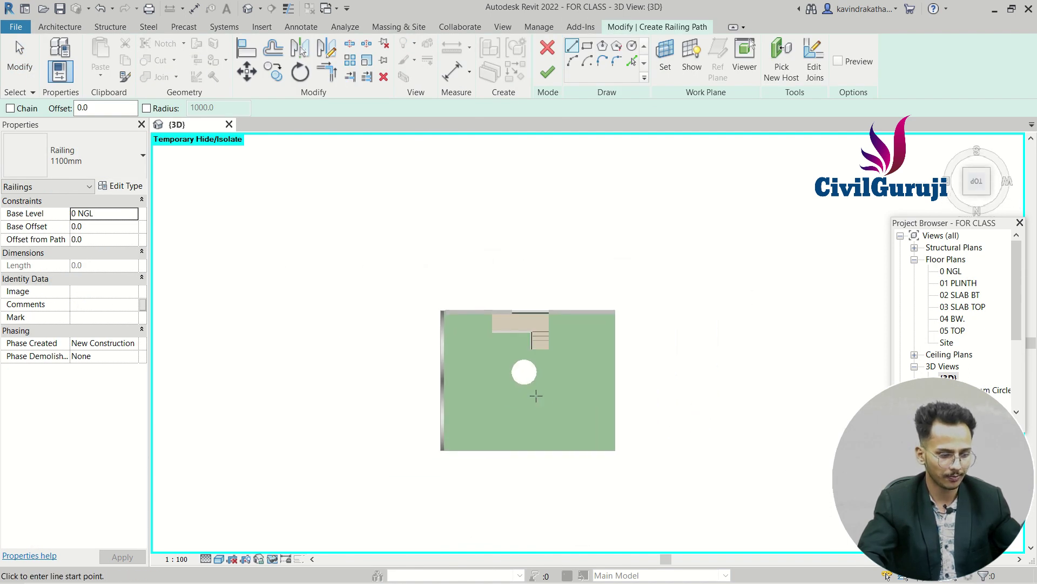
scroll(508, 458, up, 4)
middle_drag(508, 458, 240, 451)
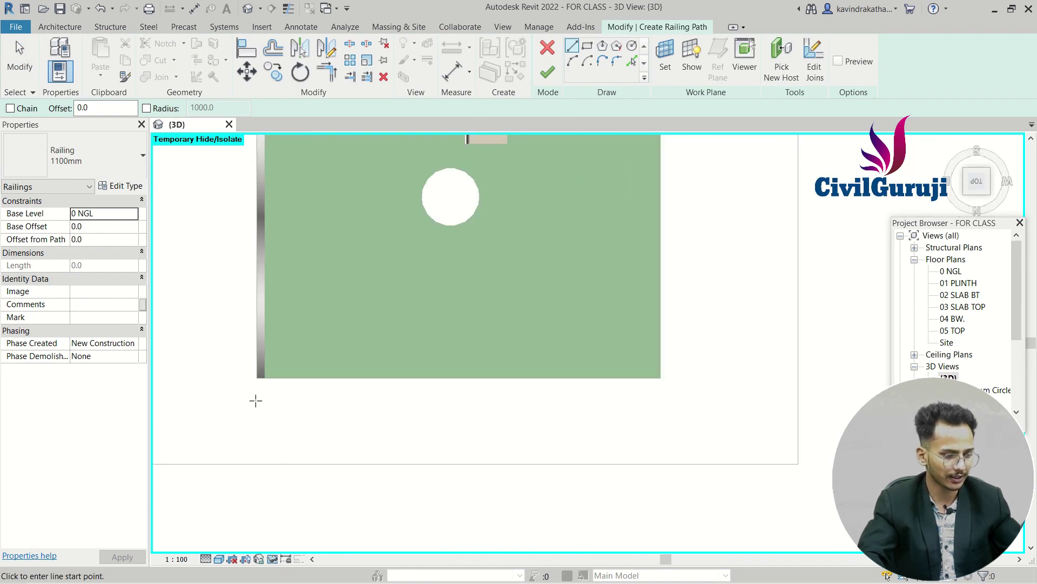
click(265, 378)
click(661, 377)
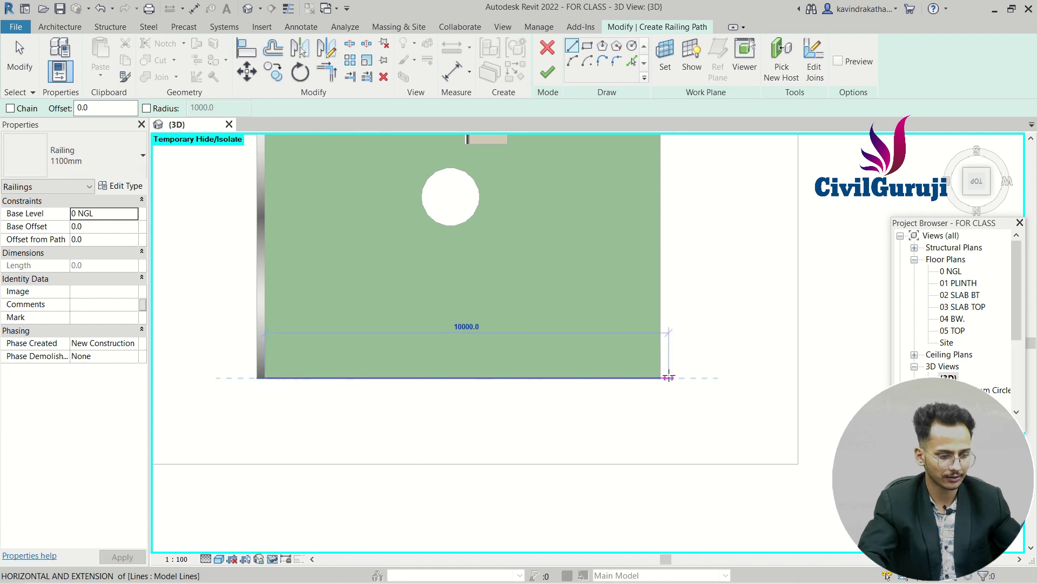
middle_drag(666, 328, 647, 453)
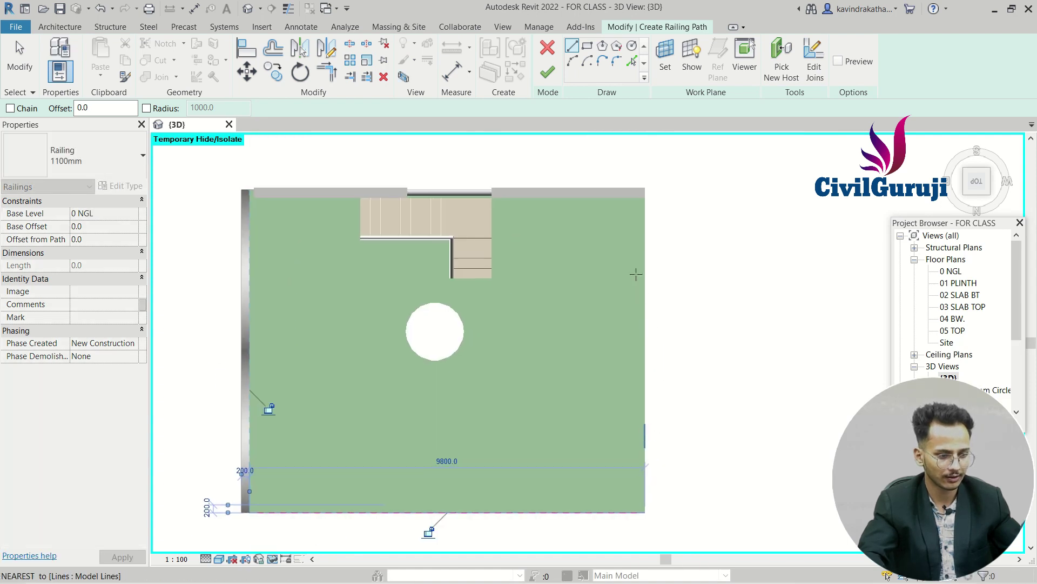
click(642, 186)
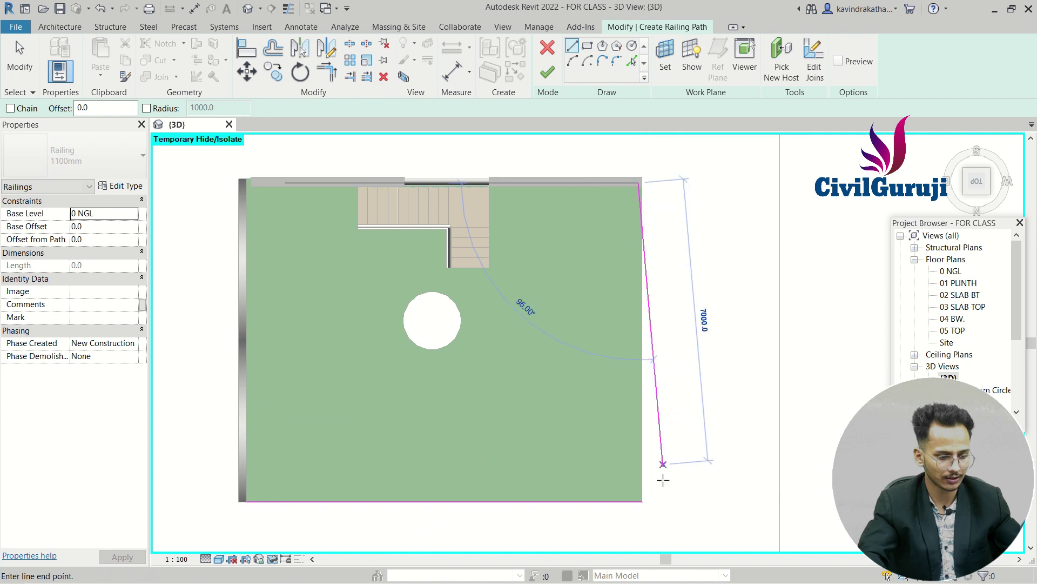
click(642, 502)
key(Escape)
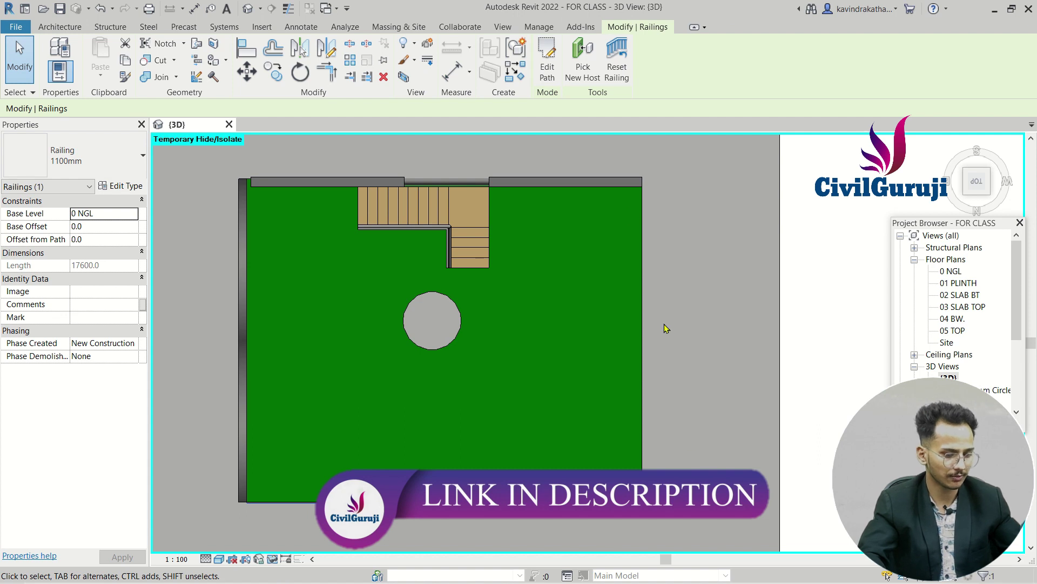
Set the roof railing's Base Level to 03 SLAB TOP.
shift+middle_drag(684, 379, 805, 154)
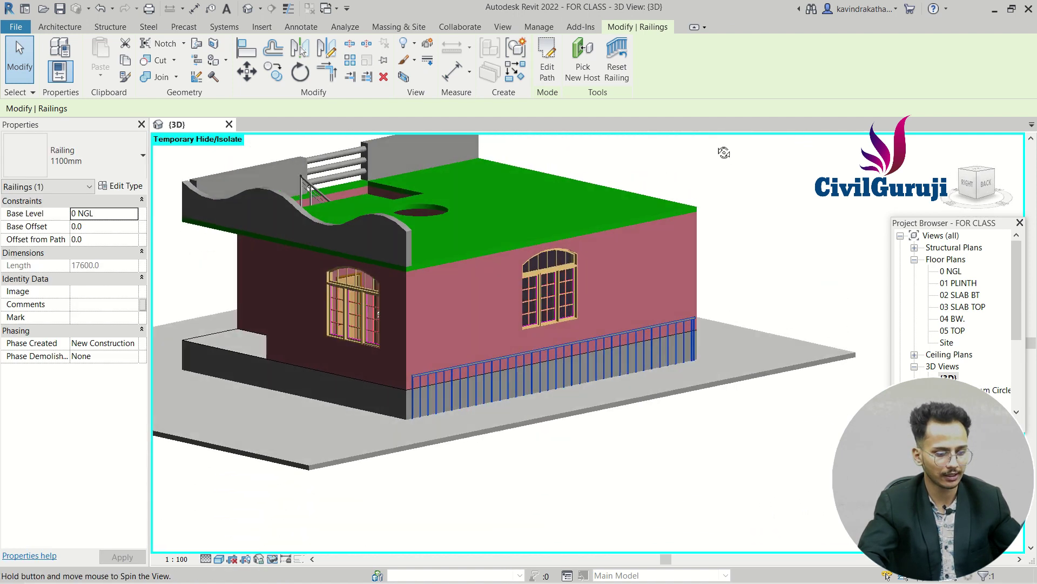
shift+middle_drag(804, 154, 709, 156)
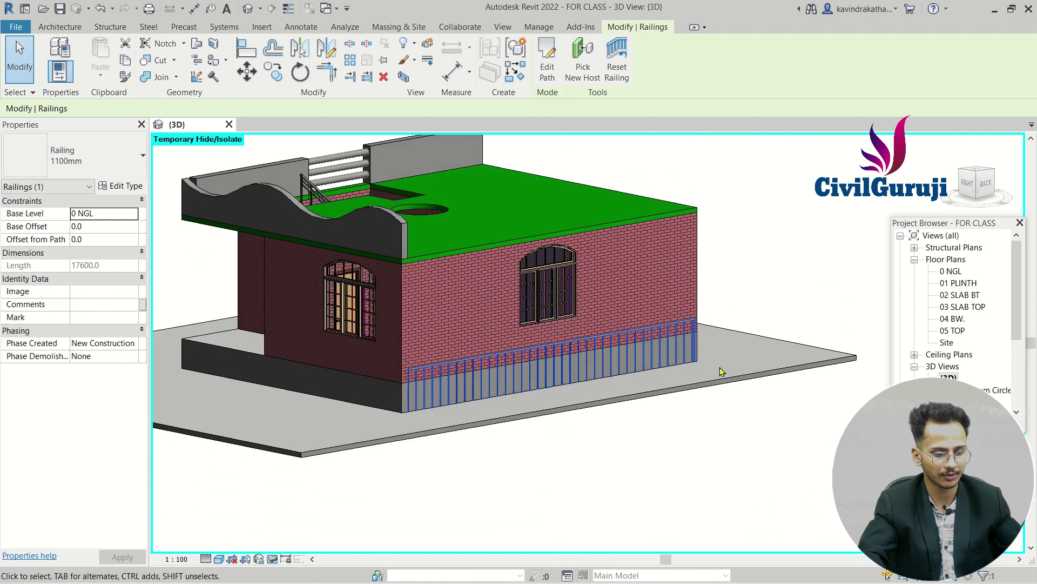
drag(696, 348, 699, 343)
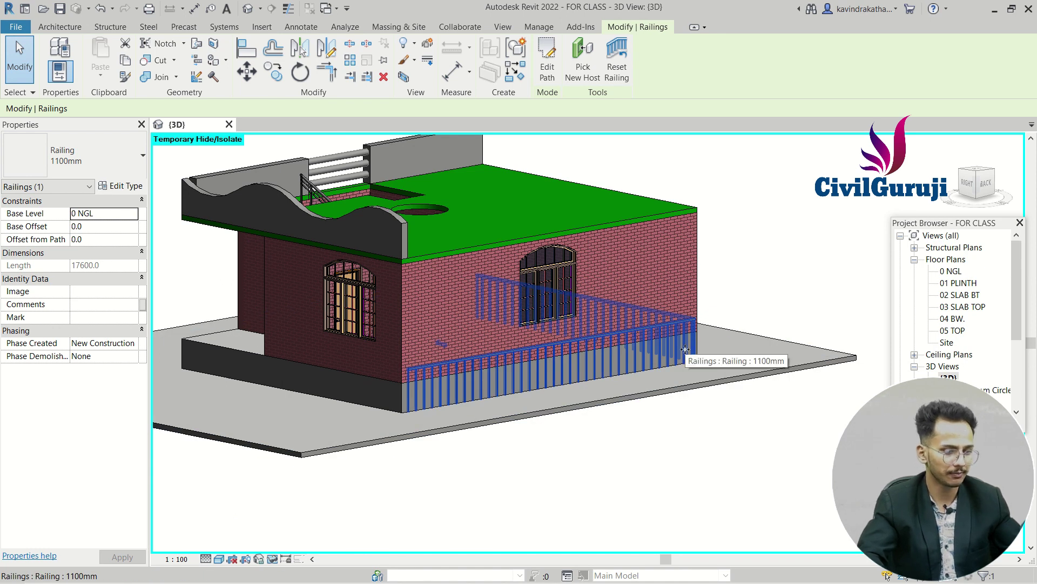
key(Escape)
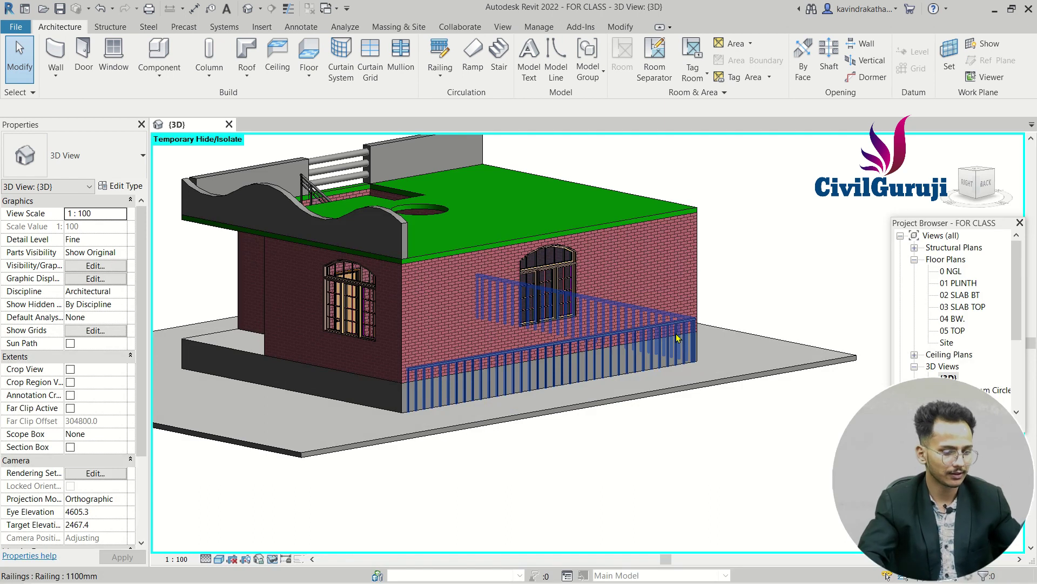
click(677, 339)
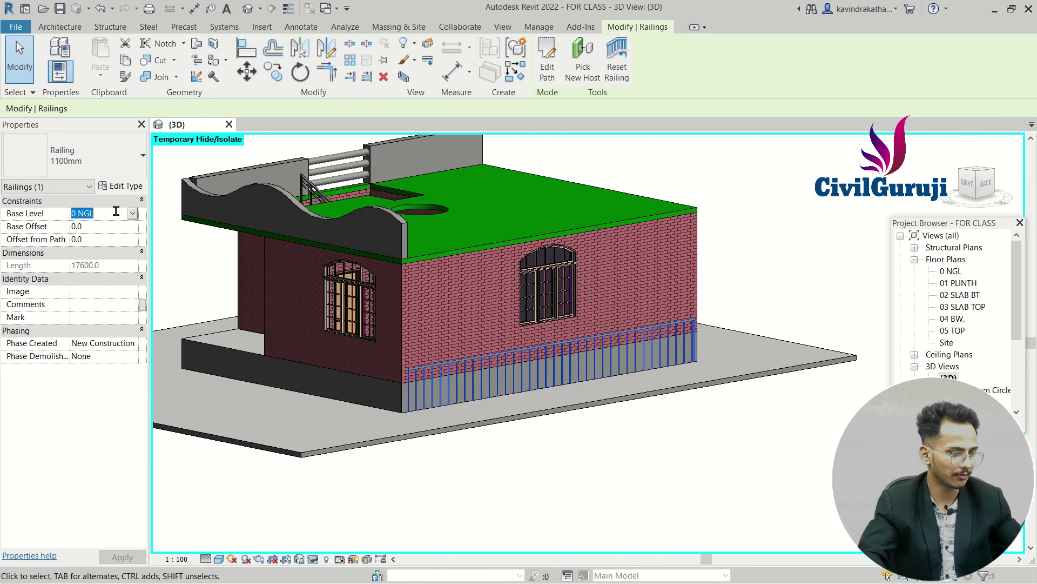
click(133, 214)
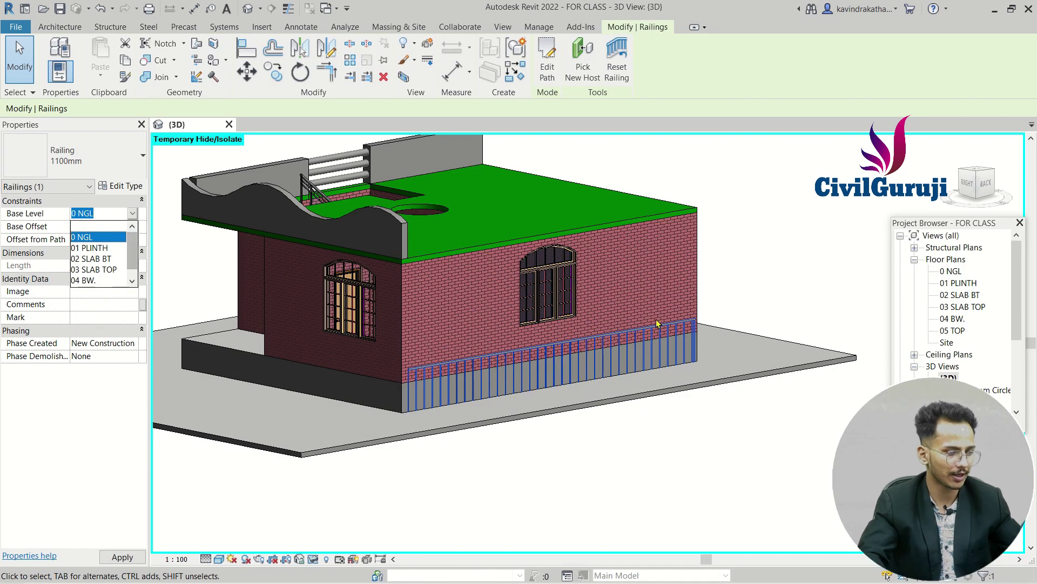
key(Escape)
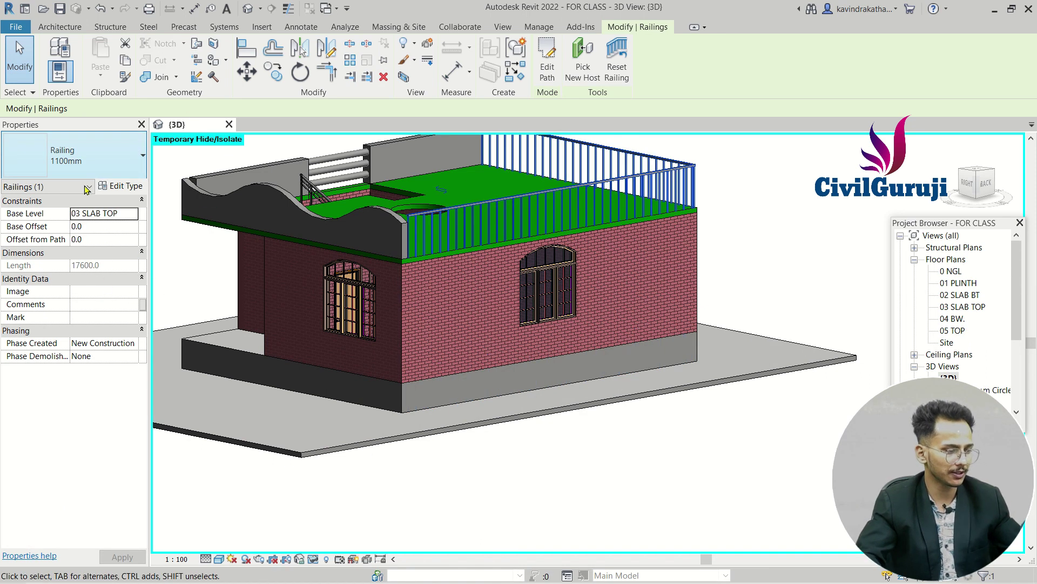
Change the railing type to Glass_Panel-Bottom_Fill.
click(81, 160)
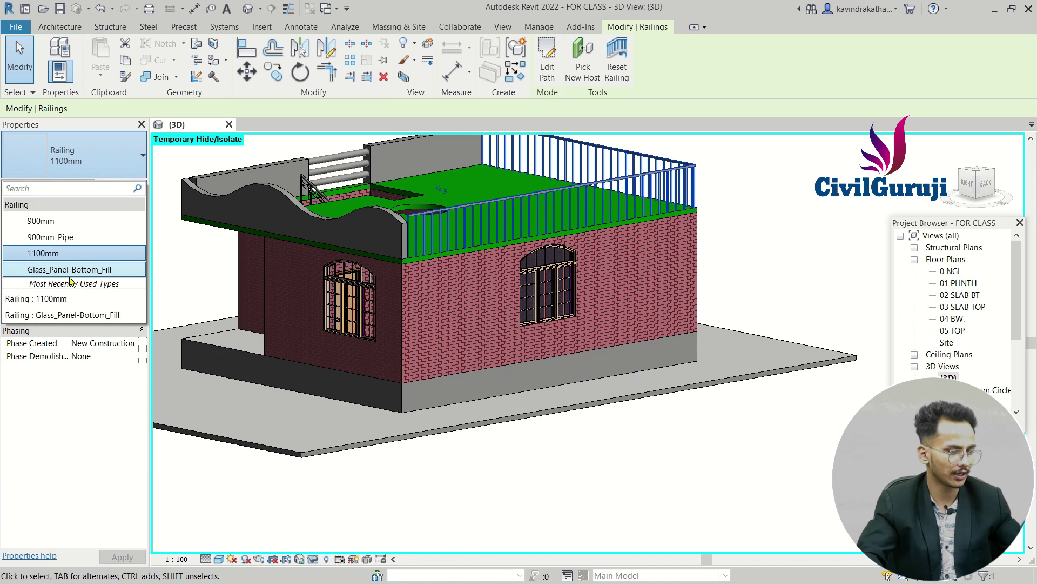
click(76, 272)
mouse_move(716, 231)
shift+middle_down()
mouse_move(773, 180)
mouse_move(686, 232)
shift+middle_up()
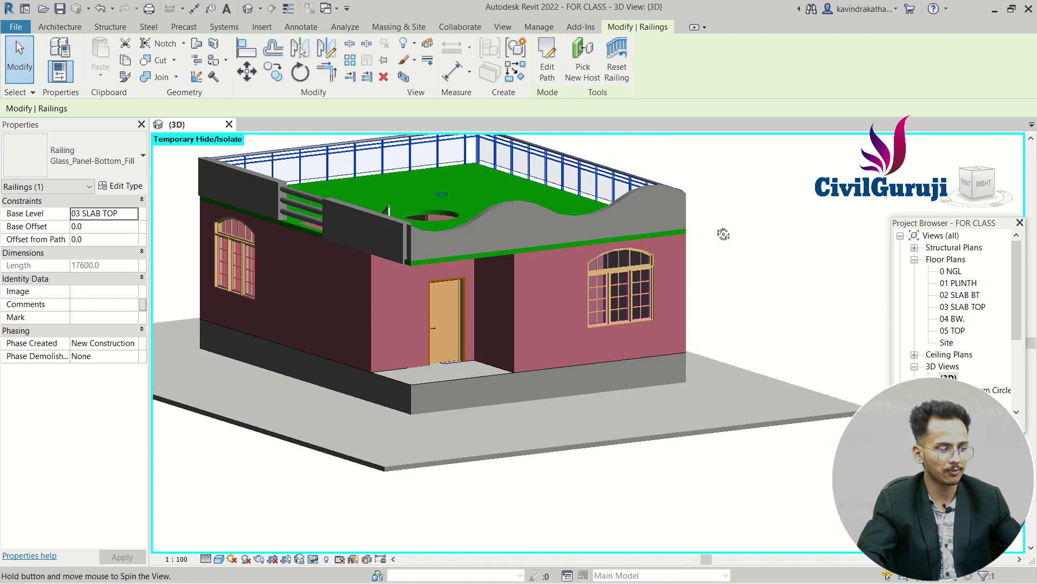
Reopen the XYZ wavy parapet in place and enter its extrusion profile sketch.
shift+middle_drag(723, 234, 492, 214)
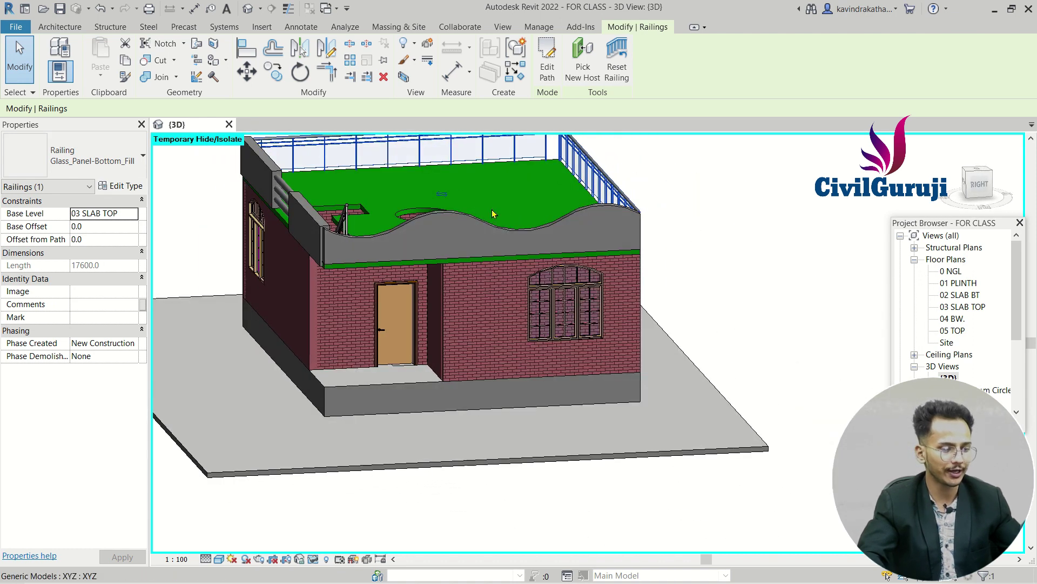
click(453, 219)
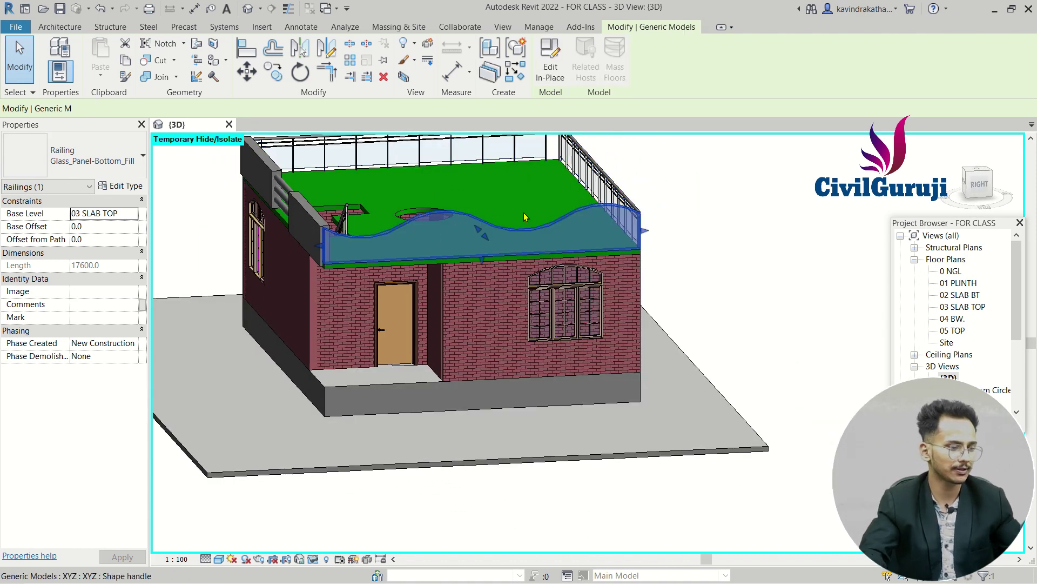
click(68, 28)
key(Escape)
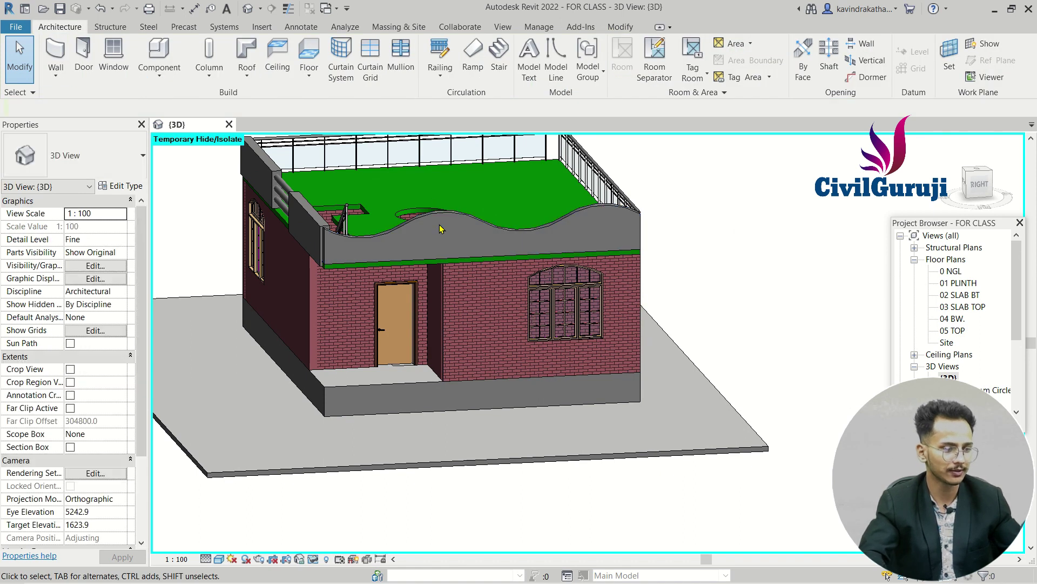
click(457, 223)
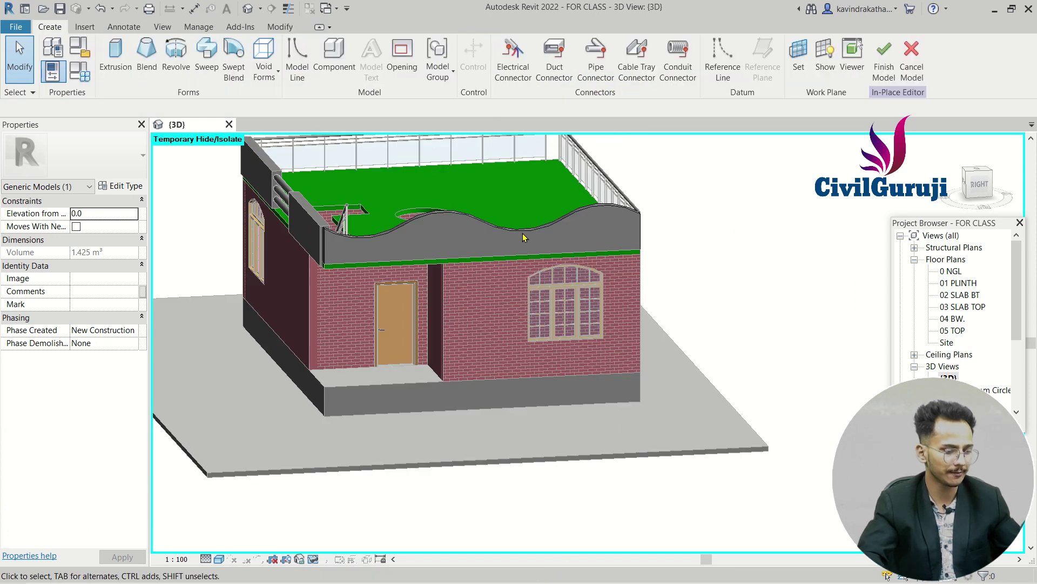
shift+middle_drag(672, 217, 434, 212)
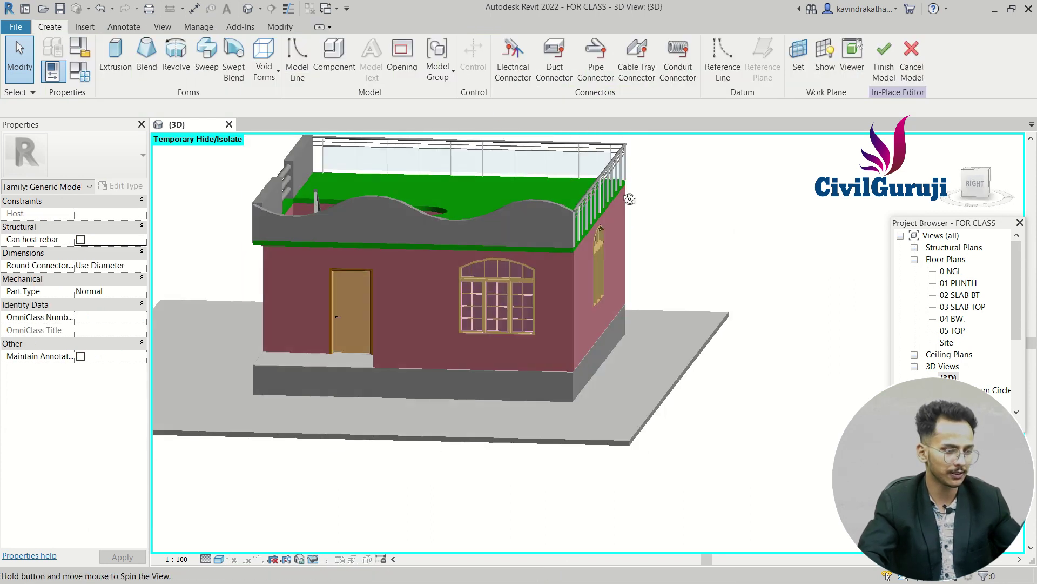
click(431, 212)
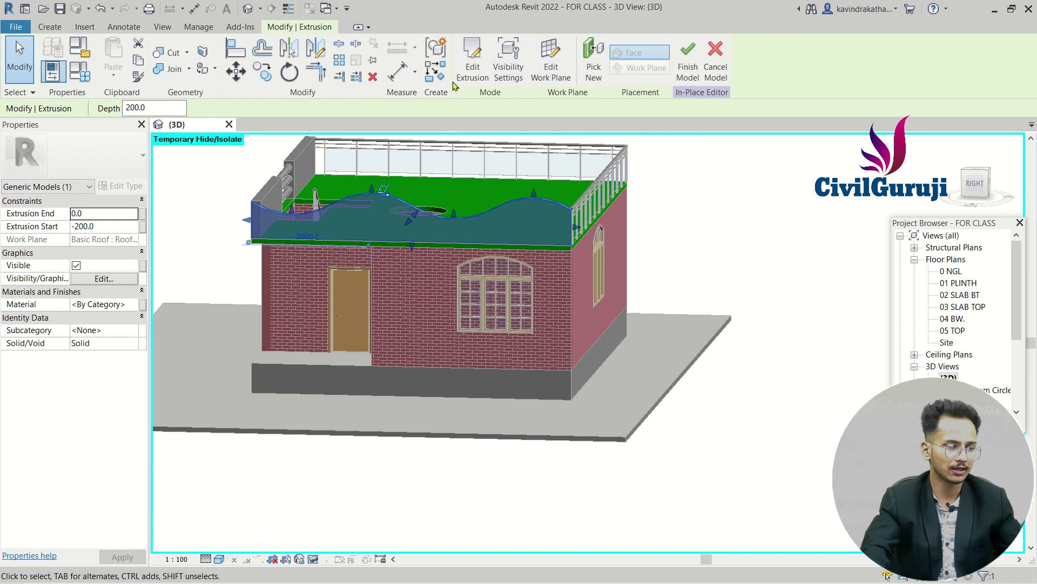
double_click(566, 236)
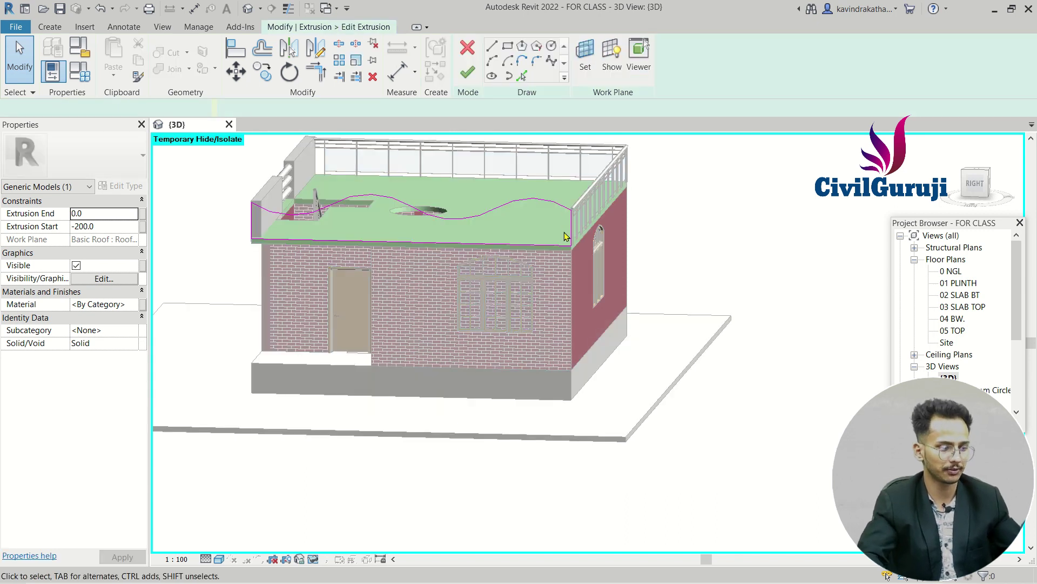
Switch to the RIGHT view and zoom in on the wavy parapet sketch.
shift+middle_drag(377, 266, 712, 298)
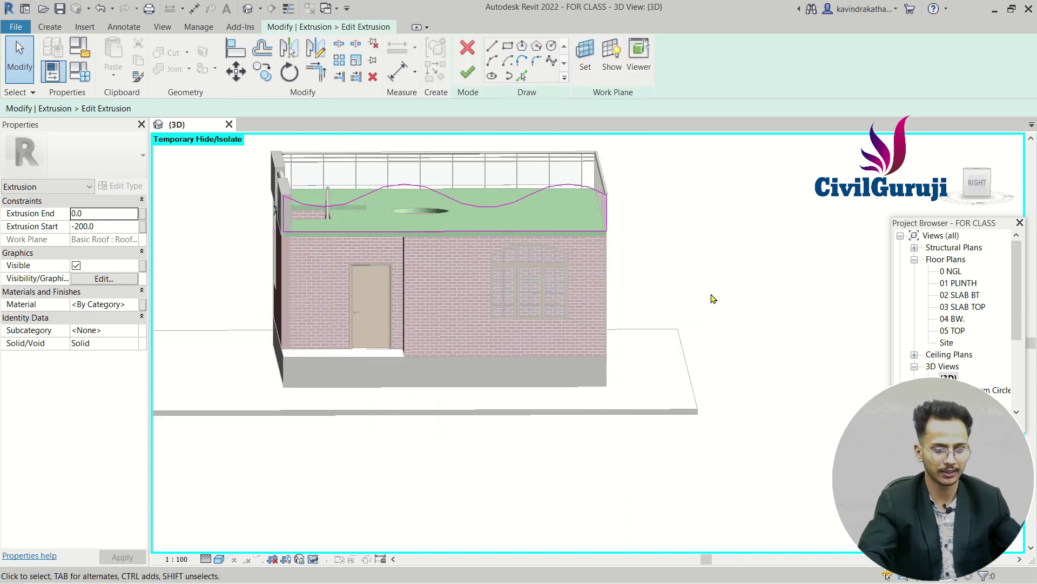
click(977, 186)
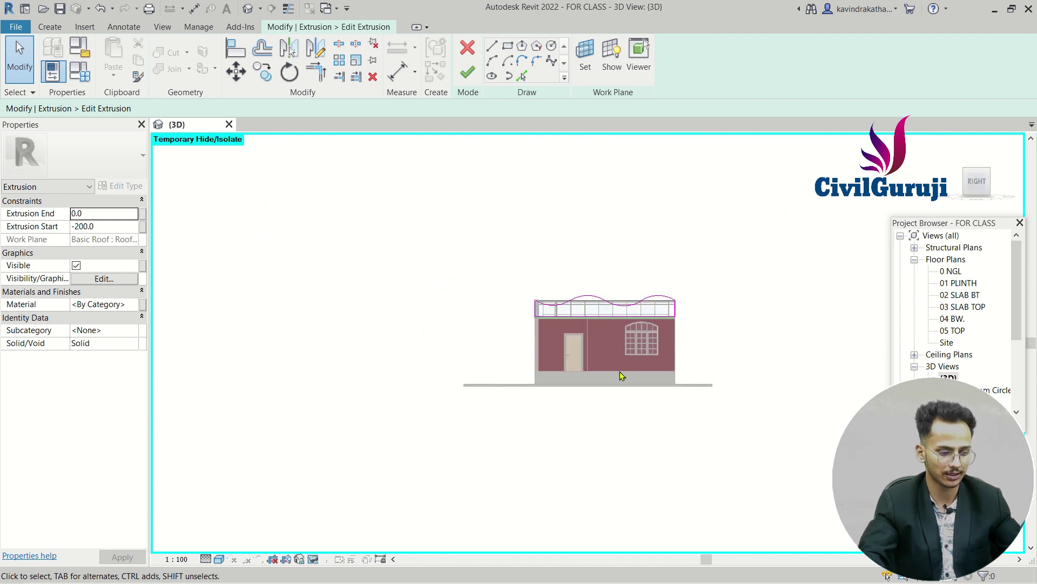
scroll(629, 347, up, 2)
mouse_move(609, 308)
middle_down()
mouse_move(540, 375)
mouse_move(545, 383)
middle_up()
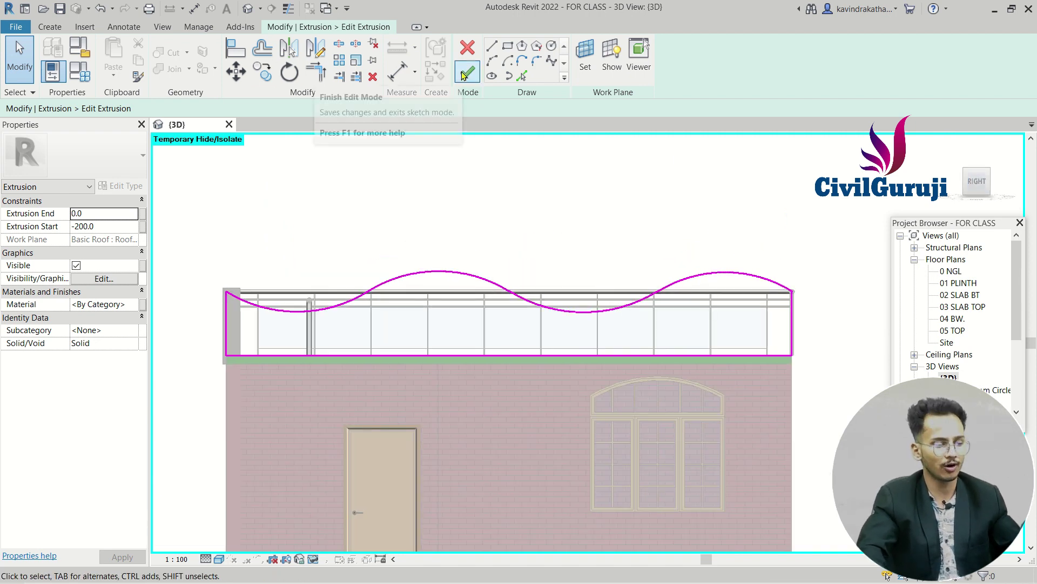
click(467, 194)
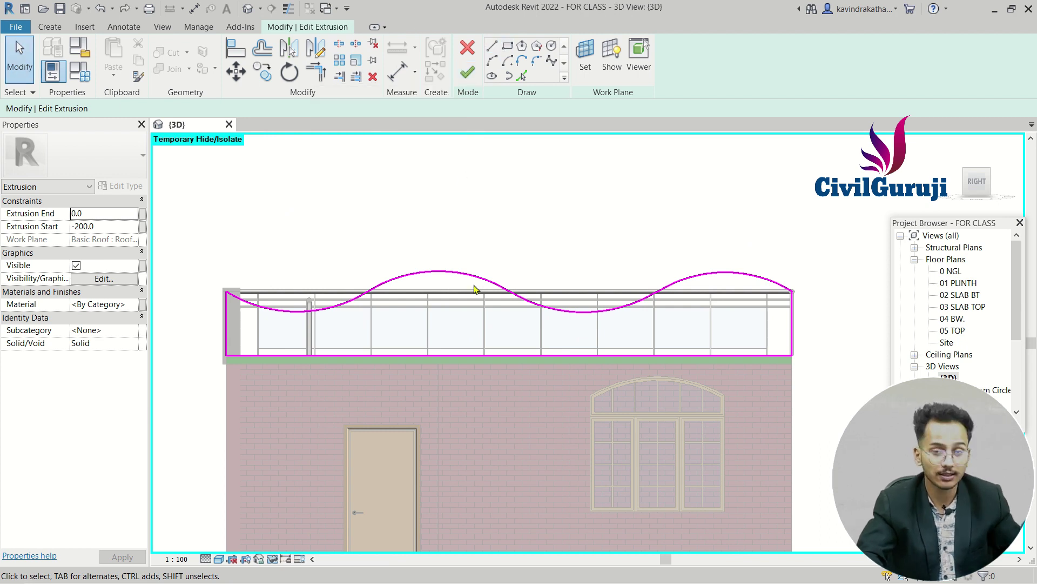
scroll(432, 310, up, 2)
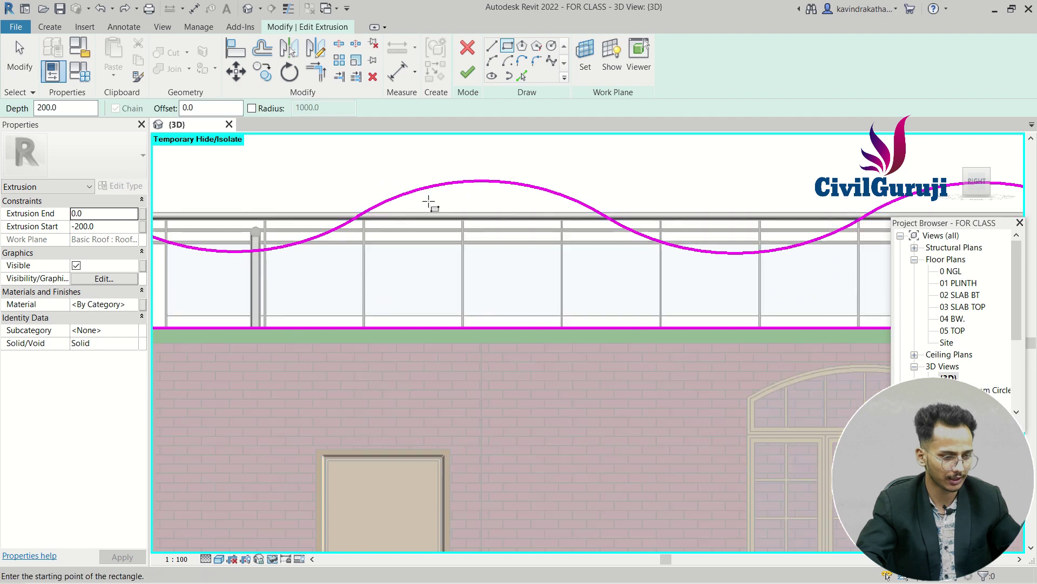
Sketch three tall vertical rectangles inside the wave profile as slots.
click(436, 200)
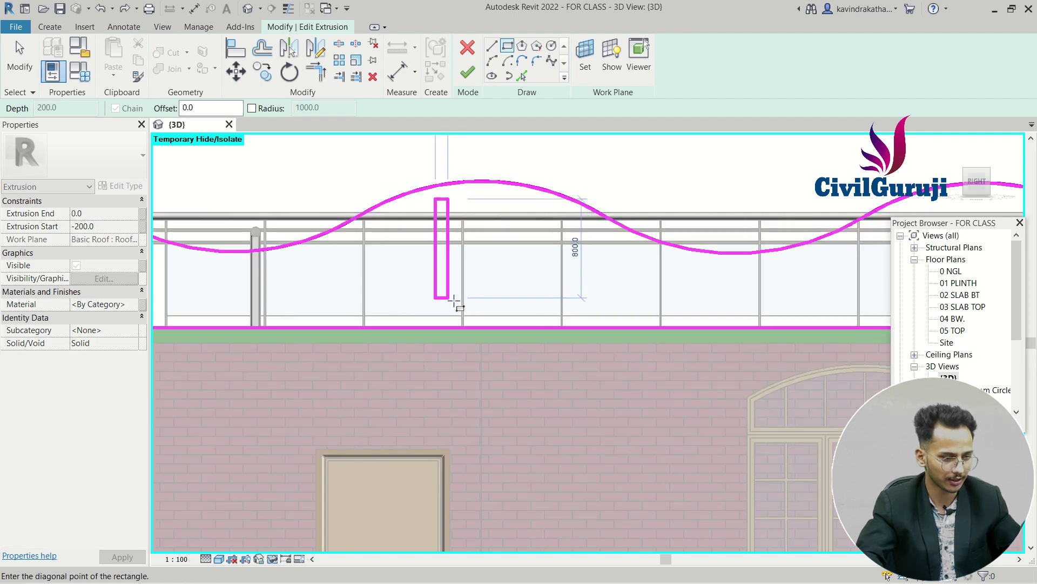
click(452, 313)
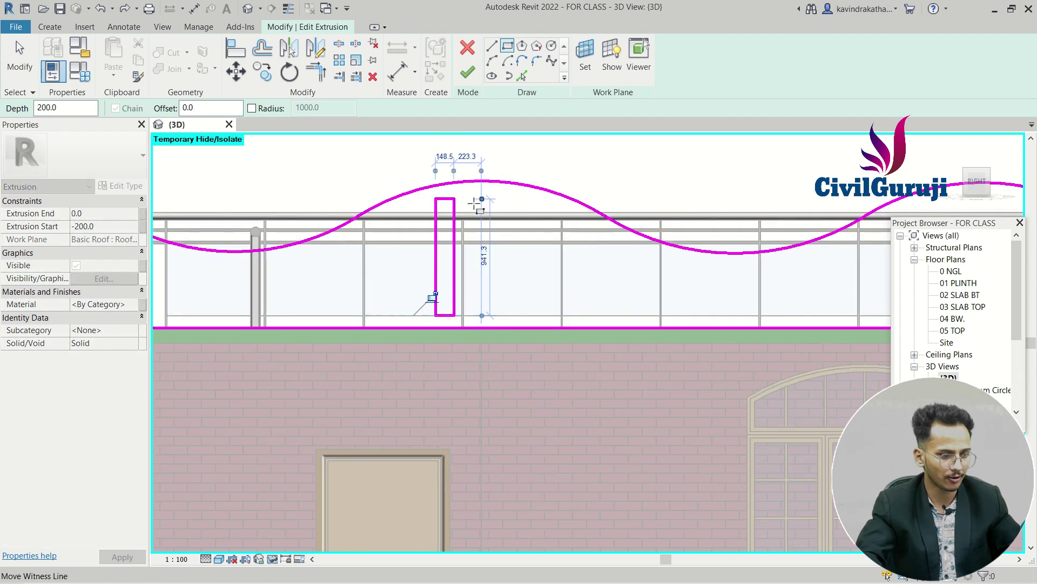
scroll(489, 199, up, 1)
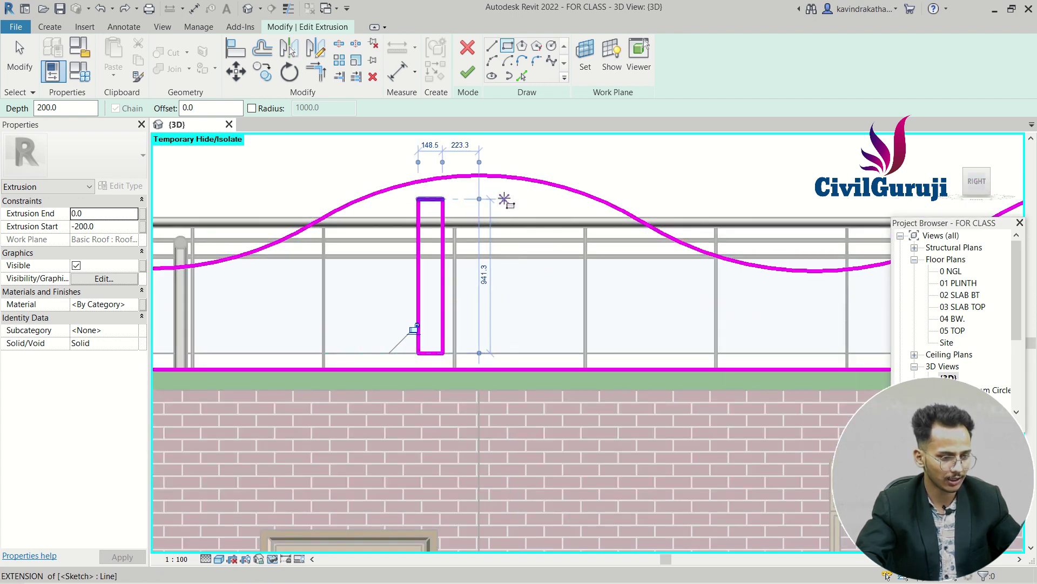
click(494, 199)
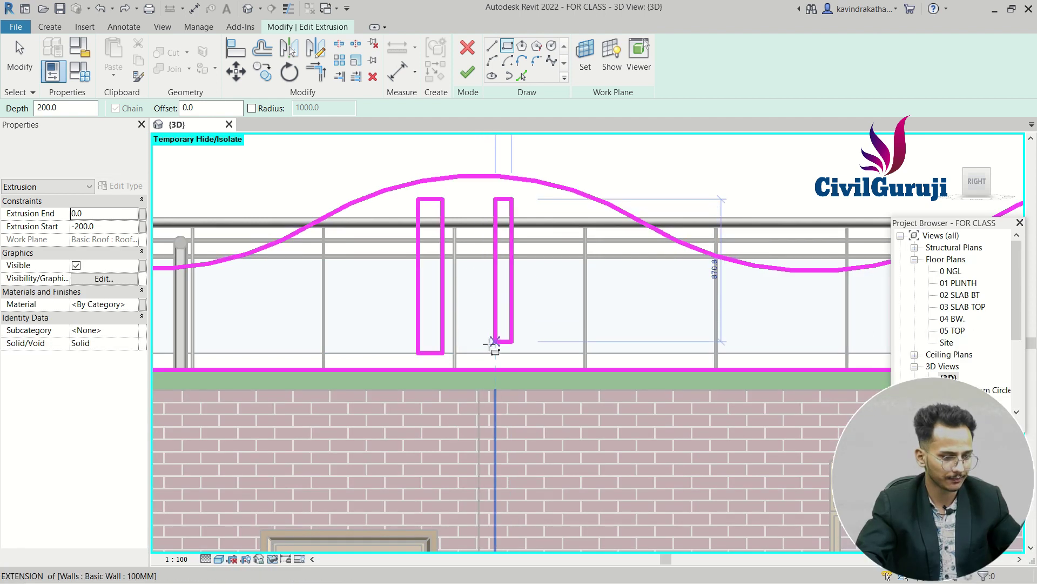
click(487, 354)
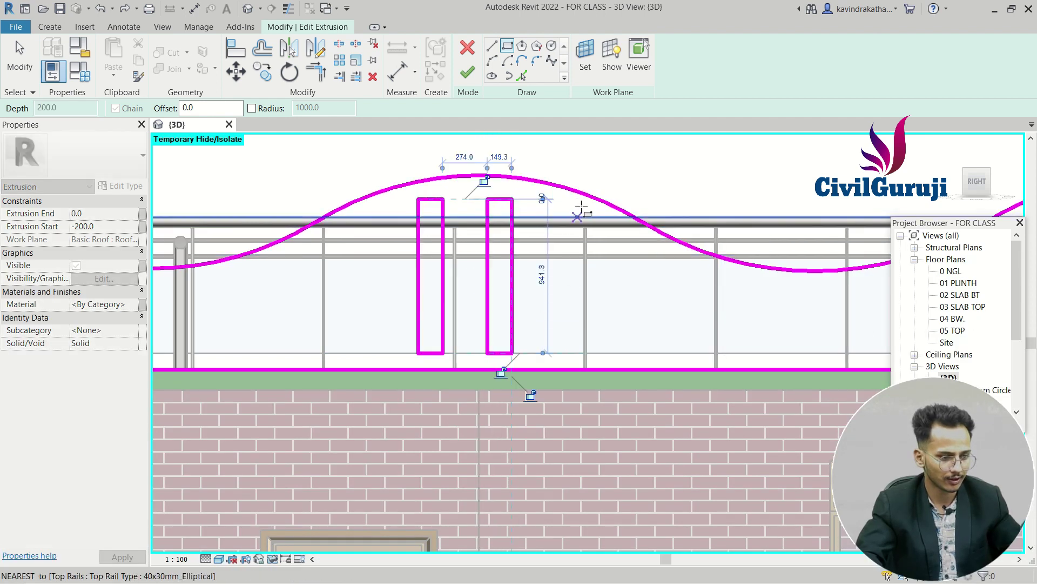
scroll(581, 200, up, 2)
scroll(578, 198, up, 2)
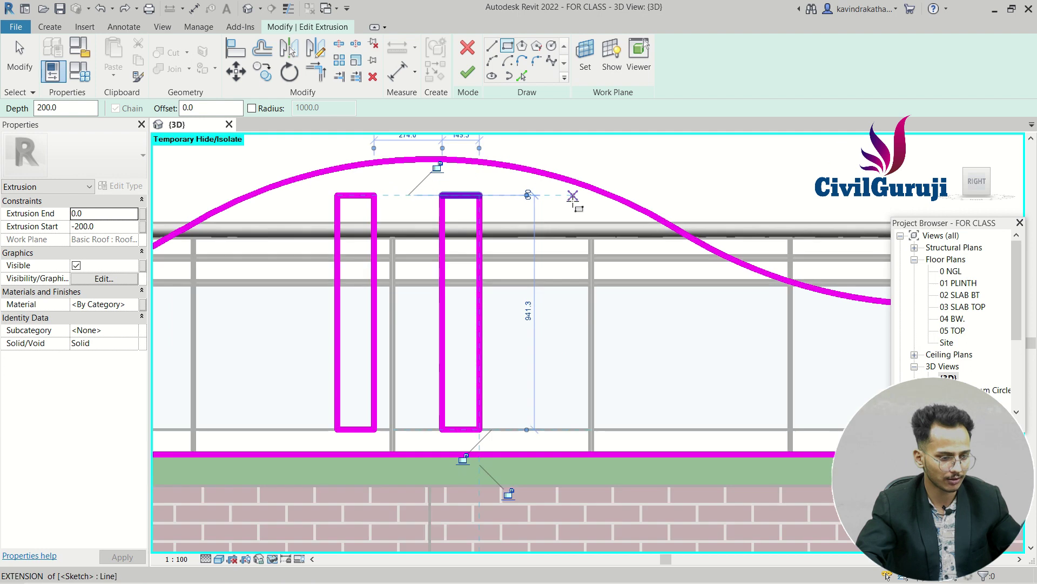
click(574, 196)
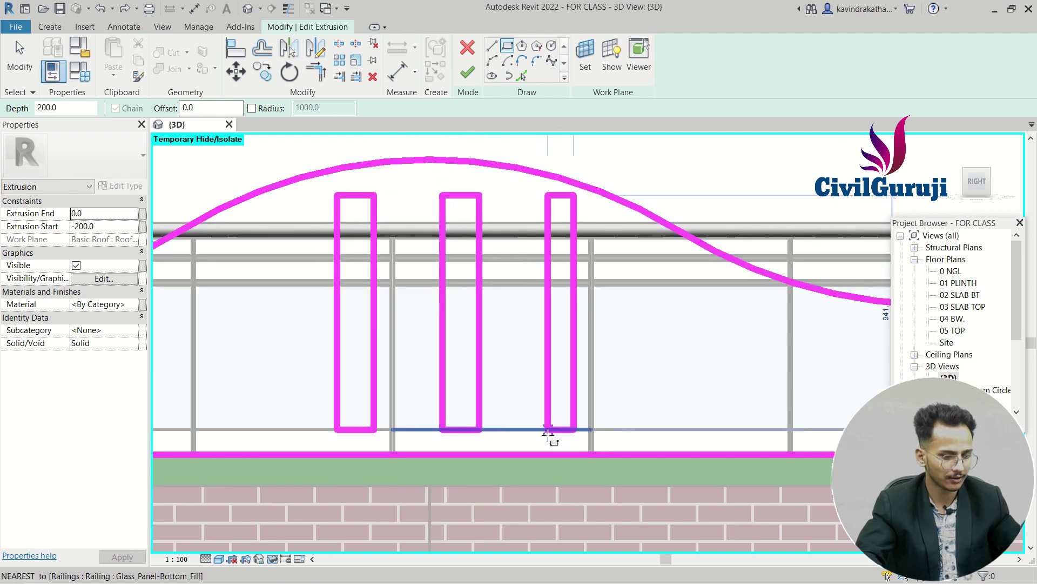
click(551, 429)
Finish the sketch so the parapet rebuilds with its three slot openings.
scroll(514, 382, down, 2)
scroll(505, 340, down, 1)
scroll(519, 216, up, 2)
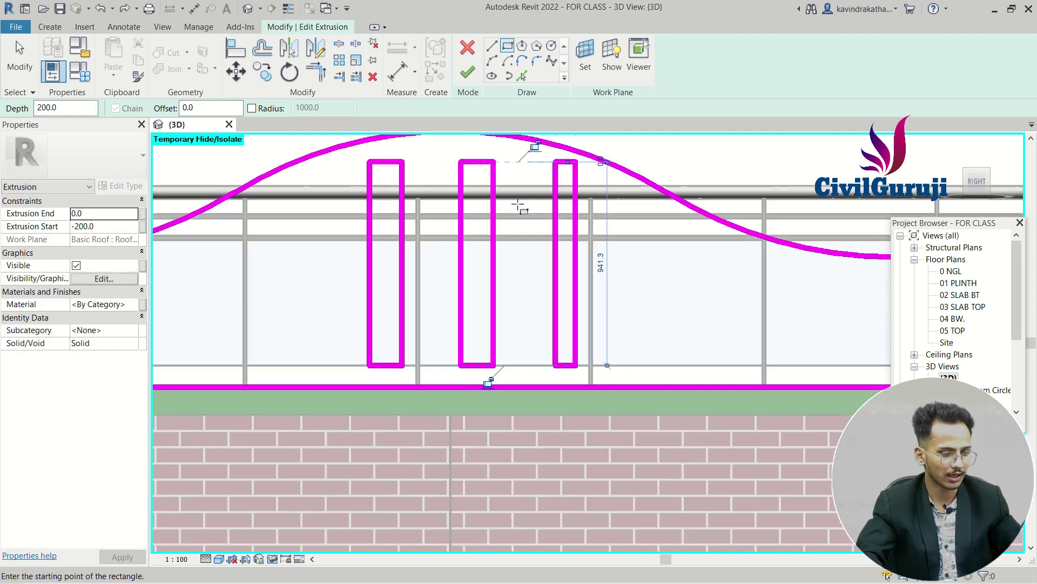
scroll(492, 263, down, 1)
click(467, 72)
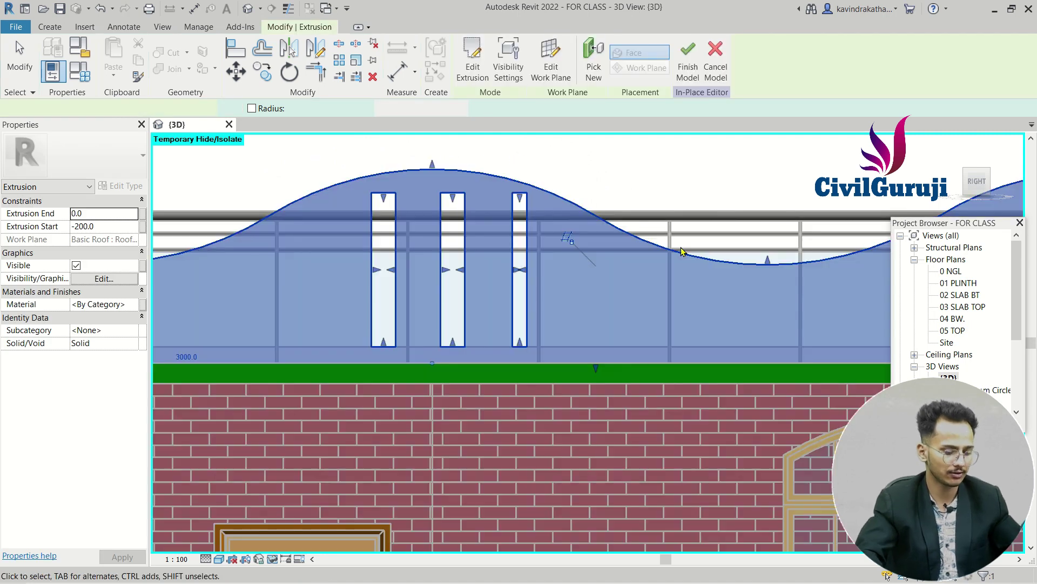
mouse_move(693, 236)
shift+middle_down()
mouse_move(820, 259)
mouse_move(663, 303)
mouse_move(670, 274)
mouse_move(615, 210)
shift+middle_up()
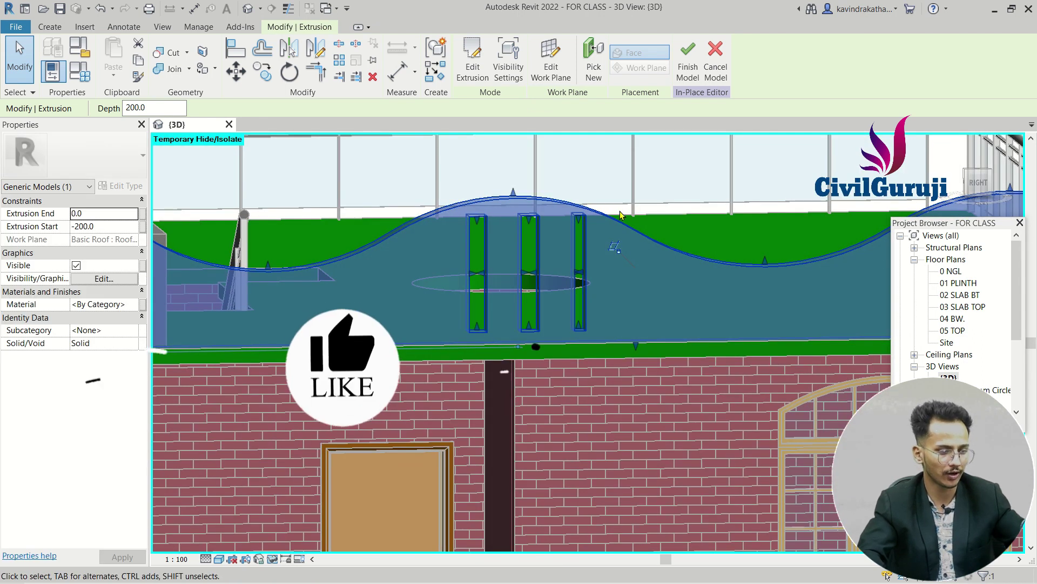
key(Escape)
shift+middle_drag(715, 198, 718, 211)
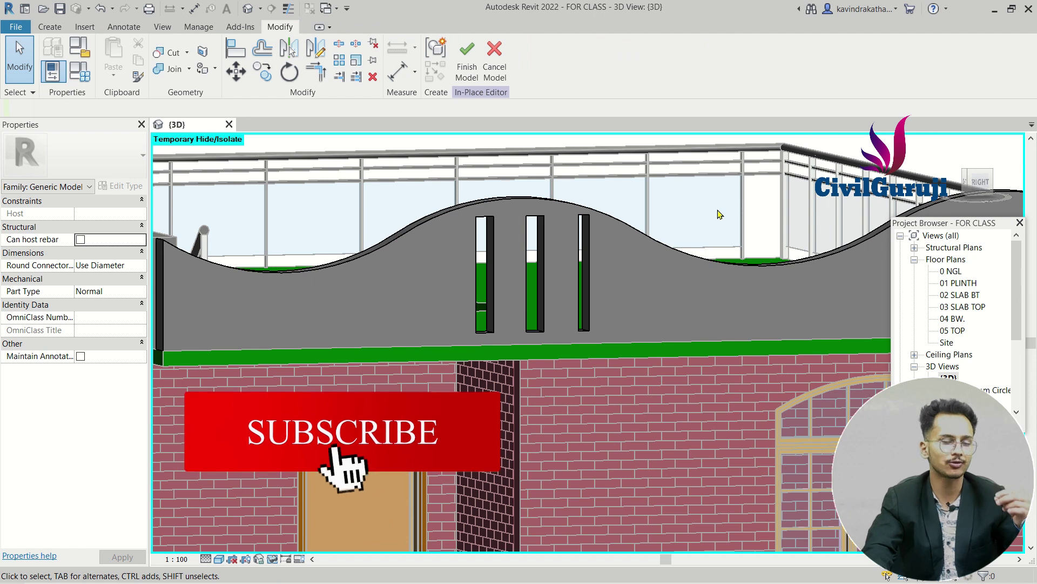
mouse_move(717, 209)
shift+middle_down()
mouse_move(703, 232)
mouse_move(738, 233)
mouse_move(736, 158)
shift+middle_up()
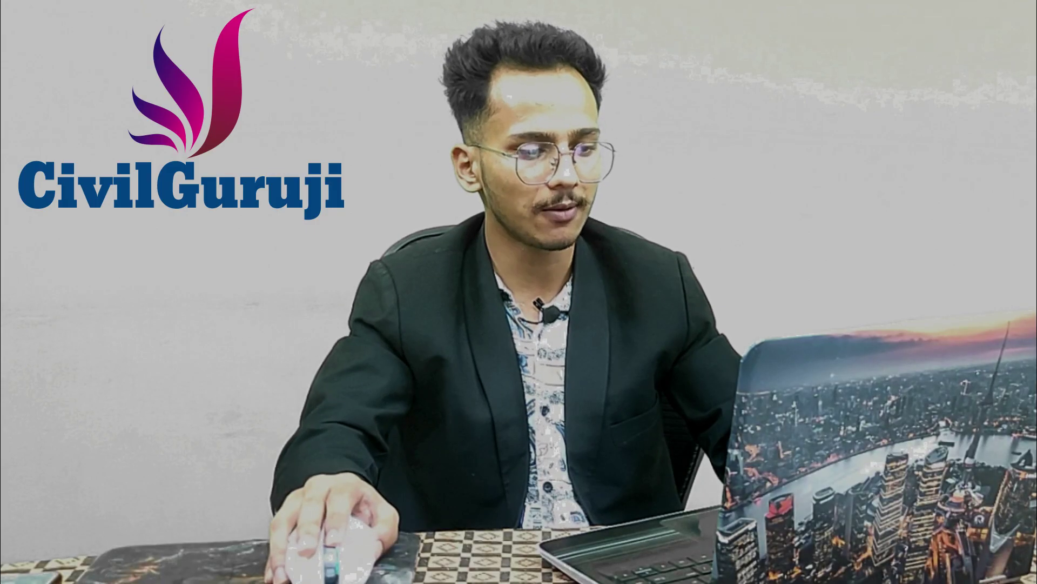